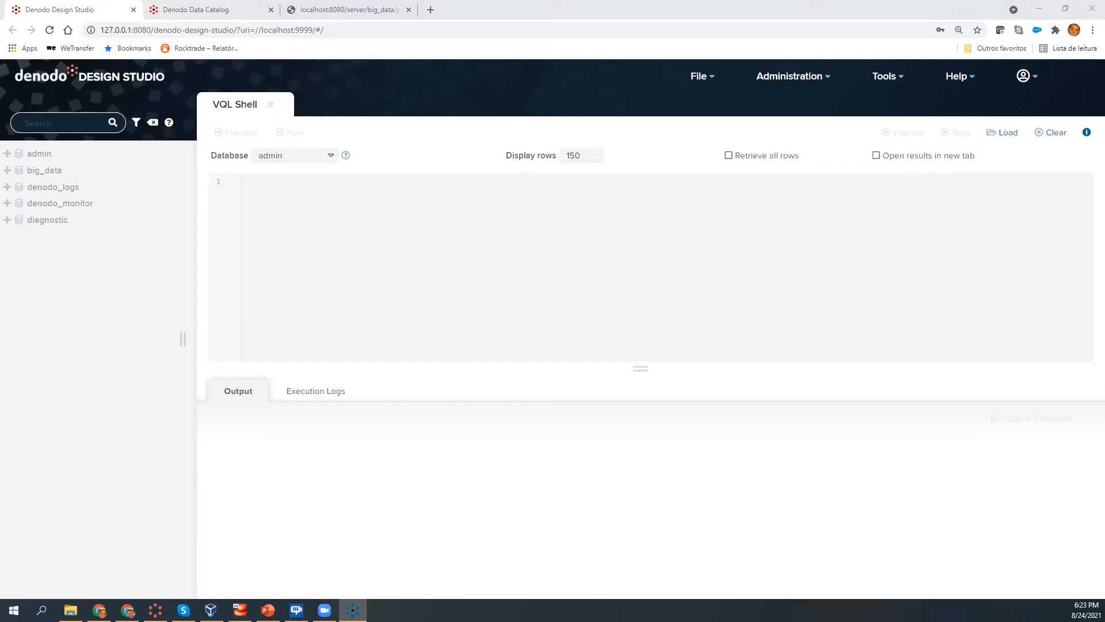
- Open the campaign_evolution_per_country view from big_data's Virtual Model folder and widen the object tree to show full names
left_click(7, 174)
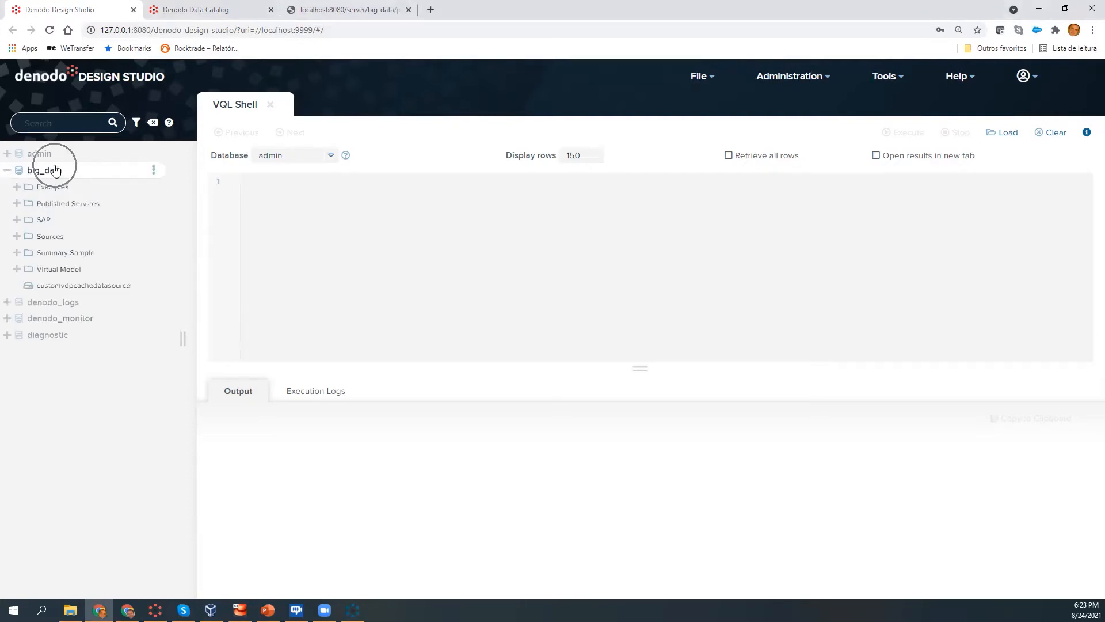
left_click(29, 274)
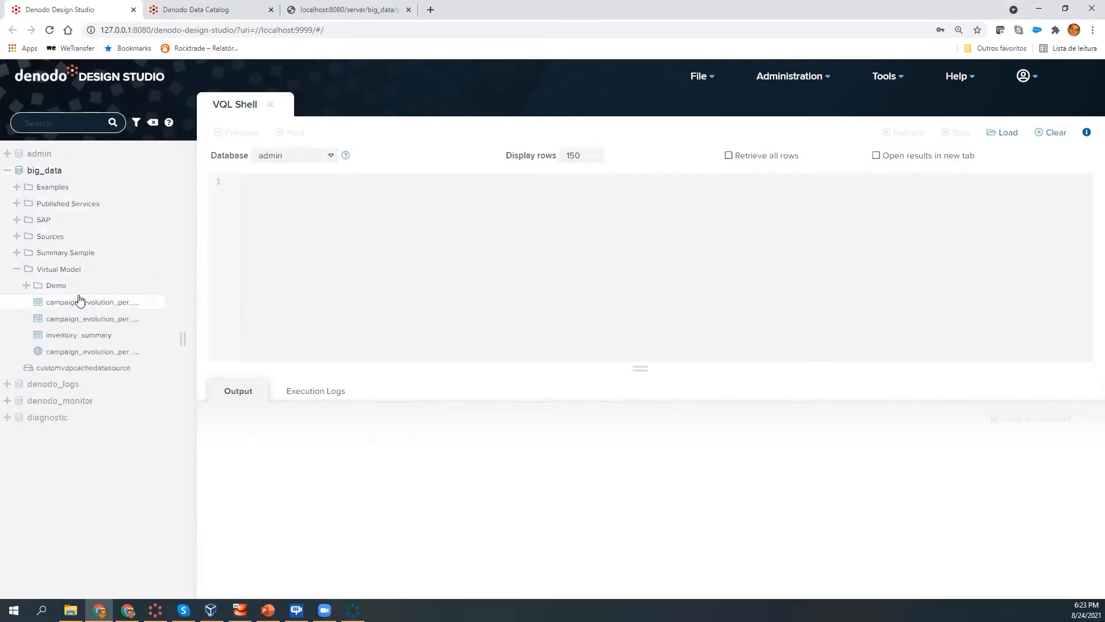
left_click(77, 302)
left_click_drag(200, 339, 222, 339)
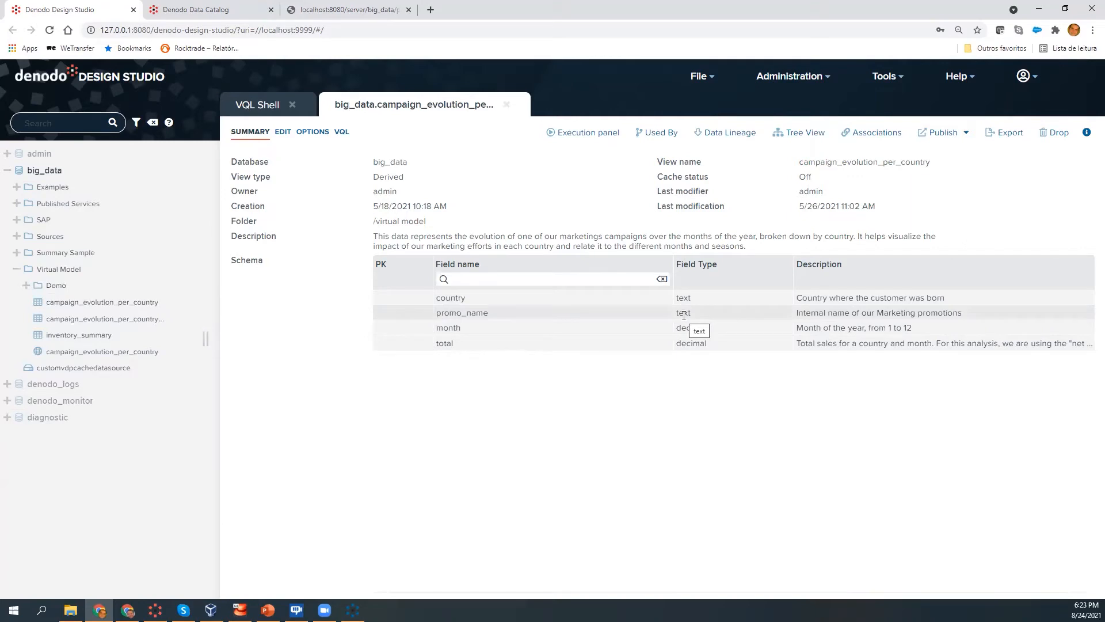
- Run the default SELECT * query on the campaign_evolution_per_country view with a limit of 150 rows
left_click(598, 144)
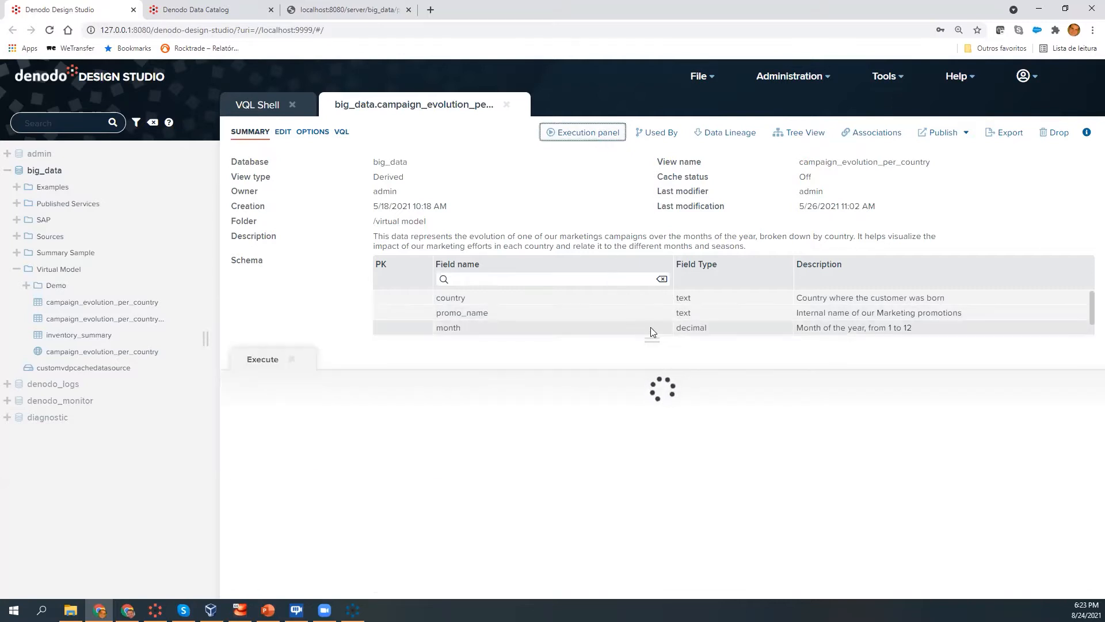
left_click_drag(651, 334, 652, 269)
left_click_drag(489, 326, 225, 324)
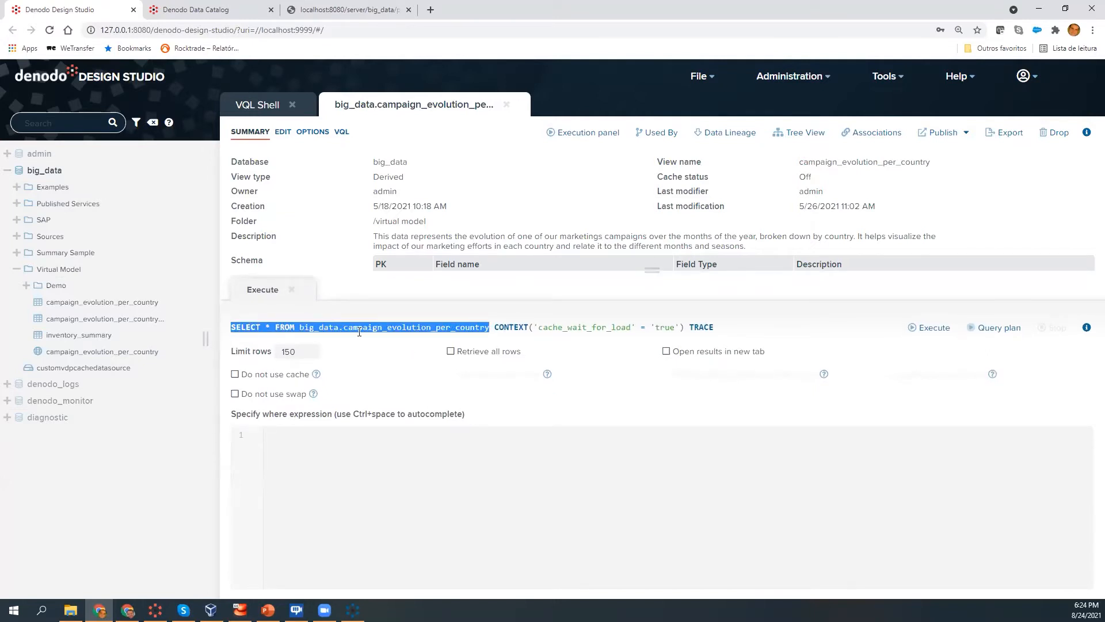
left_click_drag(489, 327, 314, 326)
left_click(933, 327)
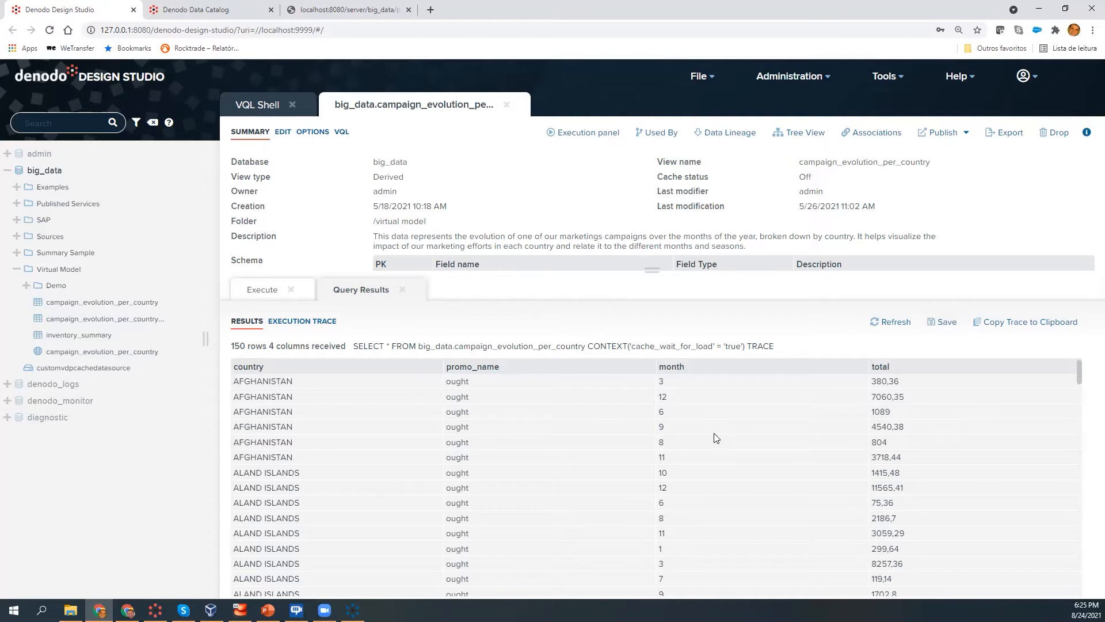
- Display the view's Tree View and examine its joins and the Impala, marketing service and Oracle sources beneath them
left_click(793, 135)
left_click_drag(652, 270, 651, 226)
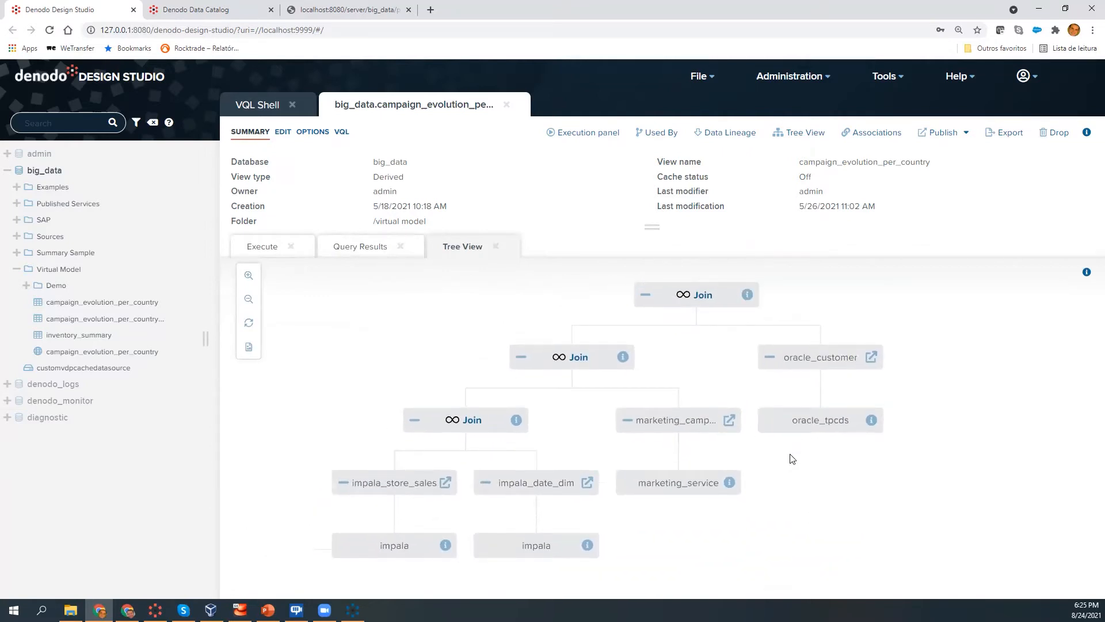
left_click(403, 552)
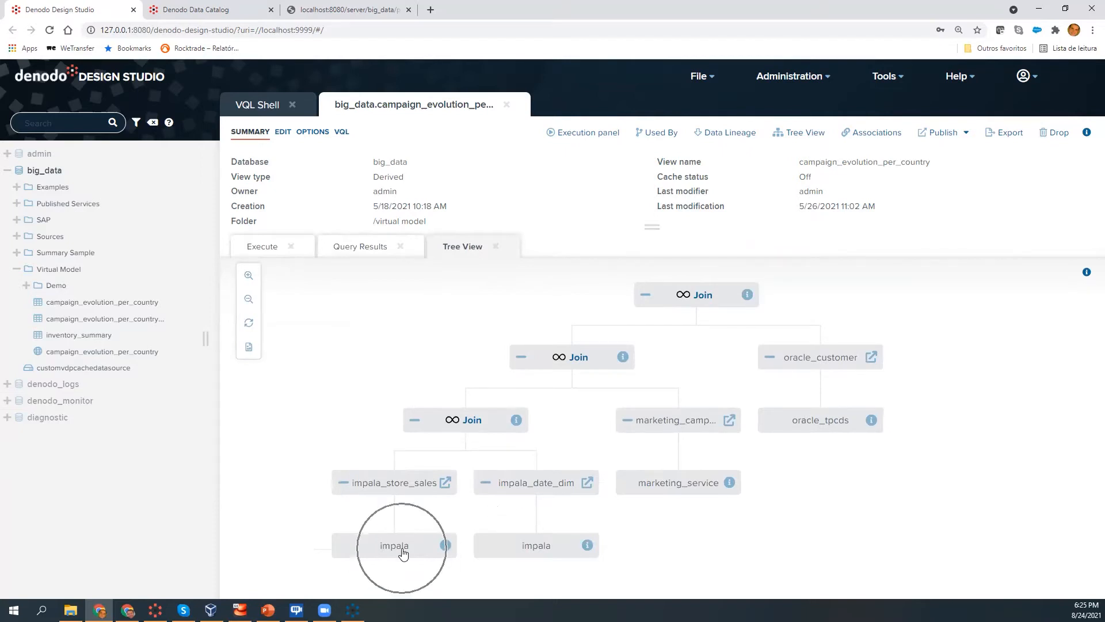
left_click(562, 482)
left_click(554, 542)
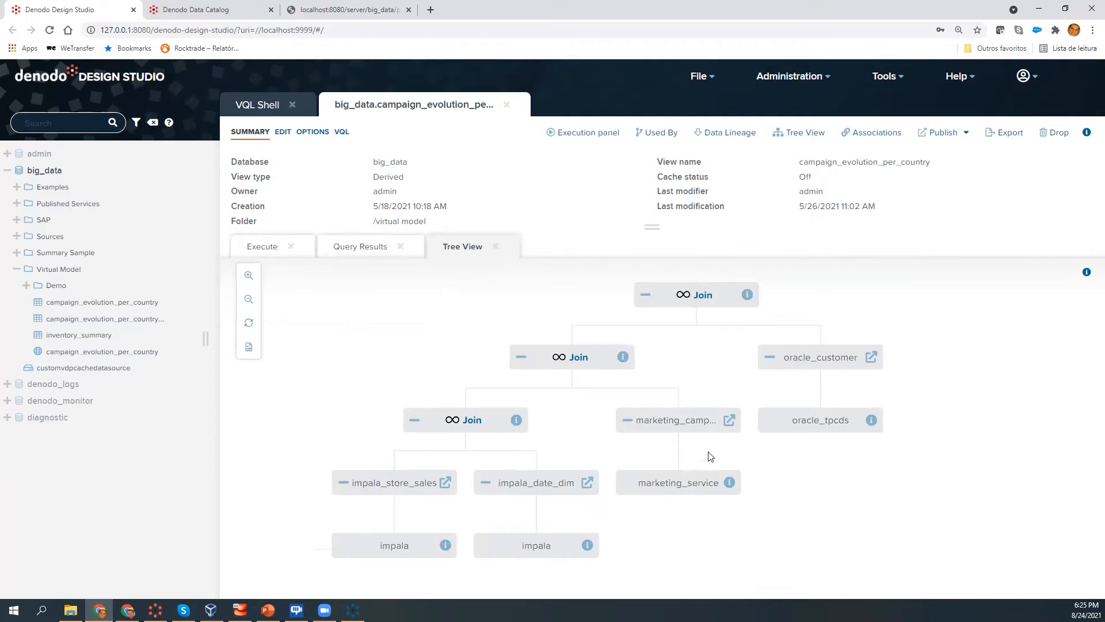
left_click(704, 424)
left_click(703, 486)
left_click(704, 425)
left_click(807, 364)
left_click(830, 361)
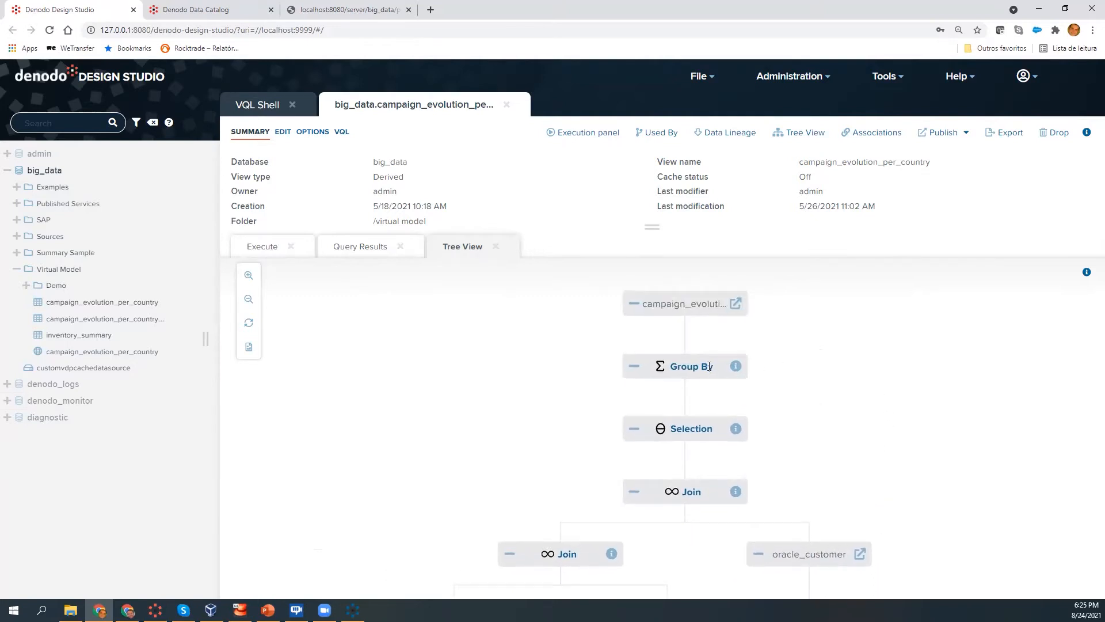
- Compare the query results and the executed SELECT statement with the source nodes in the view's tree
left_click(356, 246)
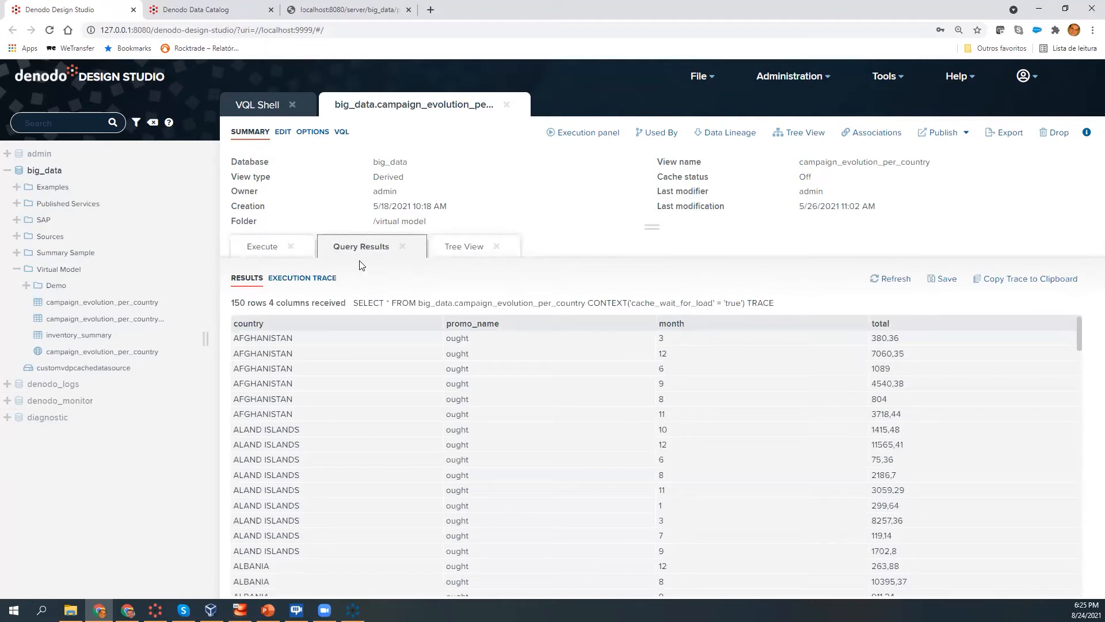
left_click(462, 246)
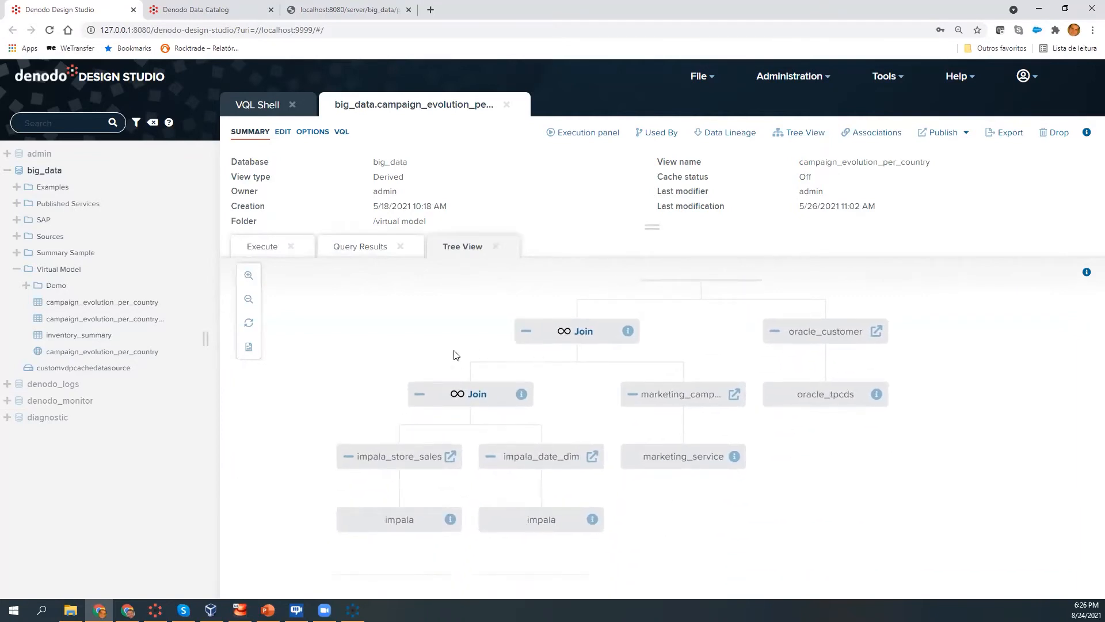
left_click(446, 459)
left_click(706, 458)
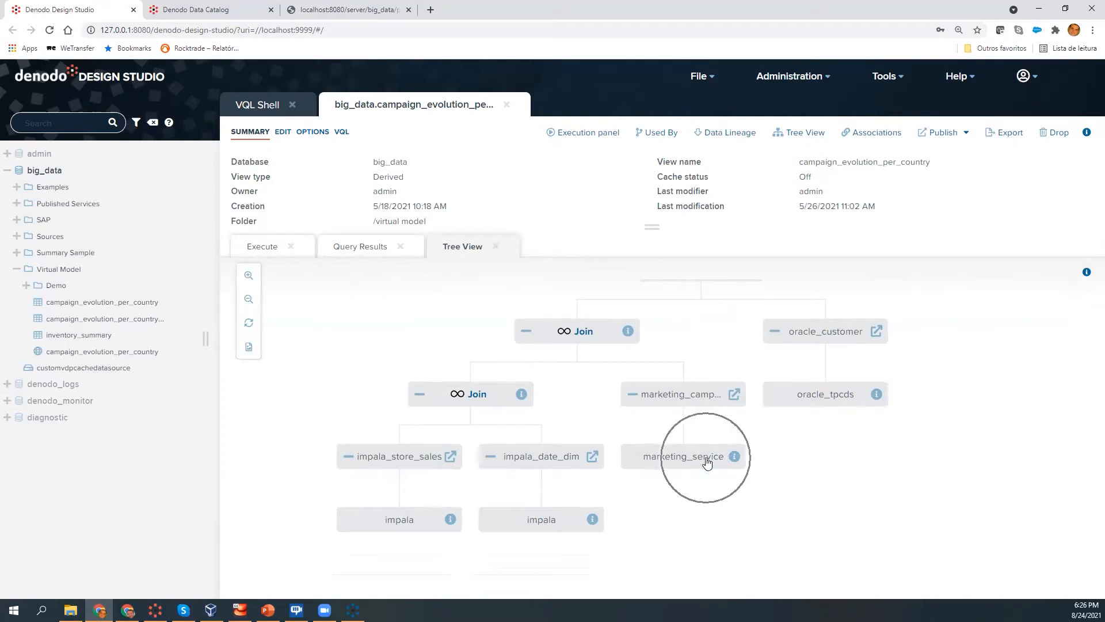
left_click(836, 395)
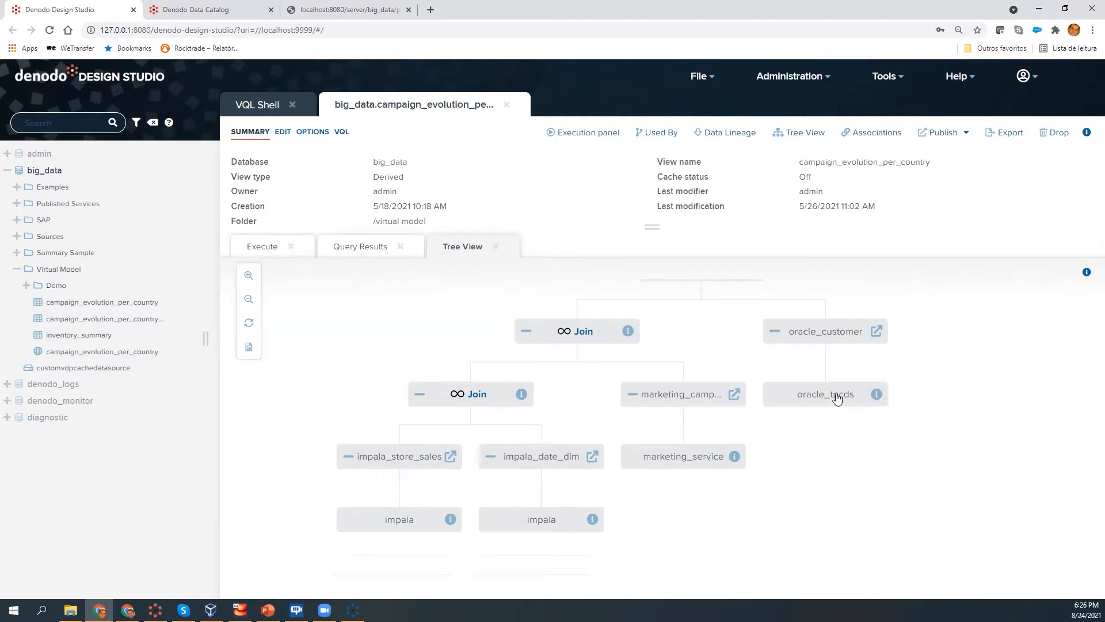
left_click(361, 251)
left_click_drag(585, 303, 353, 307)
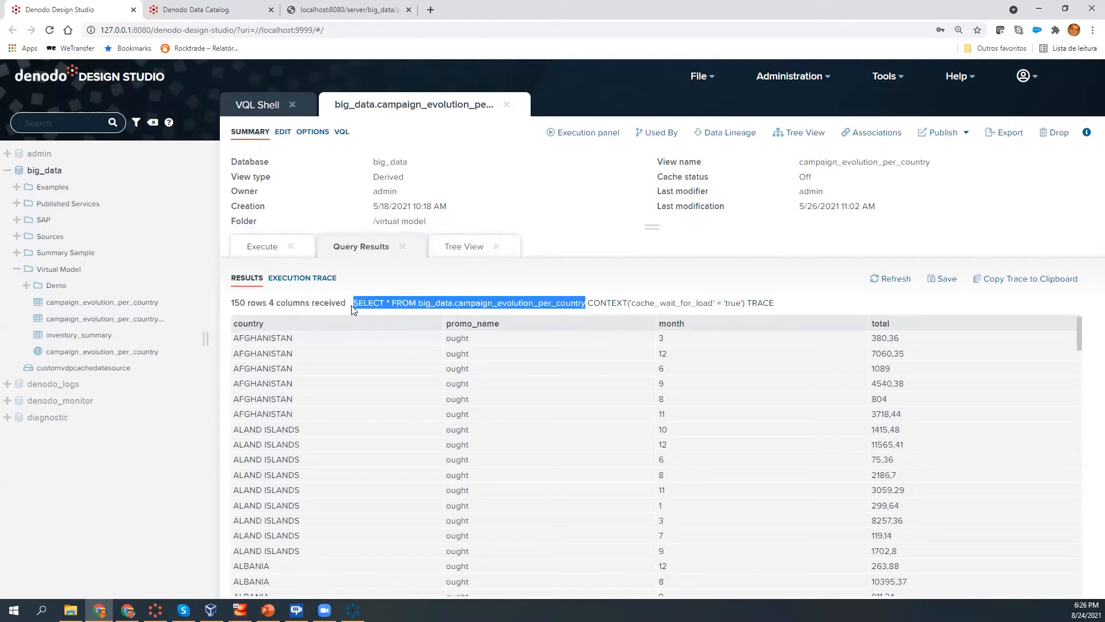
left_click(472, 252)
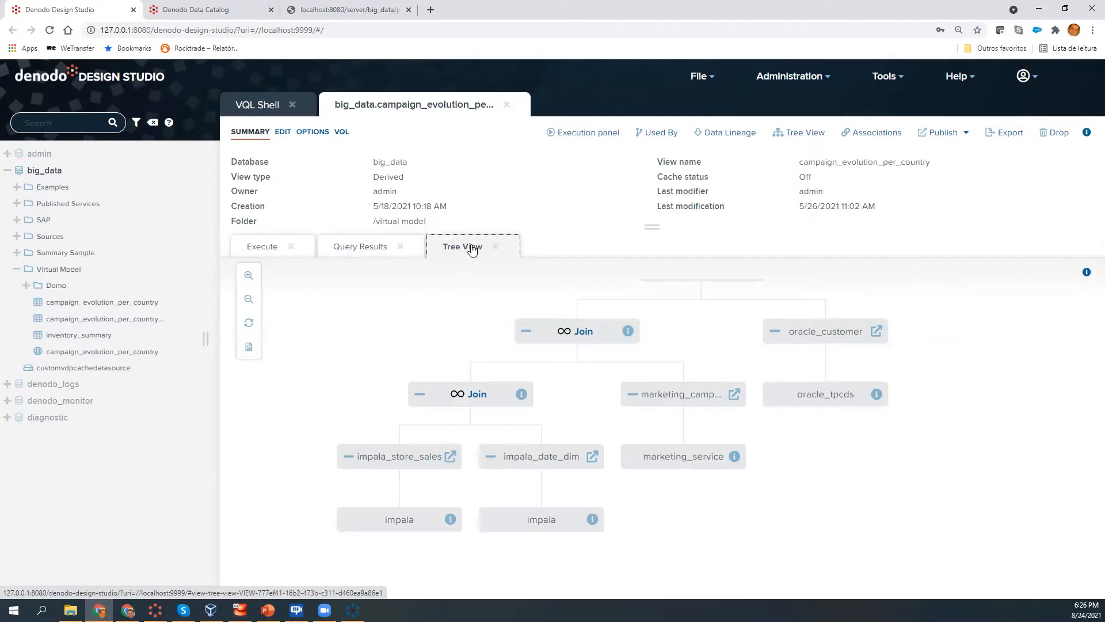
- Expand the Impala folder inside Sources > Hadoop in the big_data database
left_click(16, 236)
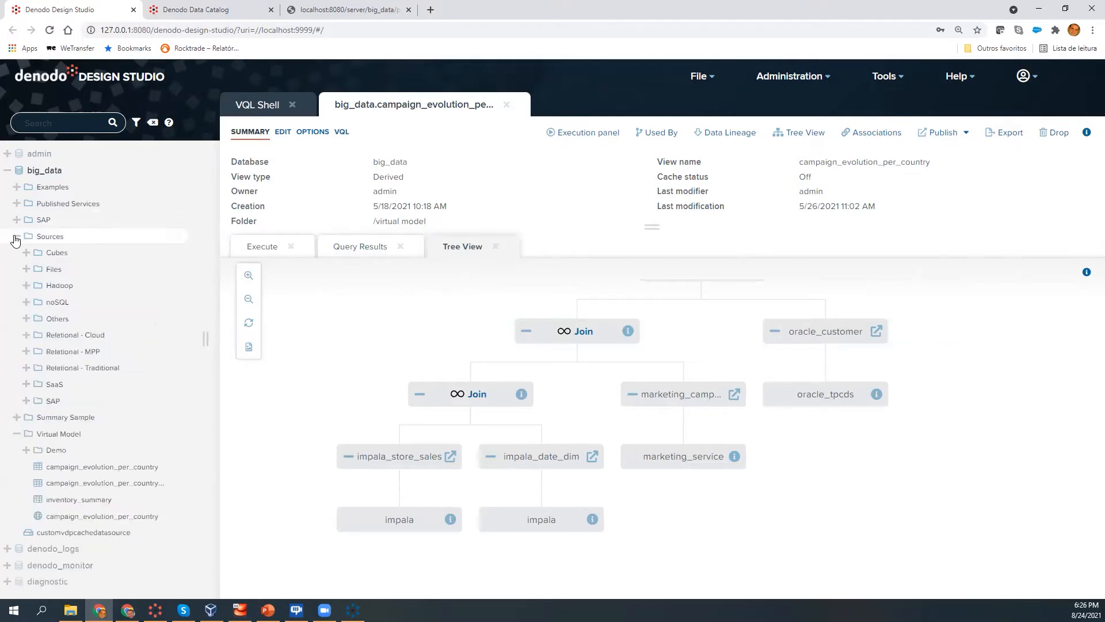
left_click(26, 284)
left_click(35, 335)
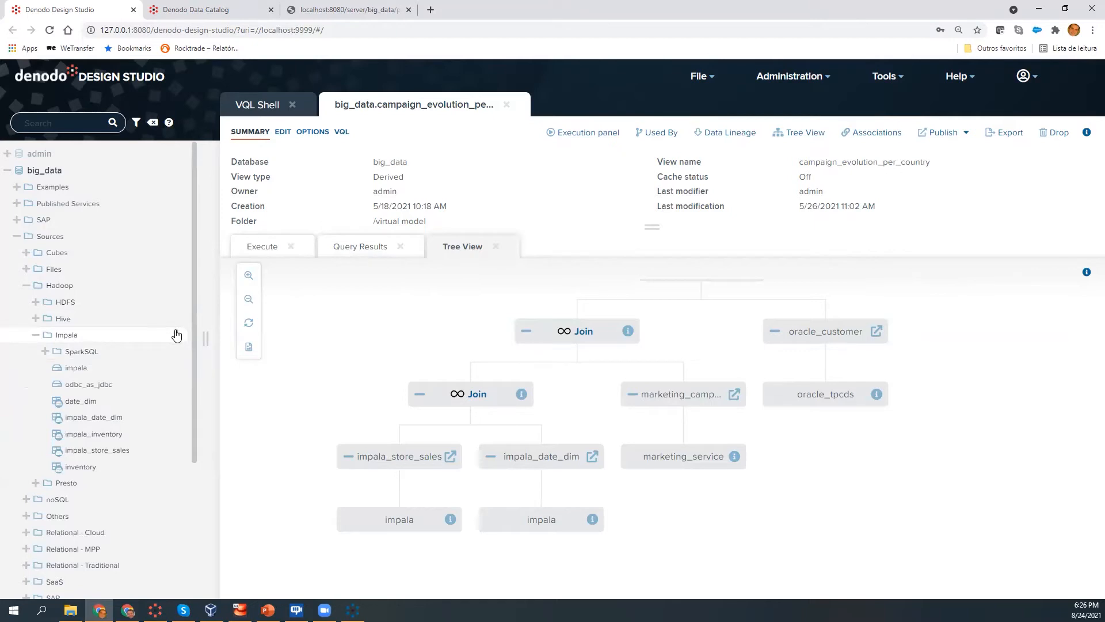
- Review the data source types that can be created in the Impala folder, from JDBC to Custom
left_click(176, 334)
mouse_move(202, 348)
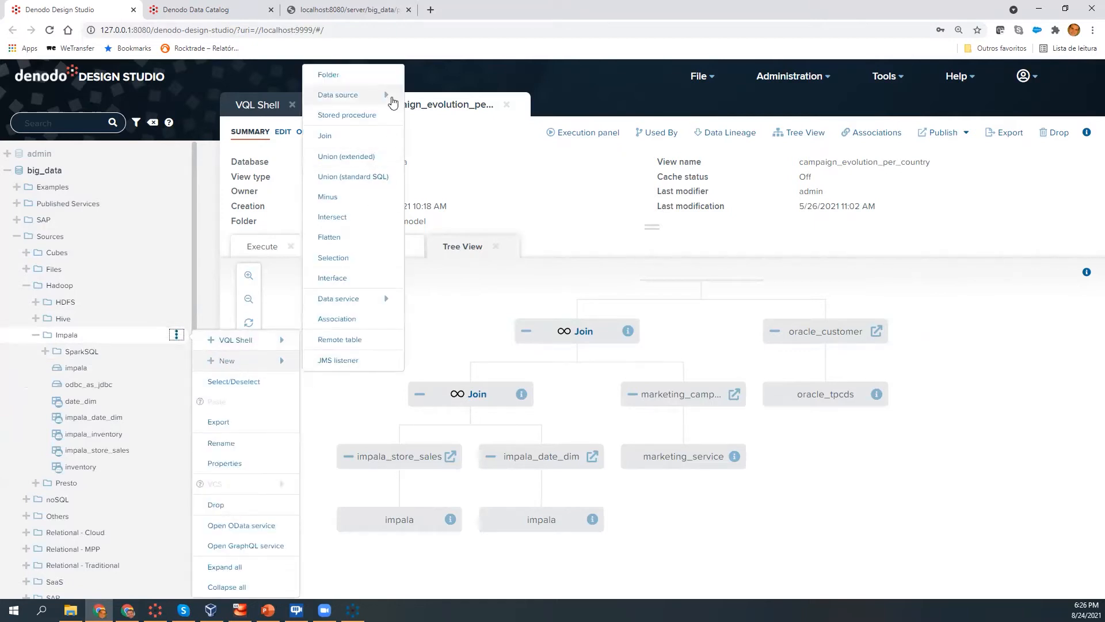
mouse_move(392, 102)
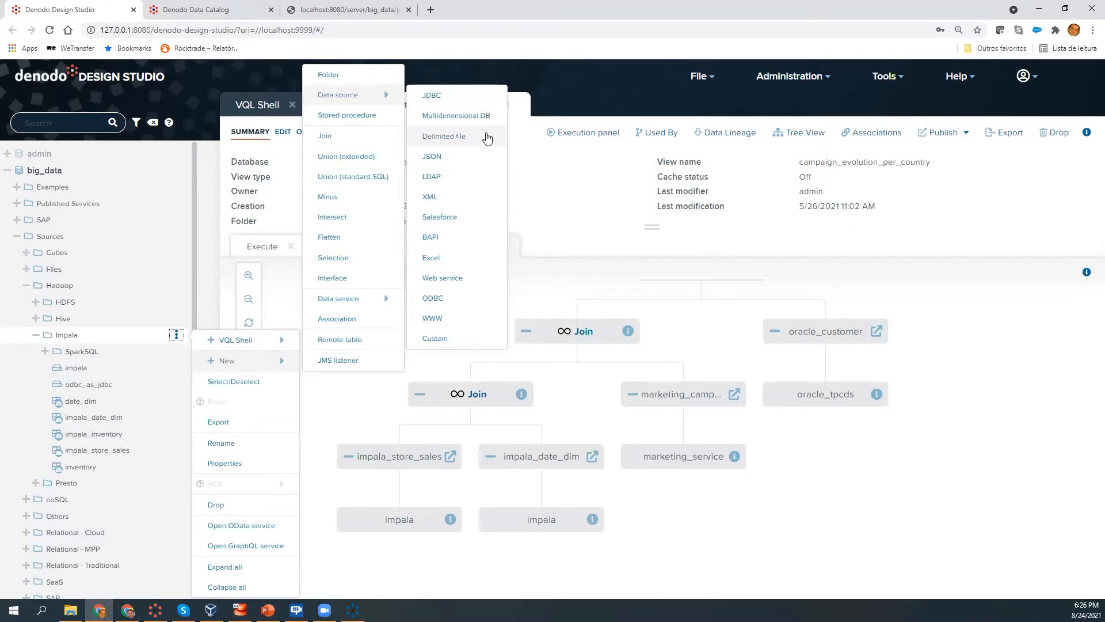
left_click(475, 156)
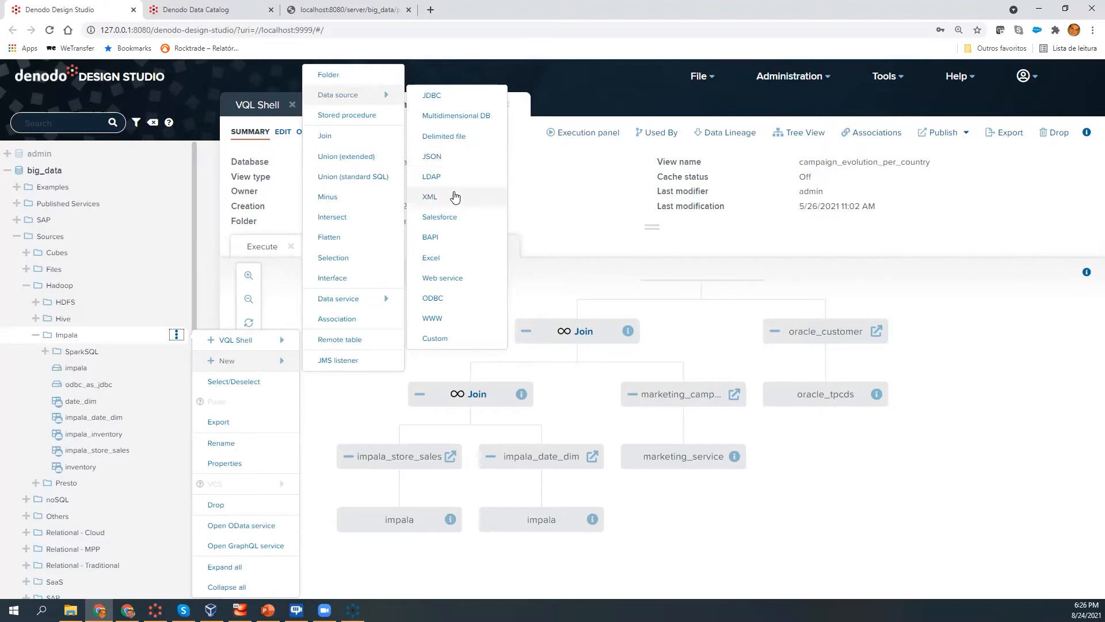
key("ctrl")
key("ctrl")
key("ctrl")
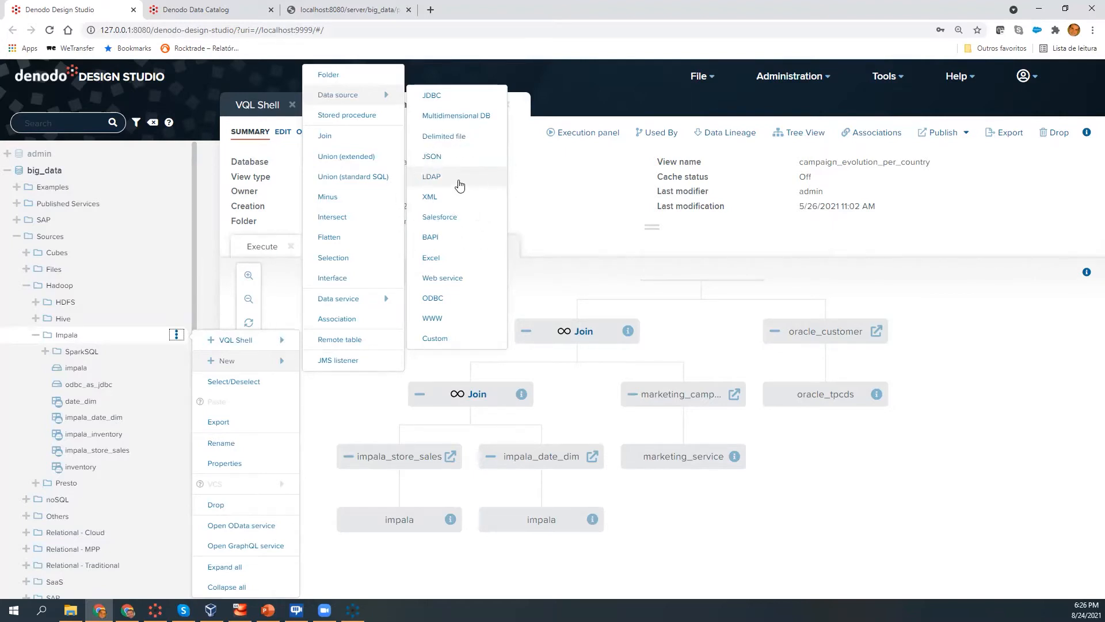
key("ctrl")
key("ctrl")
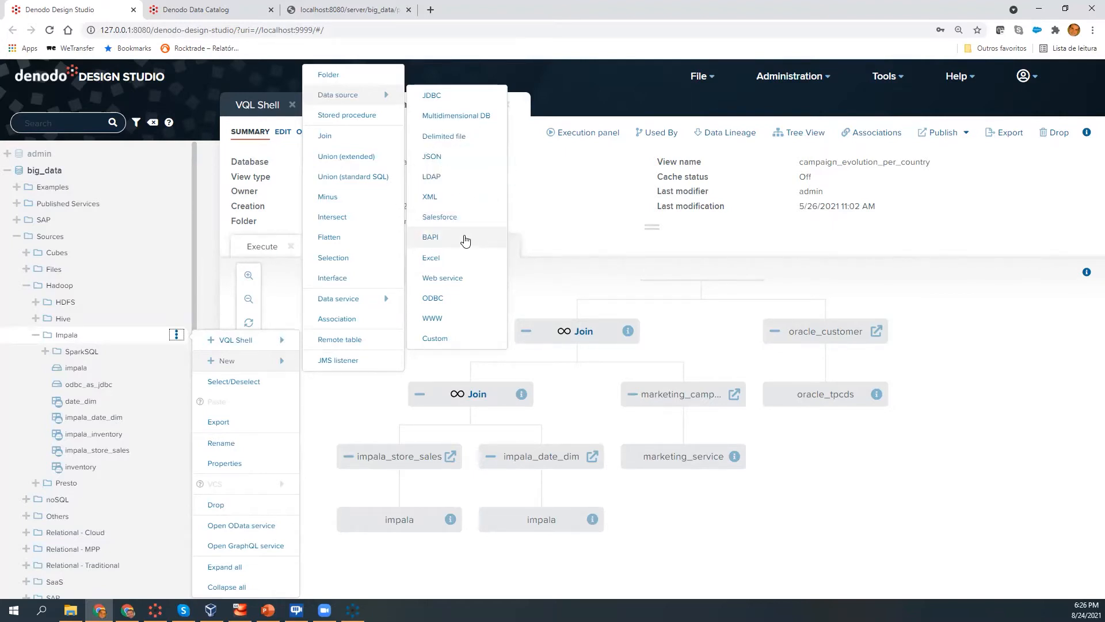
key("ctrl")
key("ctrl")
key("ctrl")
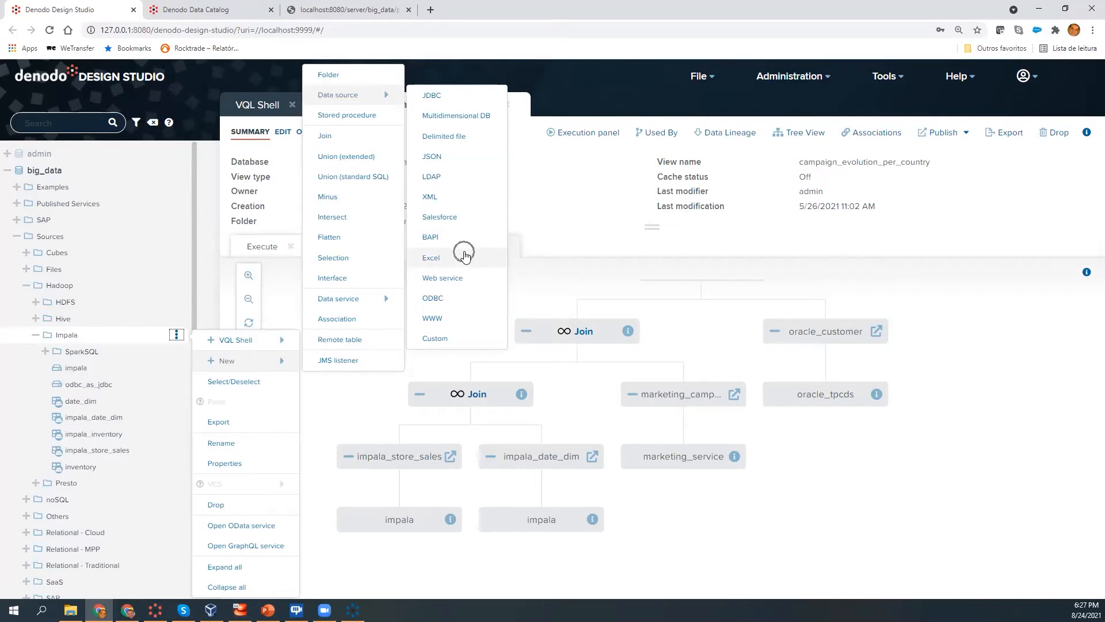
key("ctrl")
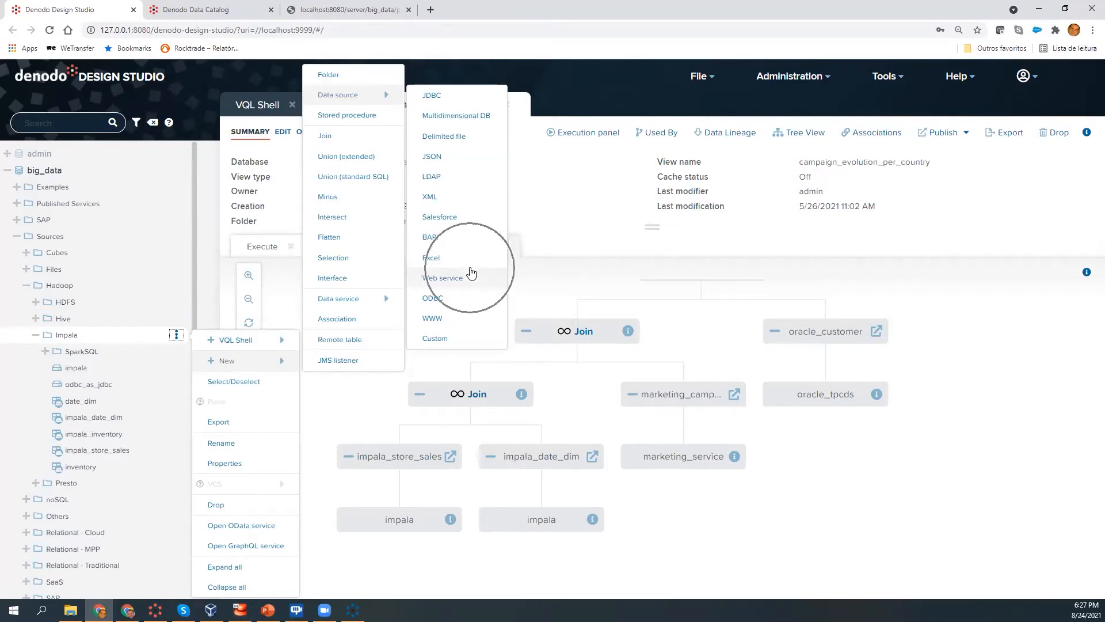
key("ctrl")
key("ctrl")
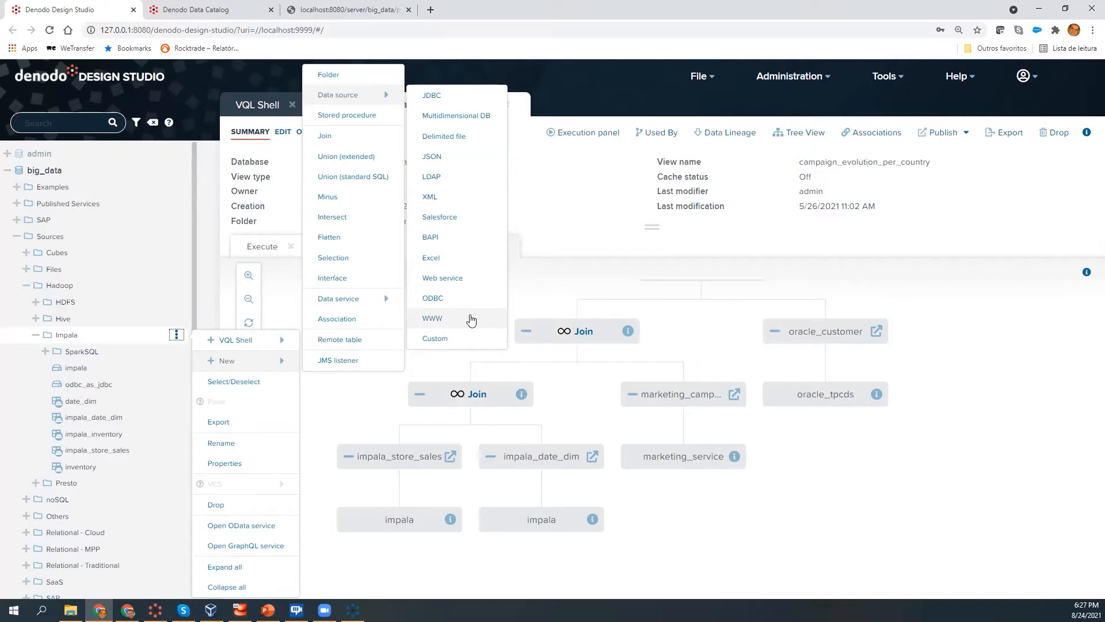
key("ctrl")
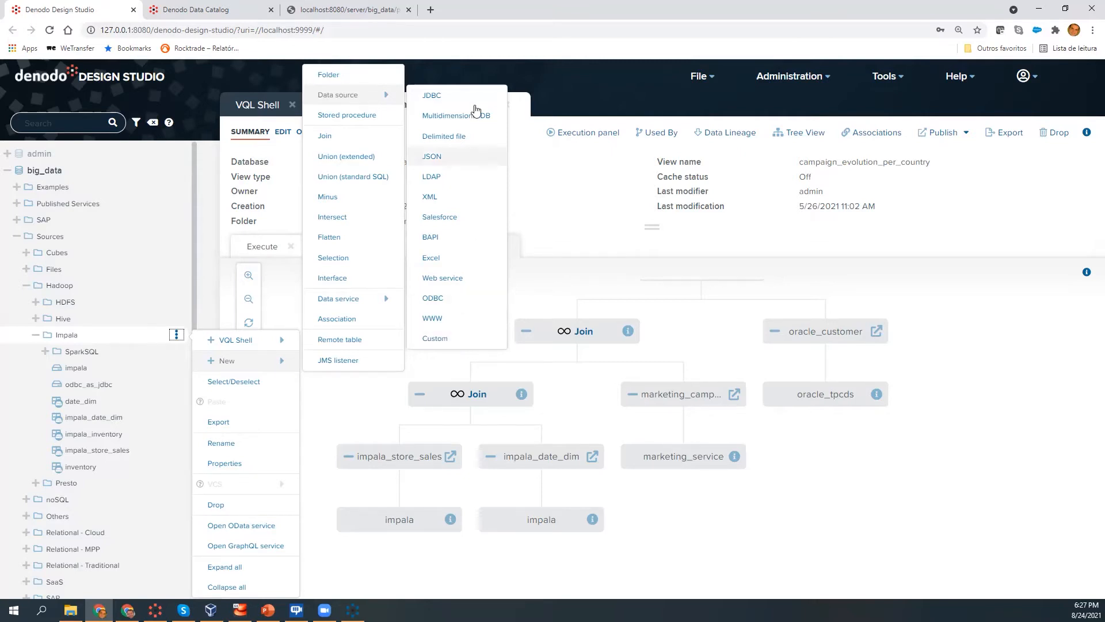
- Inspect the impala data source's database URL and authentication options, and test its connection
left_click(128, 369)
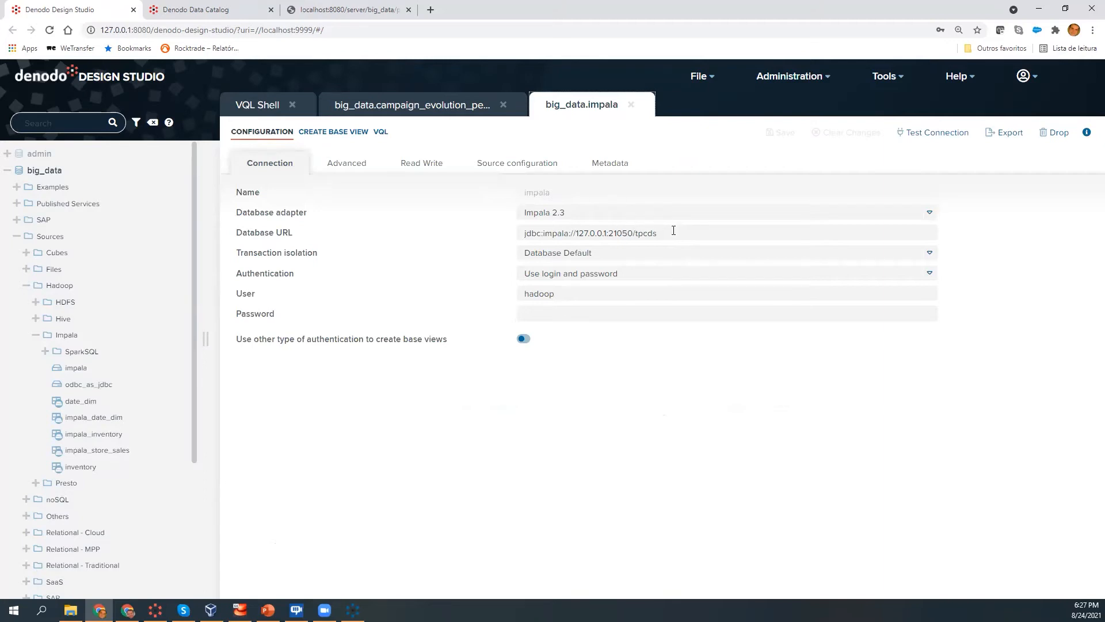
left_click_drag(671, 229, 480, 236)
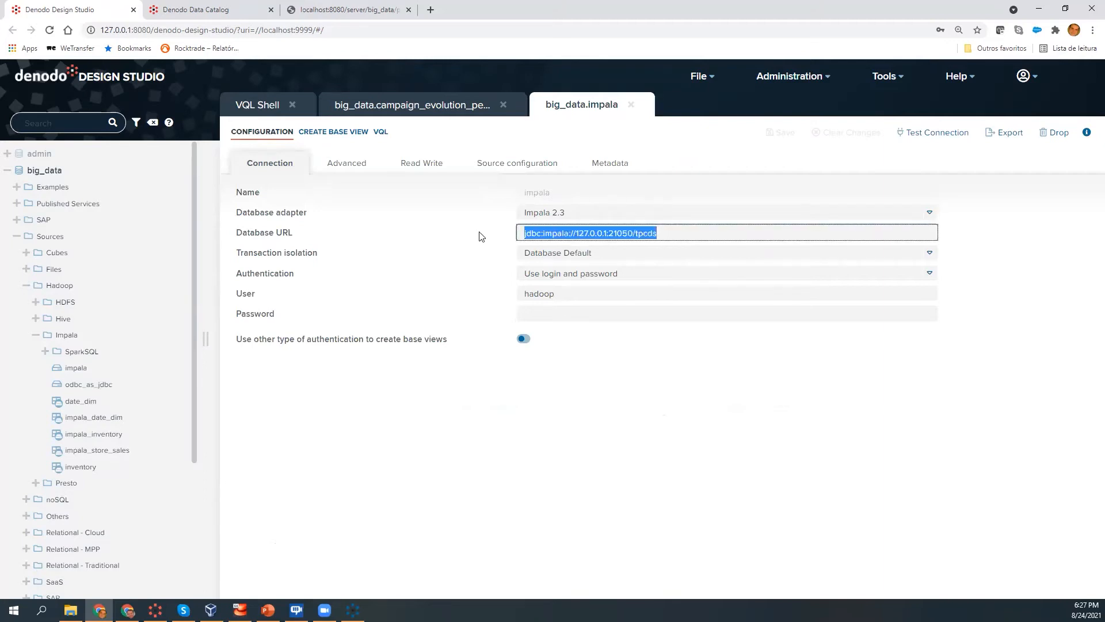
left_click(649, 275)
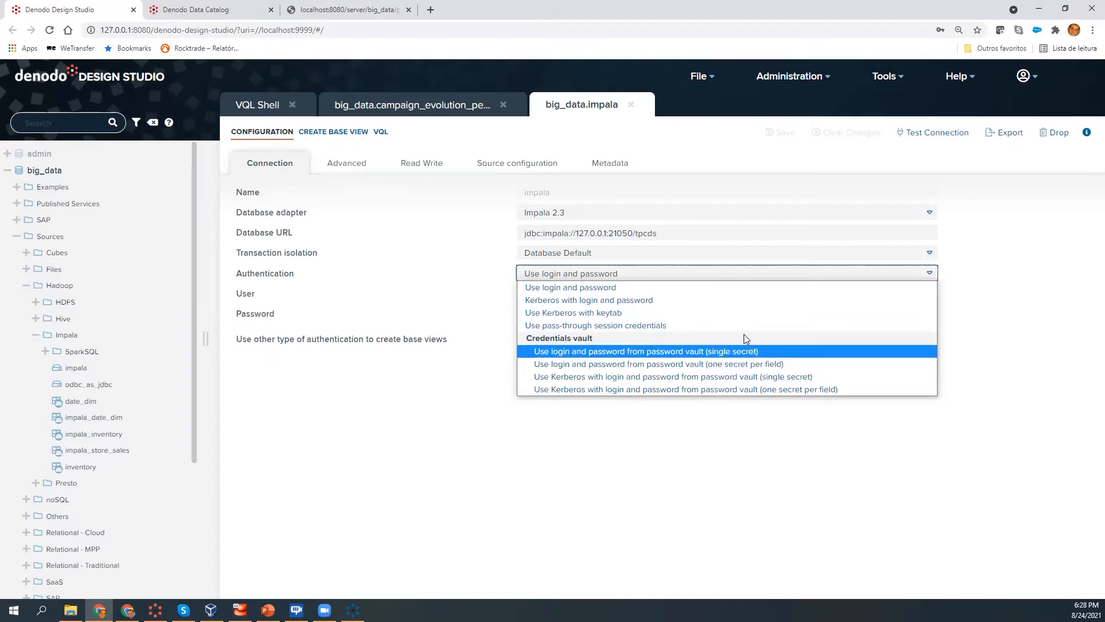
left_click(1023, 316)
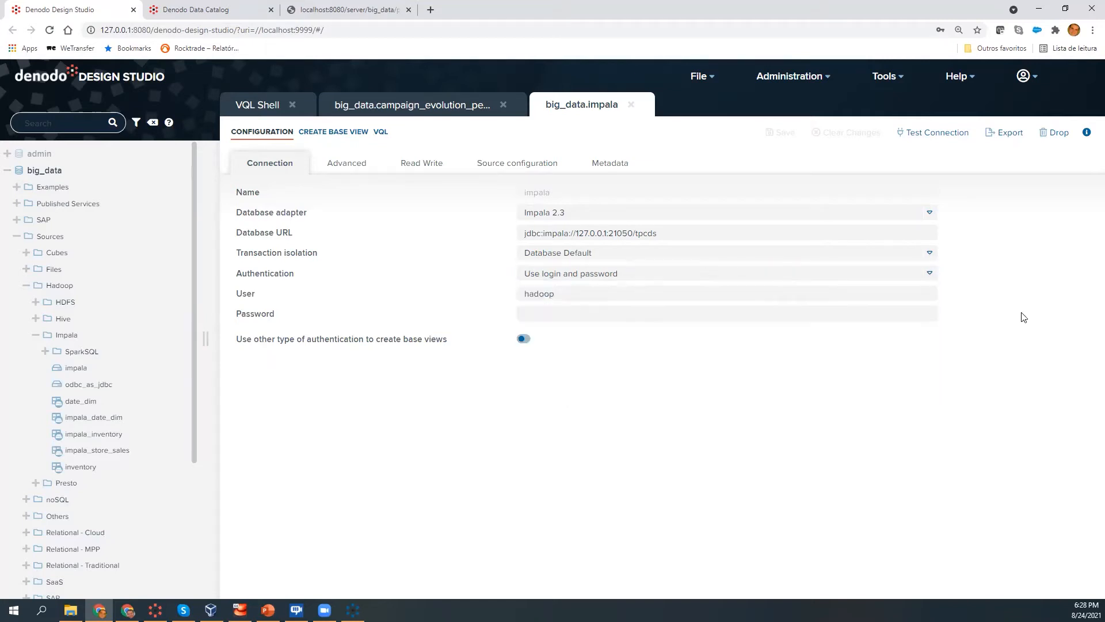
left_click(944, 136)
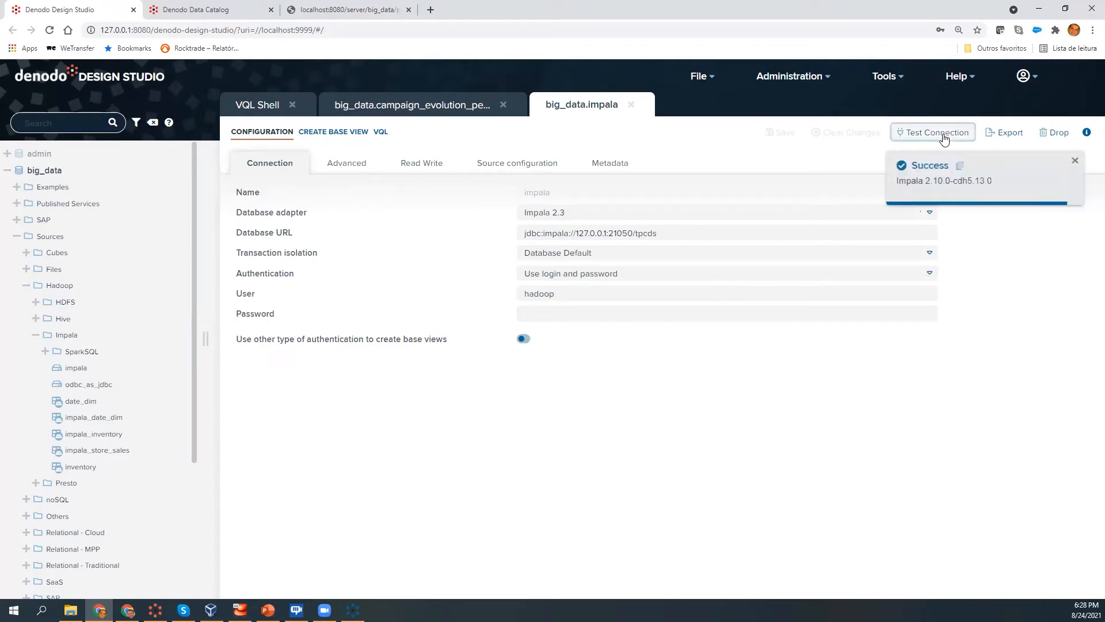
left_click(1084, 161)
- List the tables of the tpcds schema available for creating base views from the impala data source
left_click(327, 132)
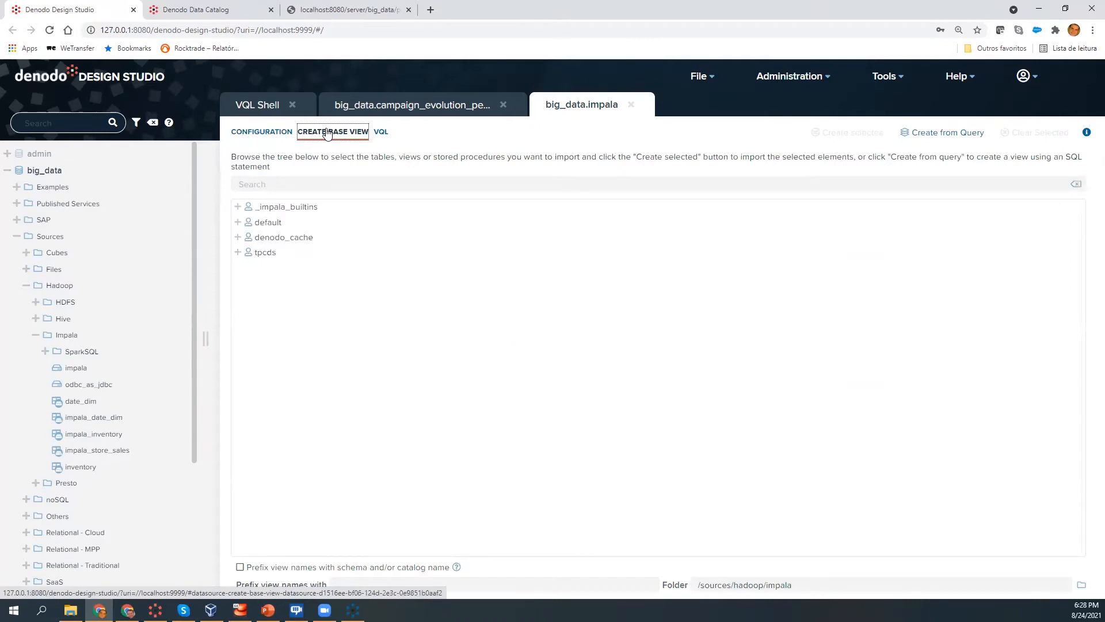
left_click(598, 102)
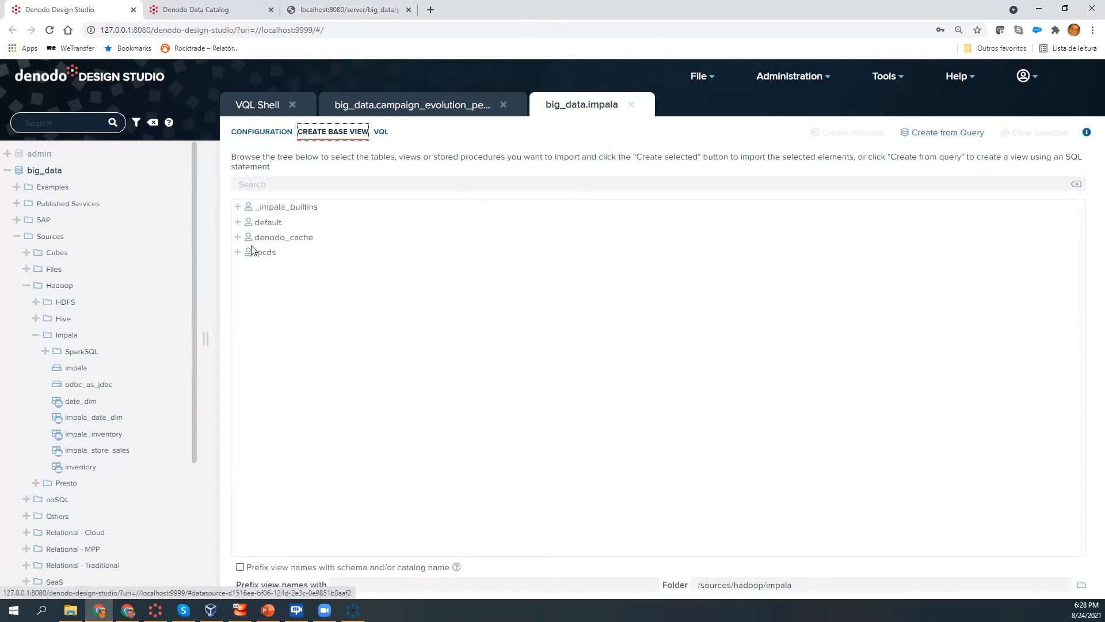
left_click(238, 252)
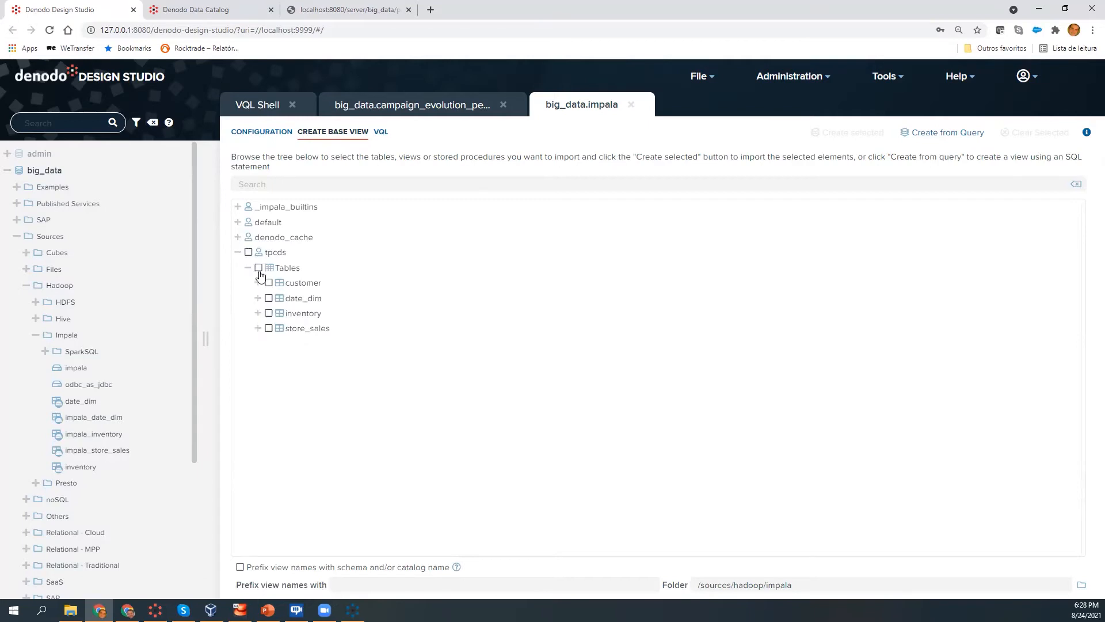
- Review the options for selecting all tpcds tables at once and for creating a base view from an SQL query
left_click(258, 269)
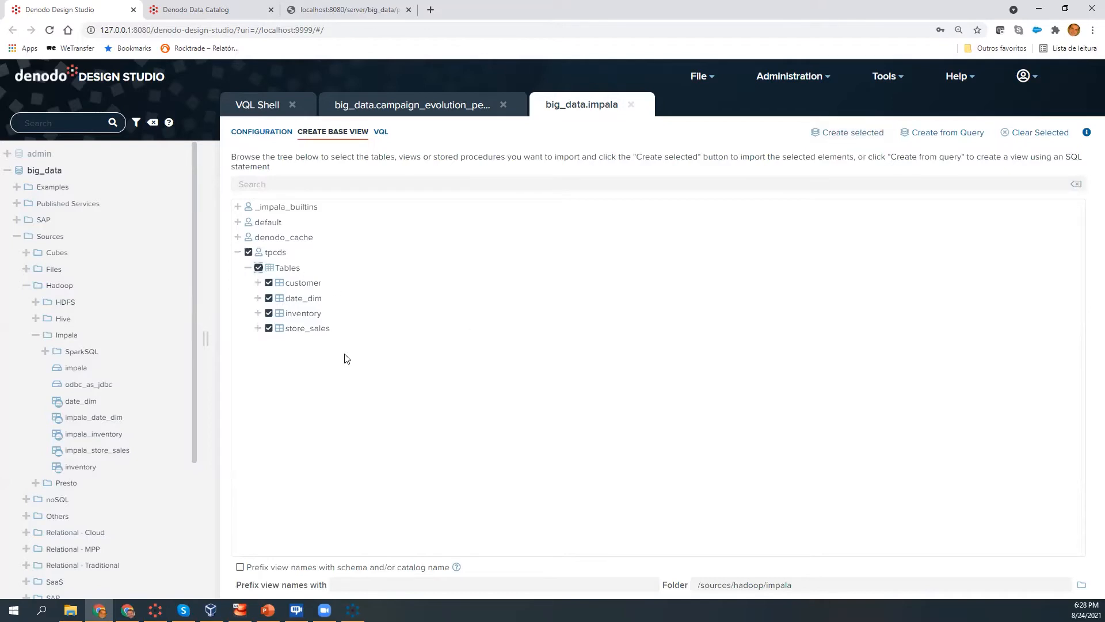
left_click(248, 252)
left_click(928, 130)
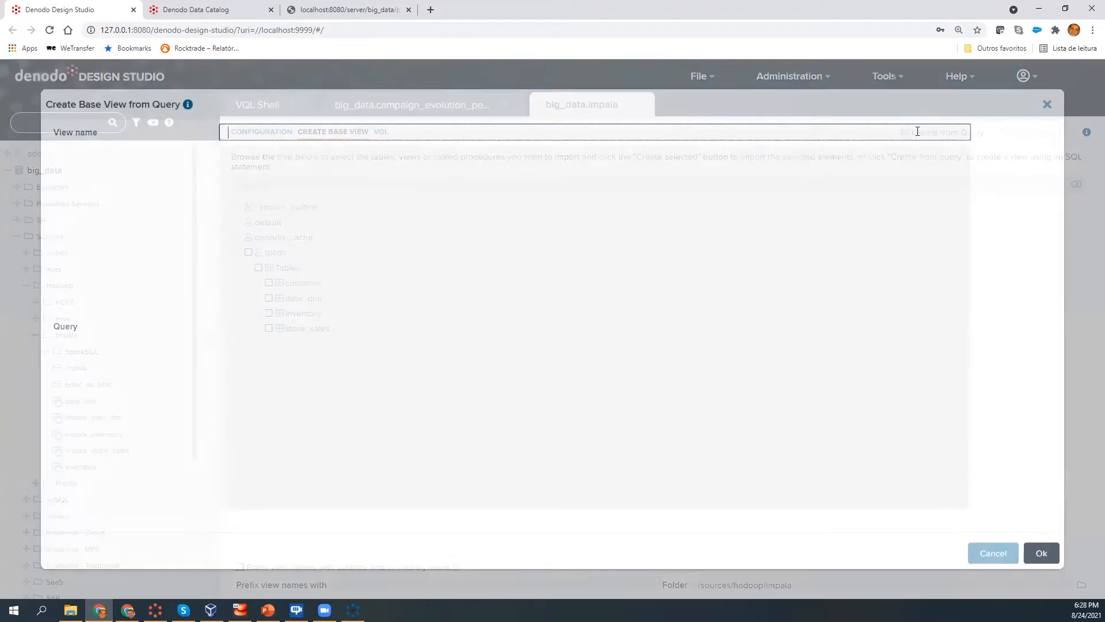
left_click(478, 270)
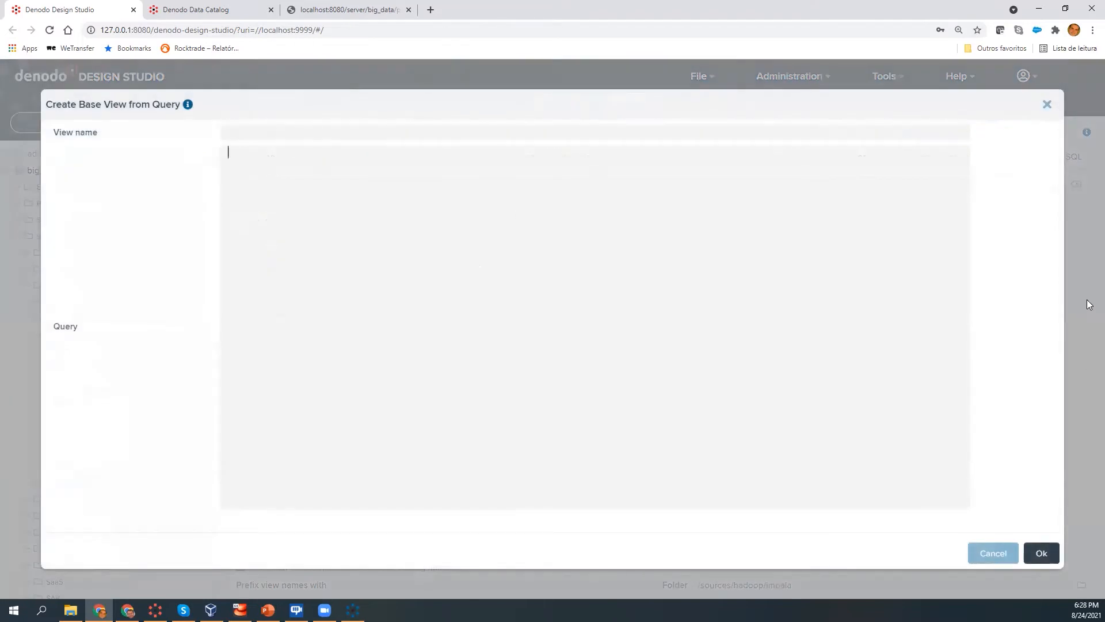
left_click(1046, 102)
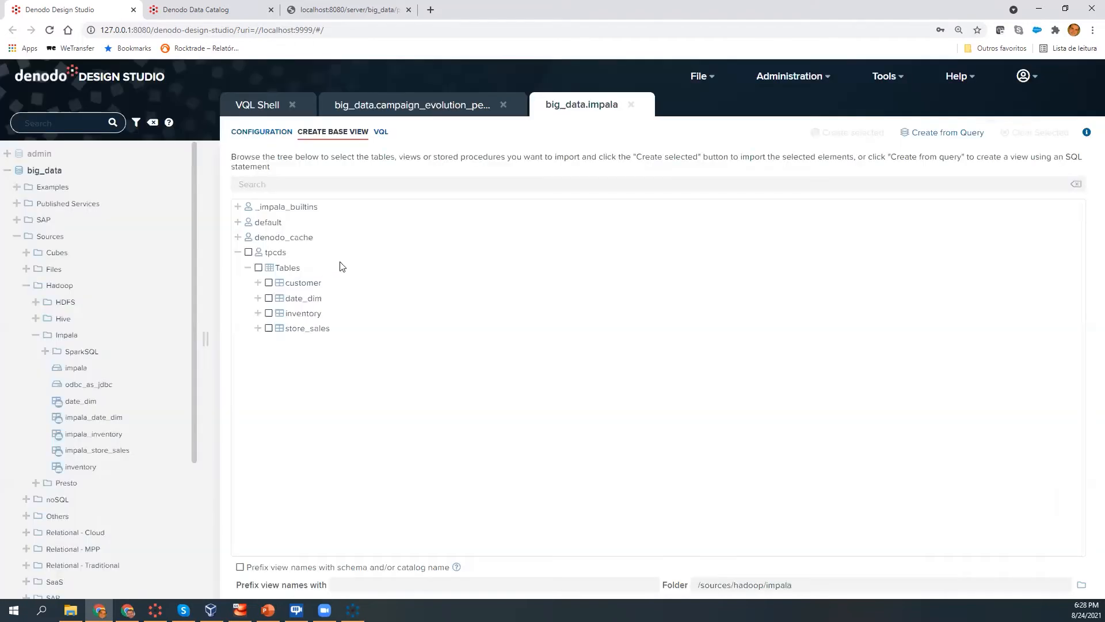
- Create a base view from the customer table of the tpcds schema in the impala data source
left_click(269, 287)
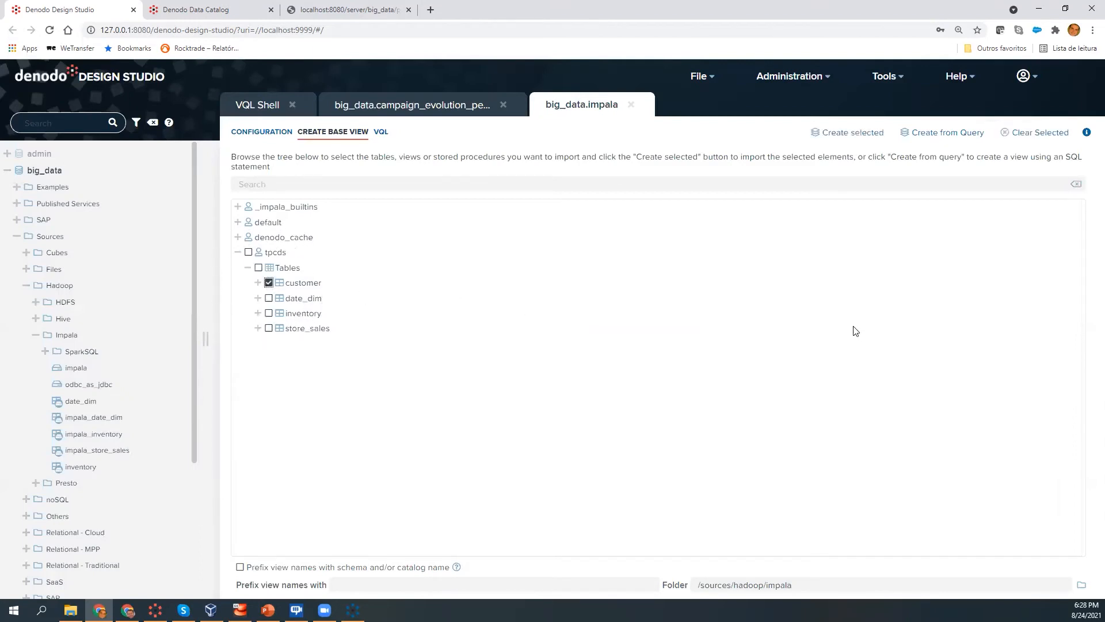
left_click(269, 283)
left_click(841, 137)
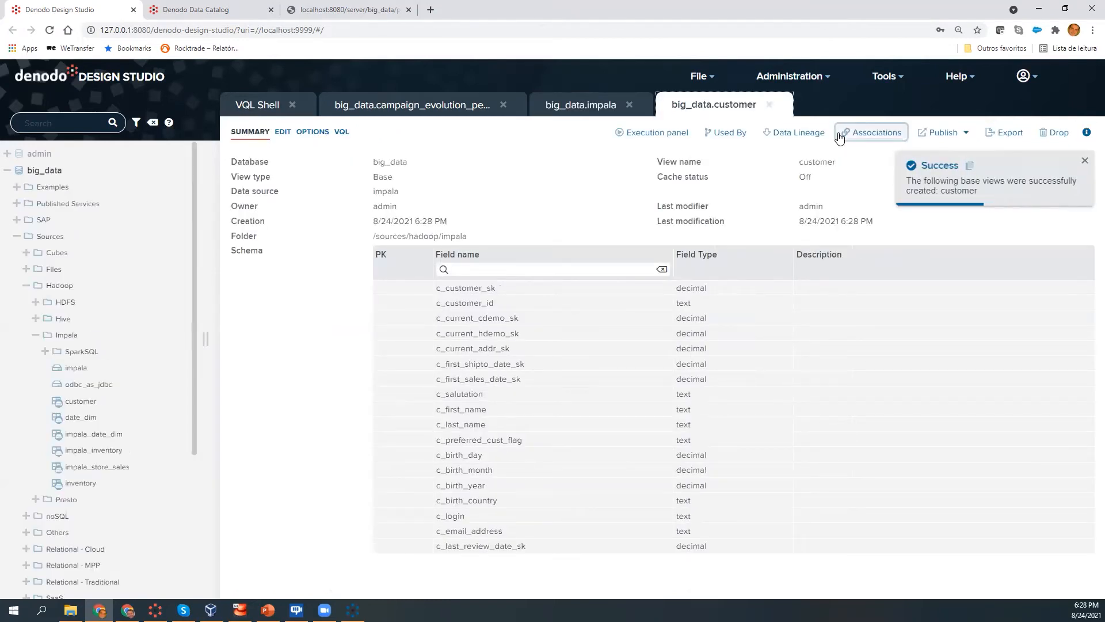
left_click(1083, 162)
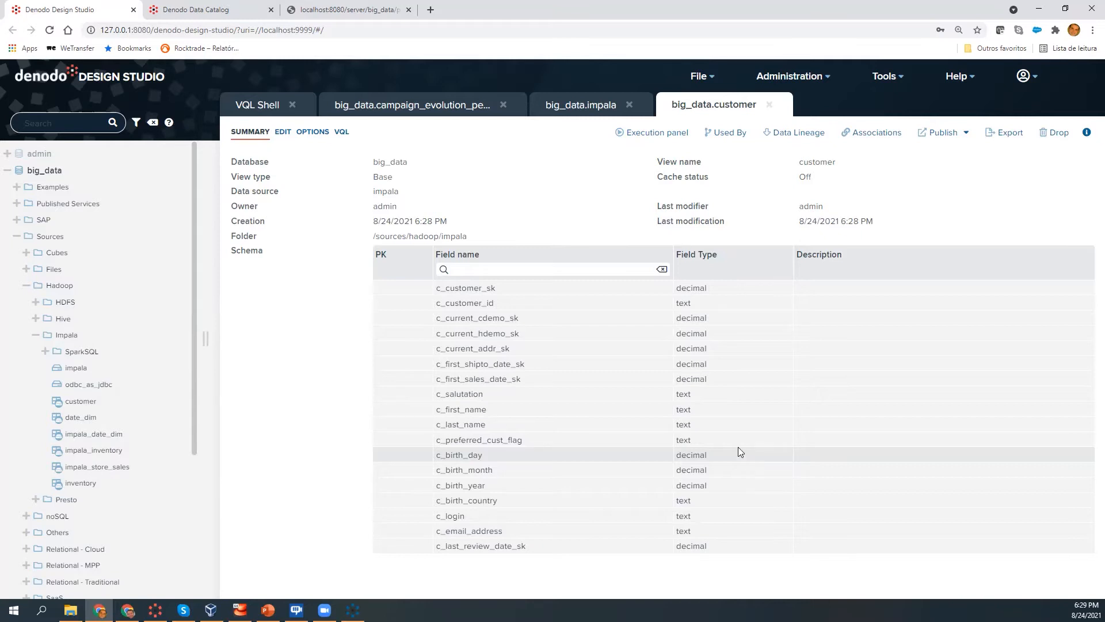
- Execute the customer base view's SELECT query to inspect its rows, and close the impala data source
left_click(638, 132)
left_click_drag(652, 340, 654, 306)
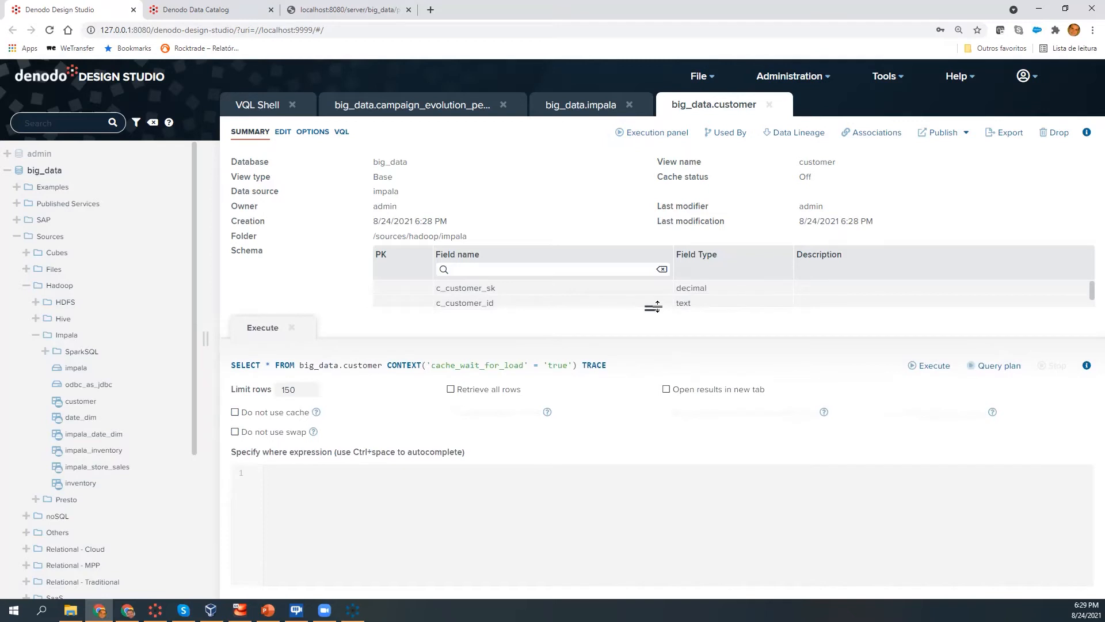
left_click_drag(383, 365, 343, 366)
left_click(439, 366)
left_click(934, 366)
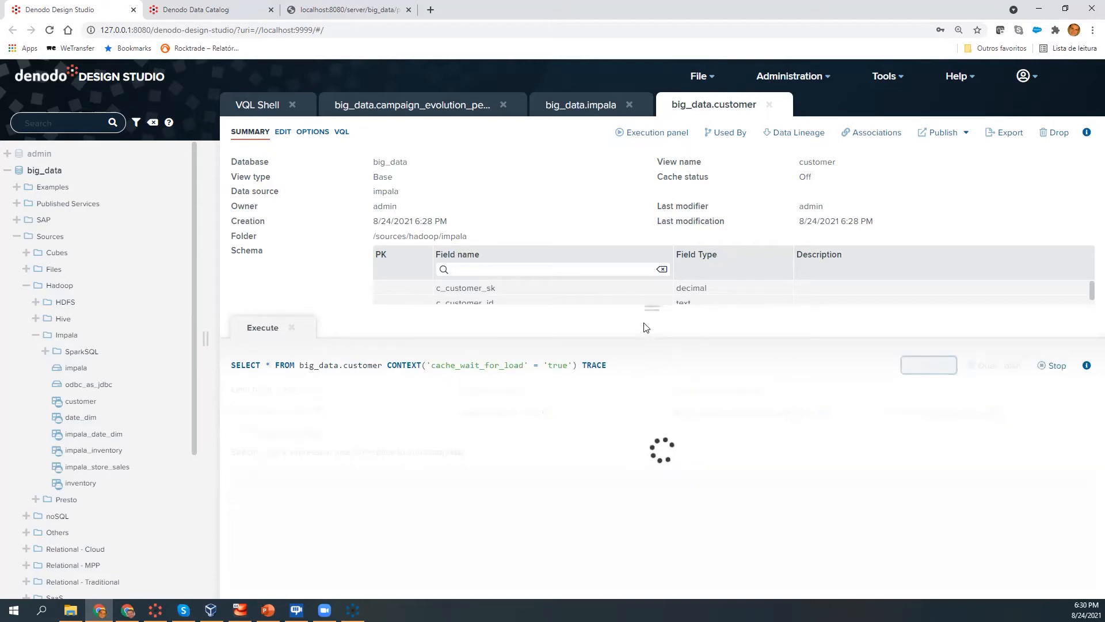
left_click_drag(405, 361, 494, 366)
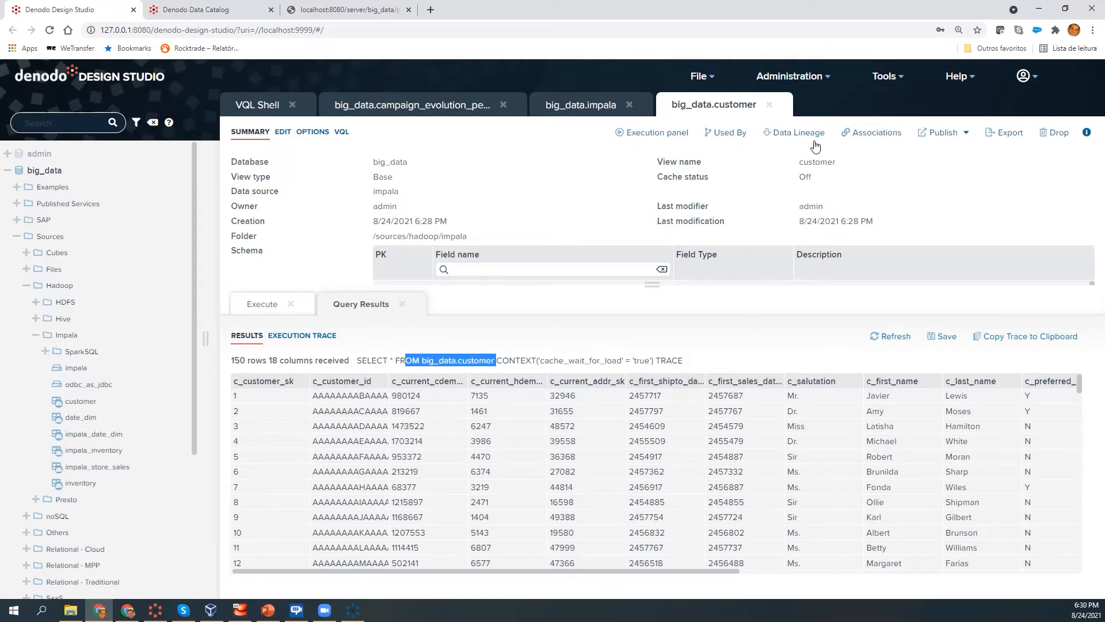
left_click(629, 104)
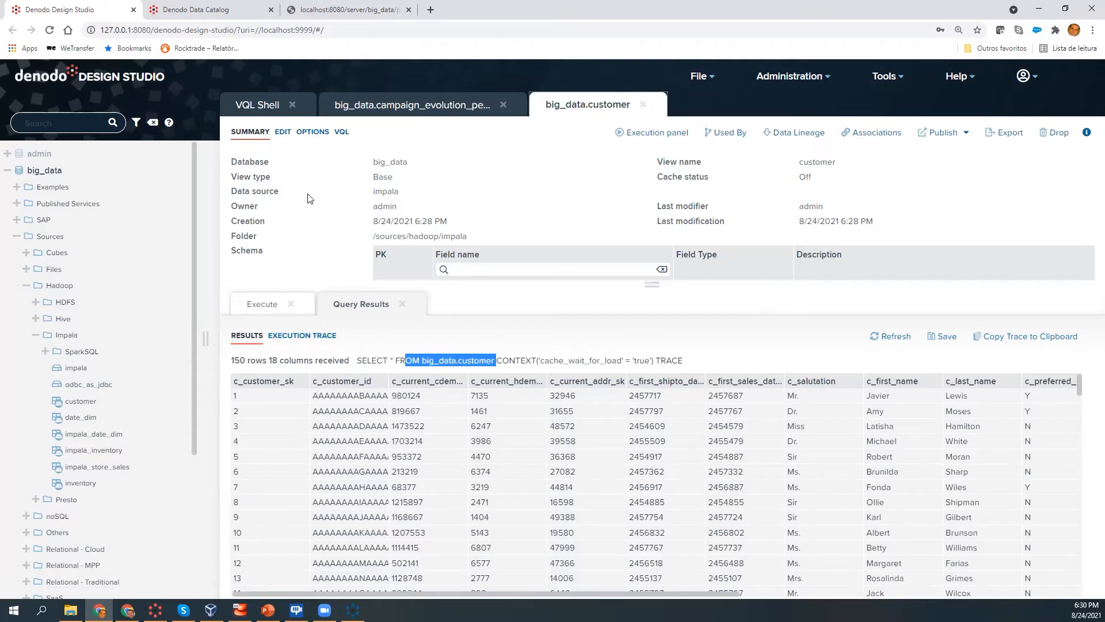
- Examine the JSON records returned by the promotions web service in the browser
left_click(314, 16)
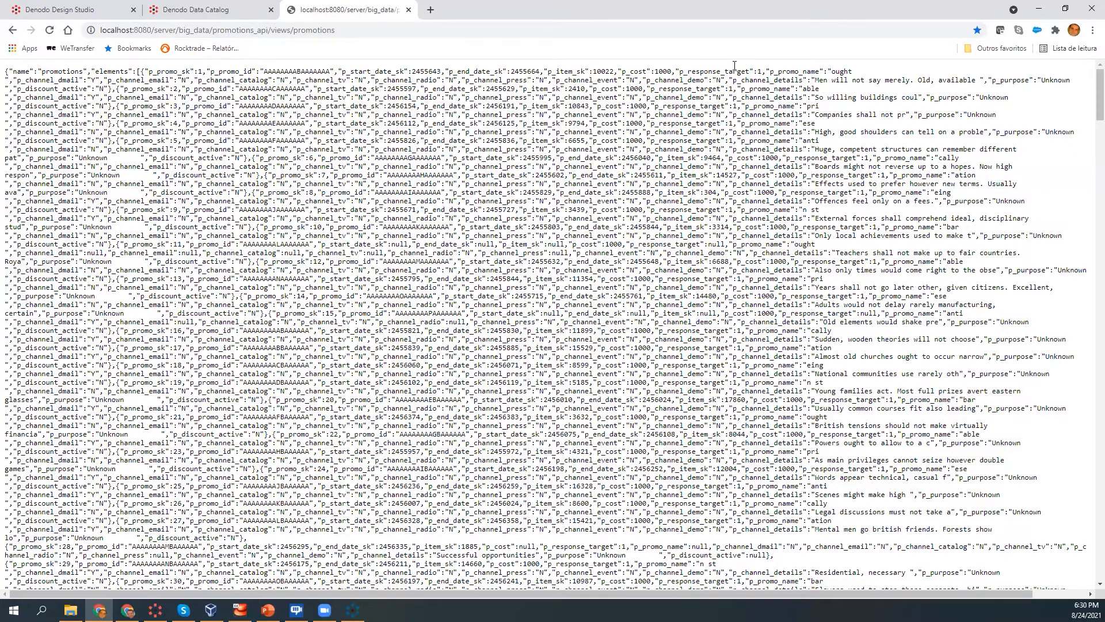
scroll(552, 197, "down", 11)
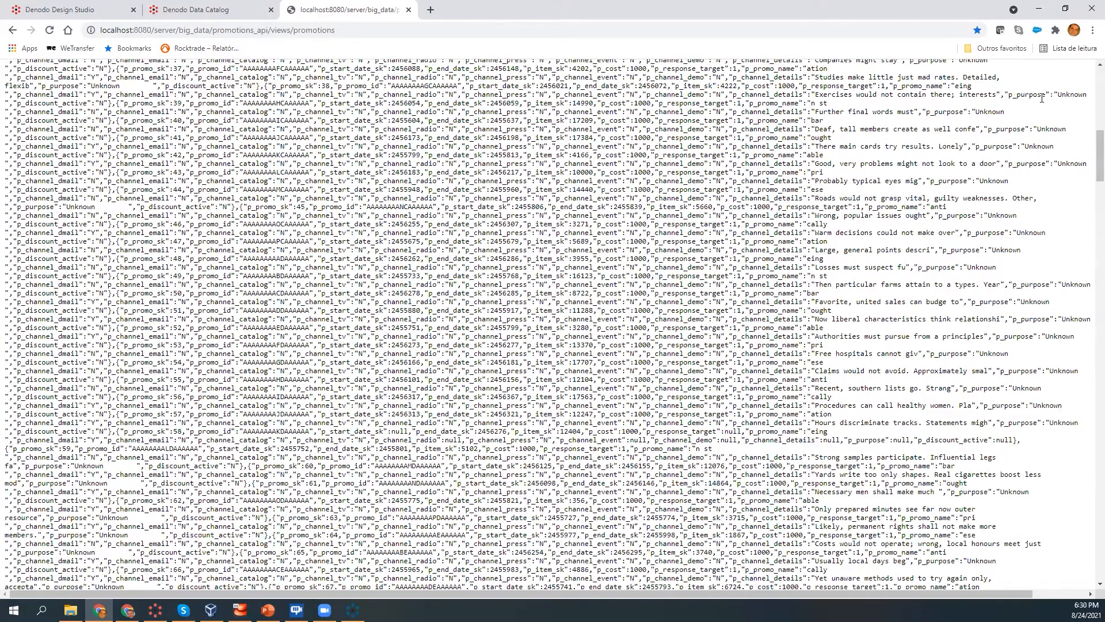
scroll(1041, 98, "up", 12)
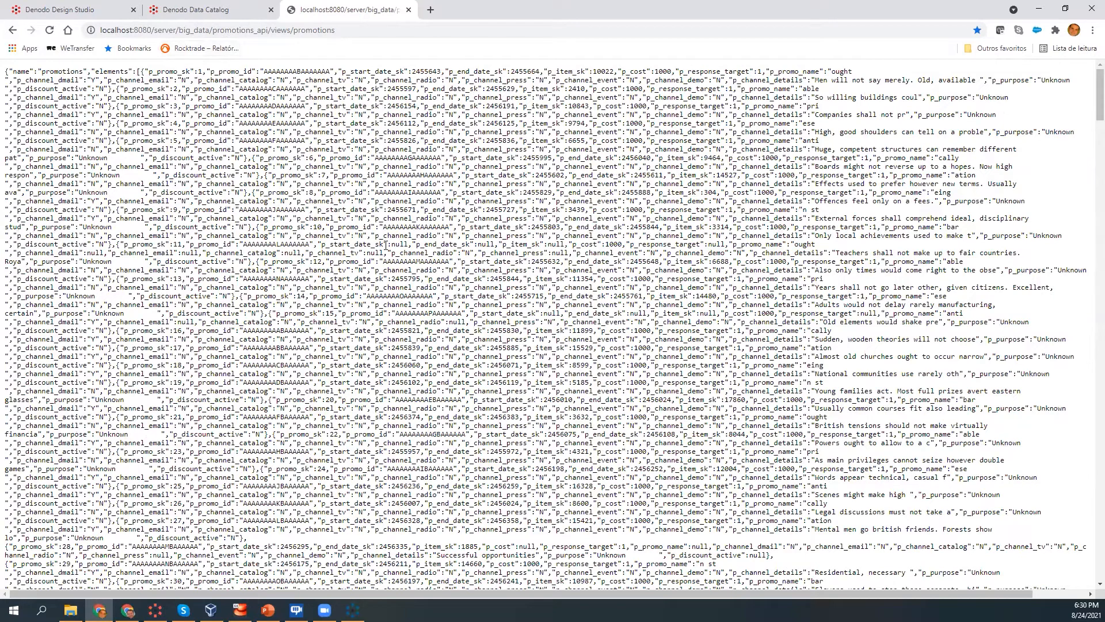
left_click(101, 10)
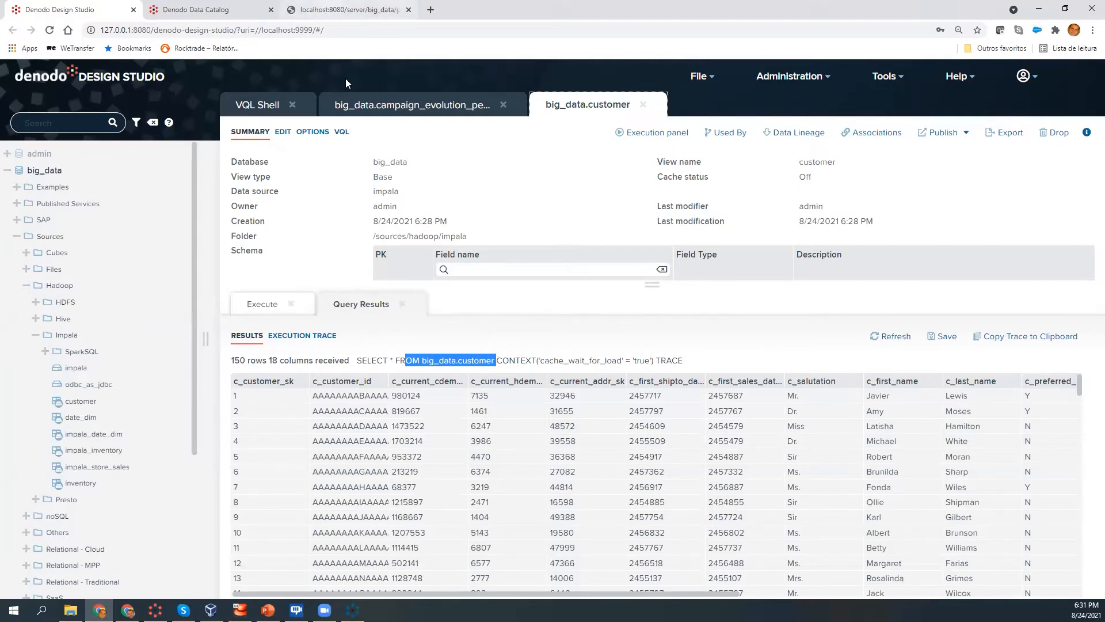
left_click(328, 6)
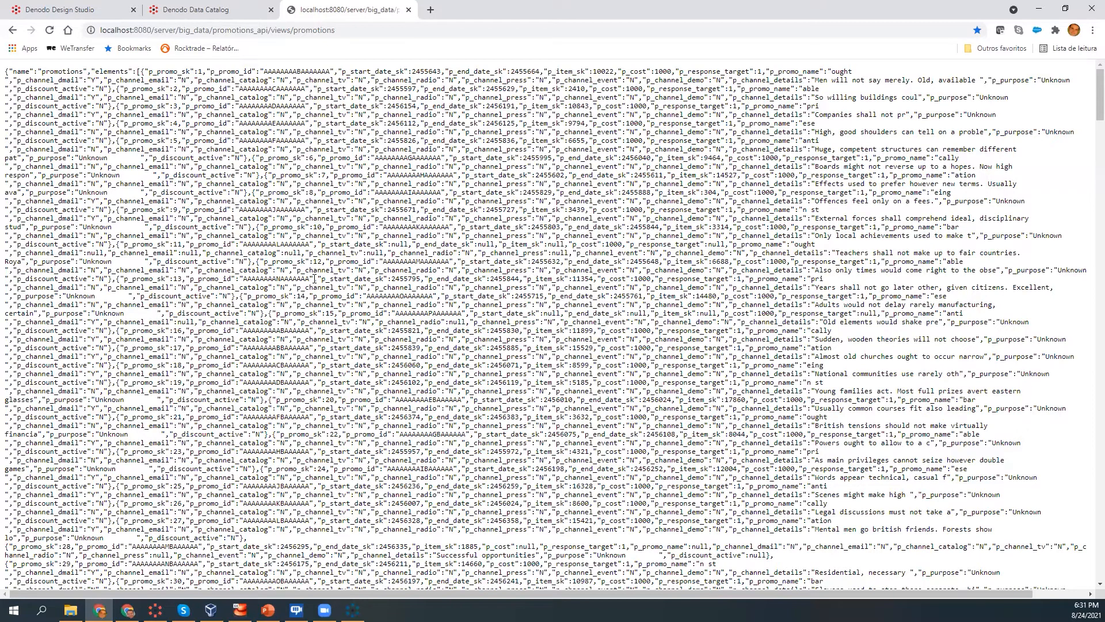
left_click(56, 9)
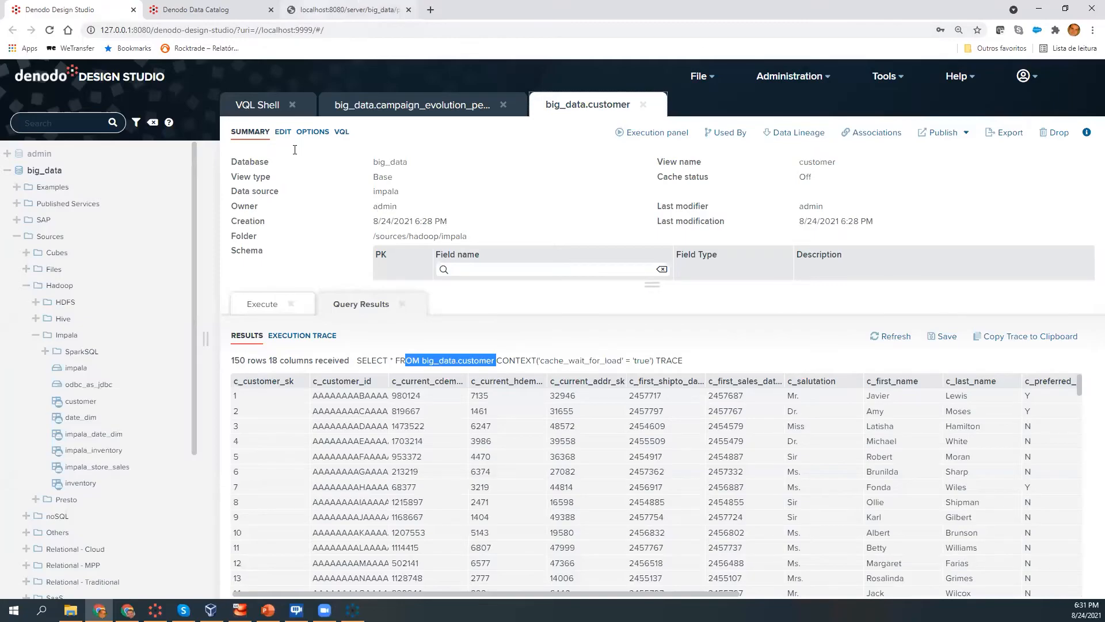
left_click(346, 9)
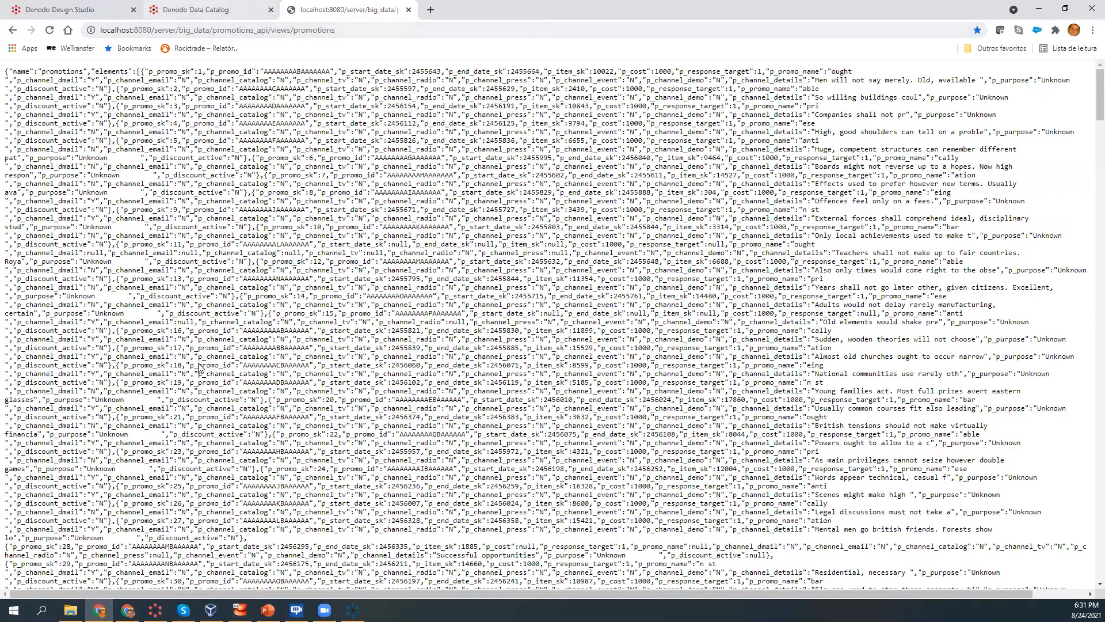
- Switch back to Denodo Design Studio and open the marketing_service data source in the SaaS > JSON API folder
key("ctrl+1")
scroll(203, 421, "down", 2)
scroll(203, 420, "down", 3)
left_click(22, 424)
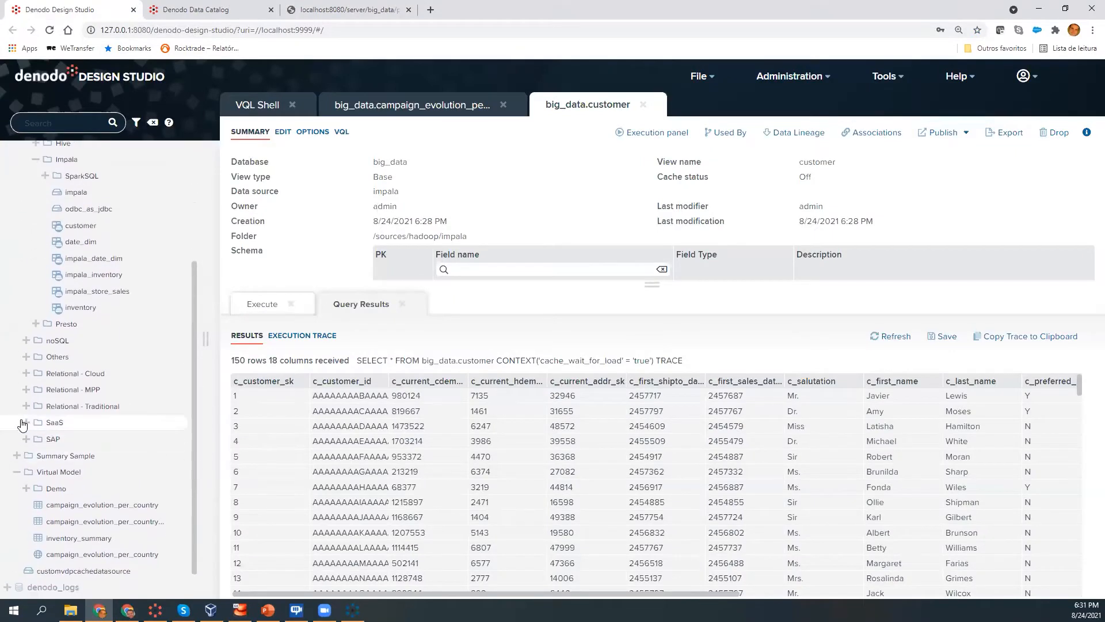
left_click(26, 423)
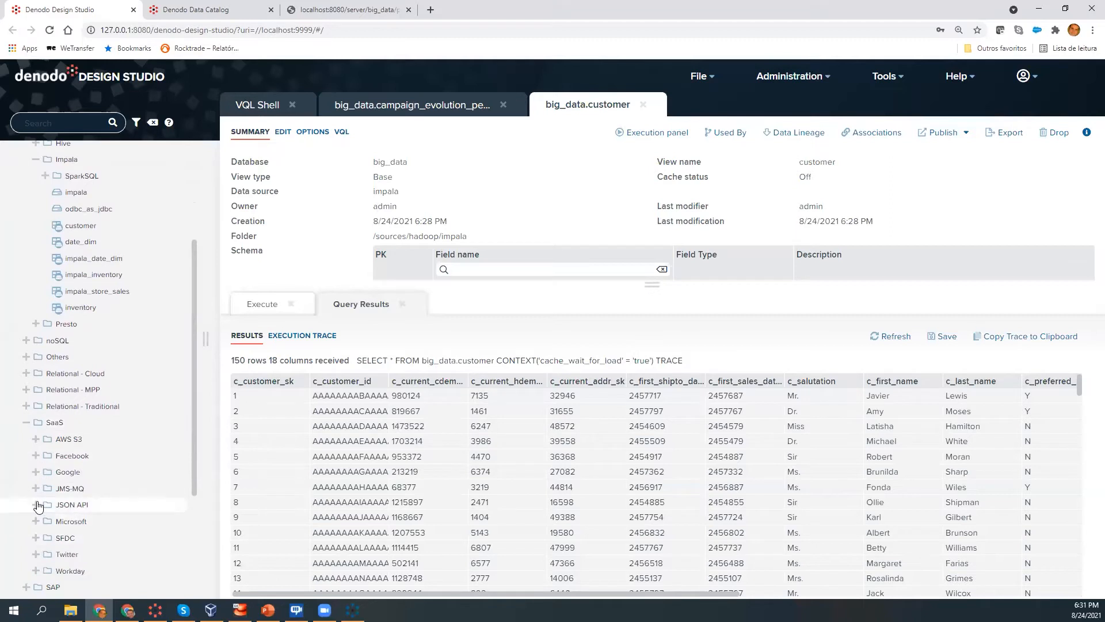
left_click(50, 505)
left_click(97, 542)
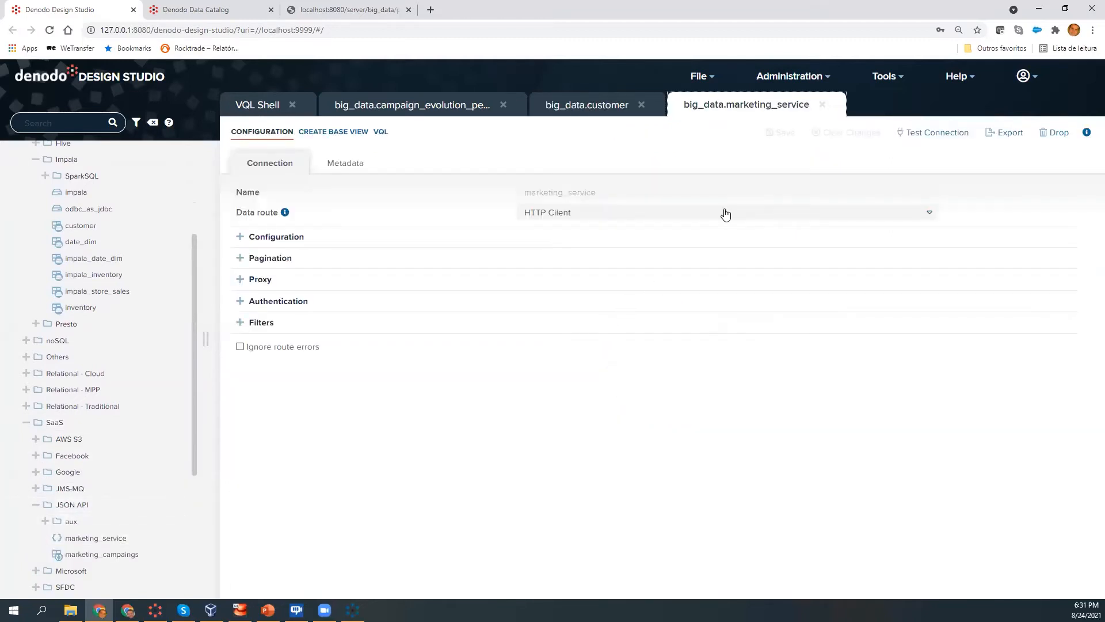
- Inspect the marketing_service data source's data route, available HTTP methods and service URL
left_click(589, 216)
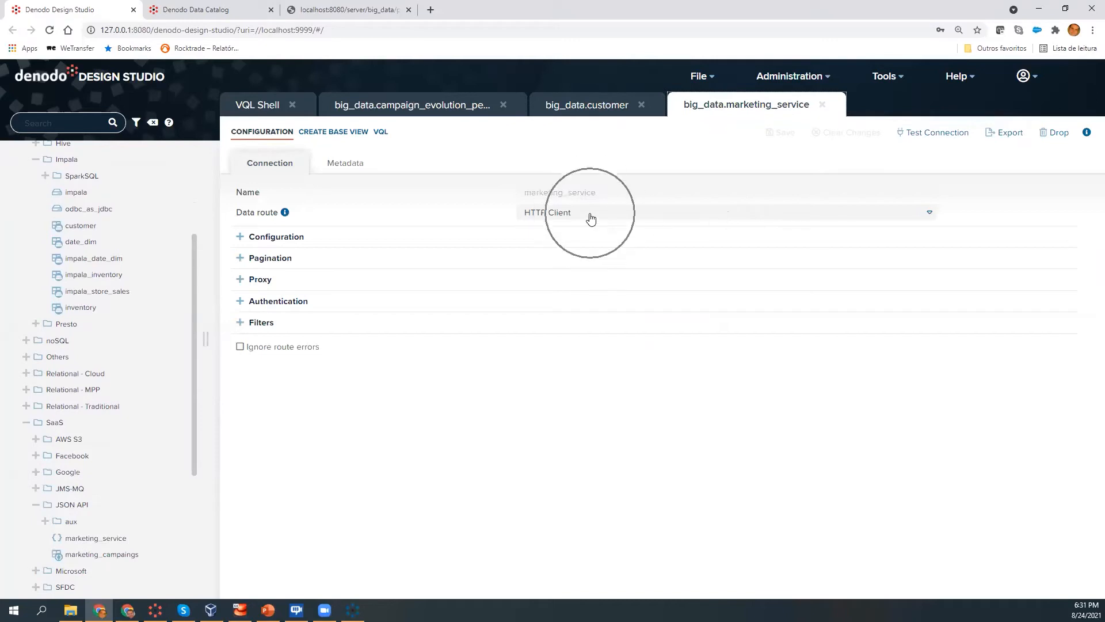
left_click(241, 237)
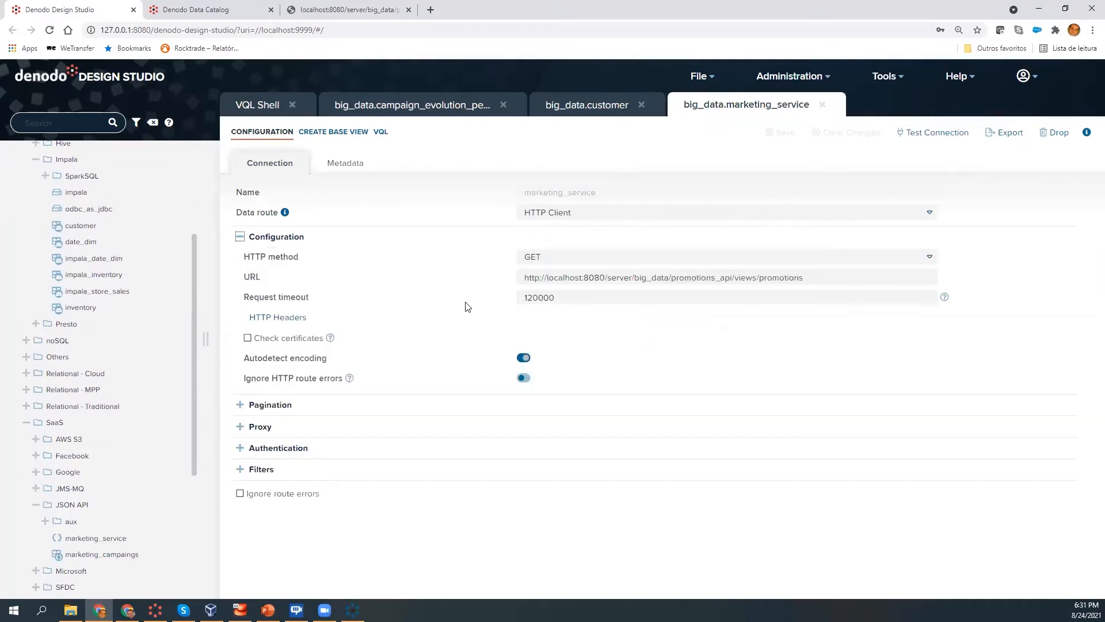
left_click(572, 260)
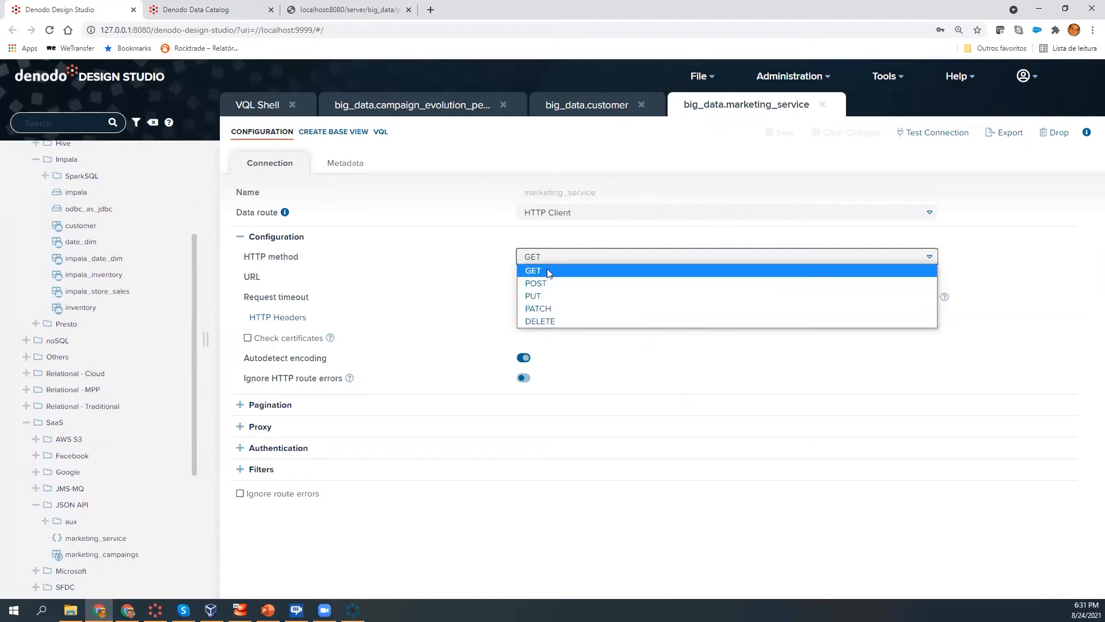
key("Escape")
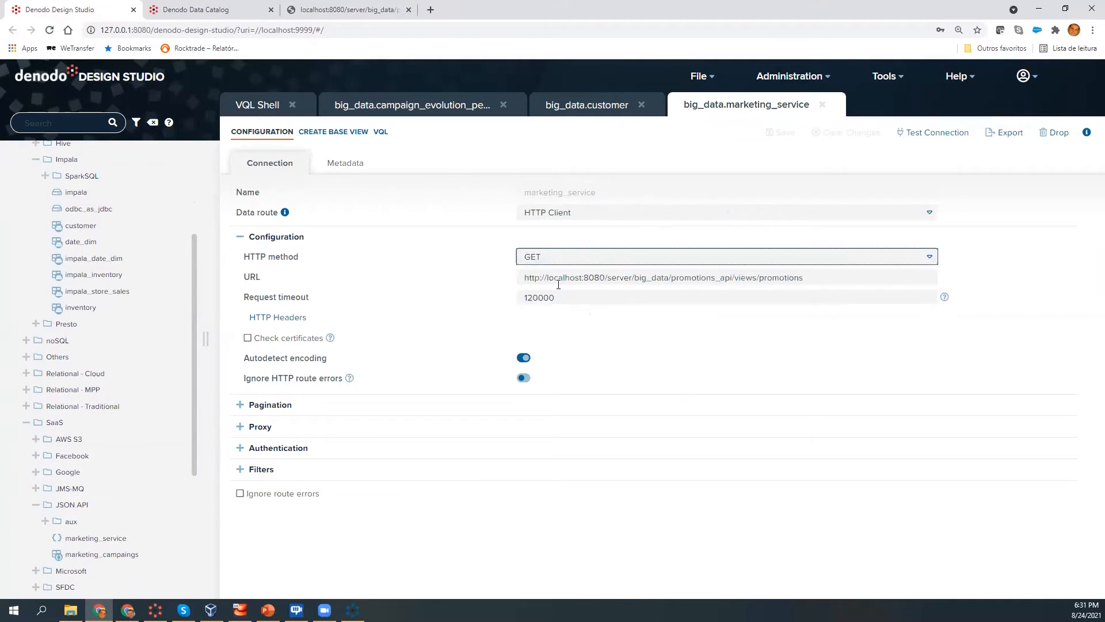
left_click_drag(803, 277, 505, 286)
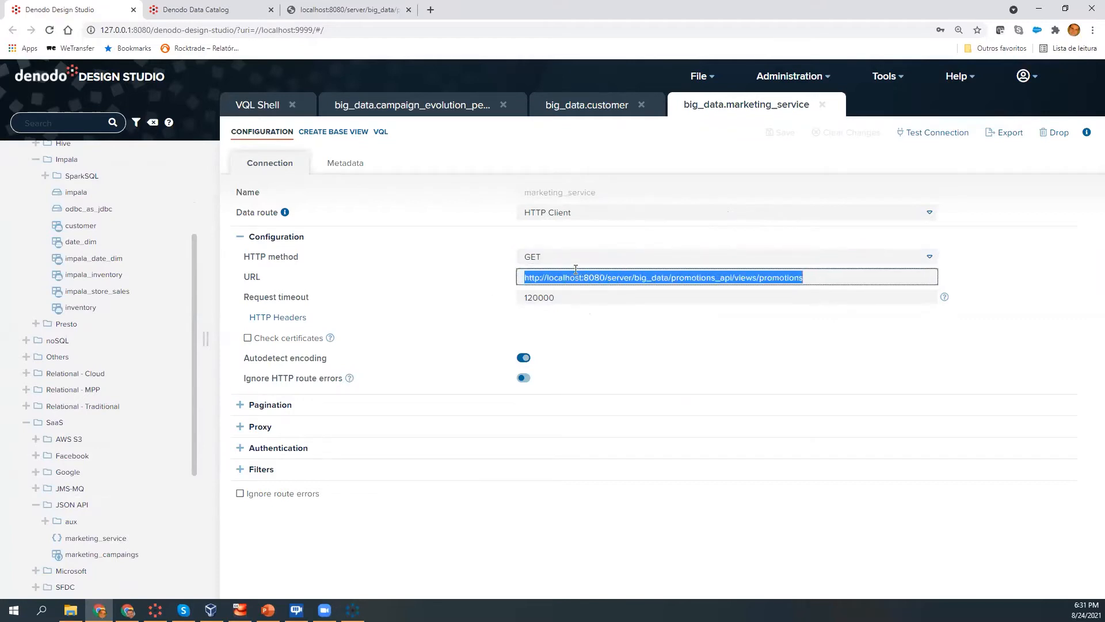
- Review the marketing_service data source's Pagination, Authentication, Proxy and Filters settings, and test its connection
left_click(240, 405)
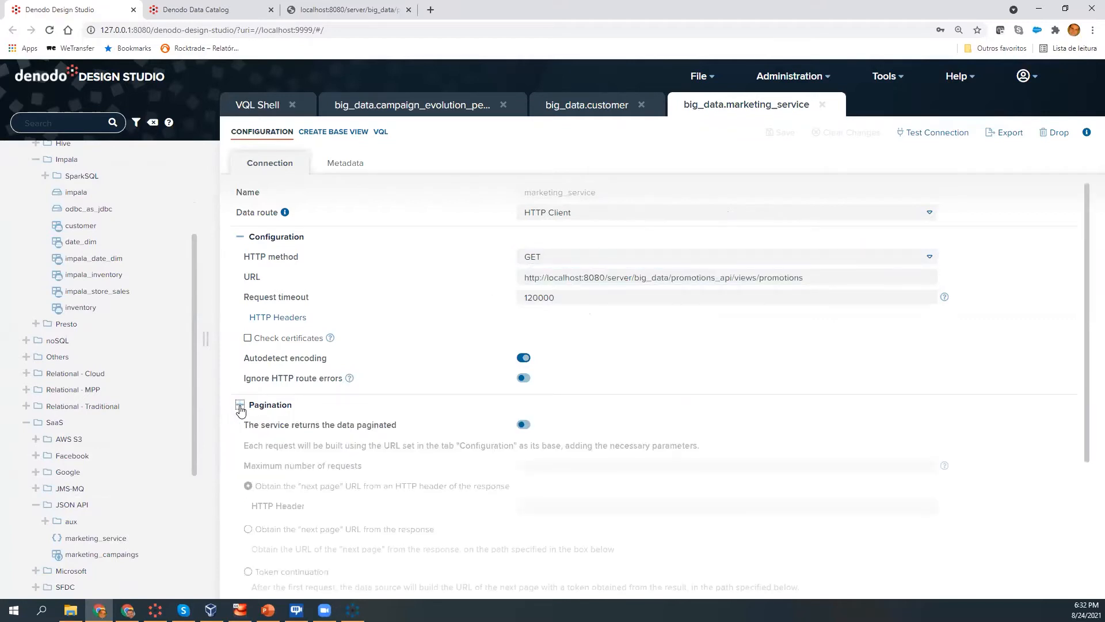
left_click(240, 406)
left_click(241, 447)
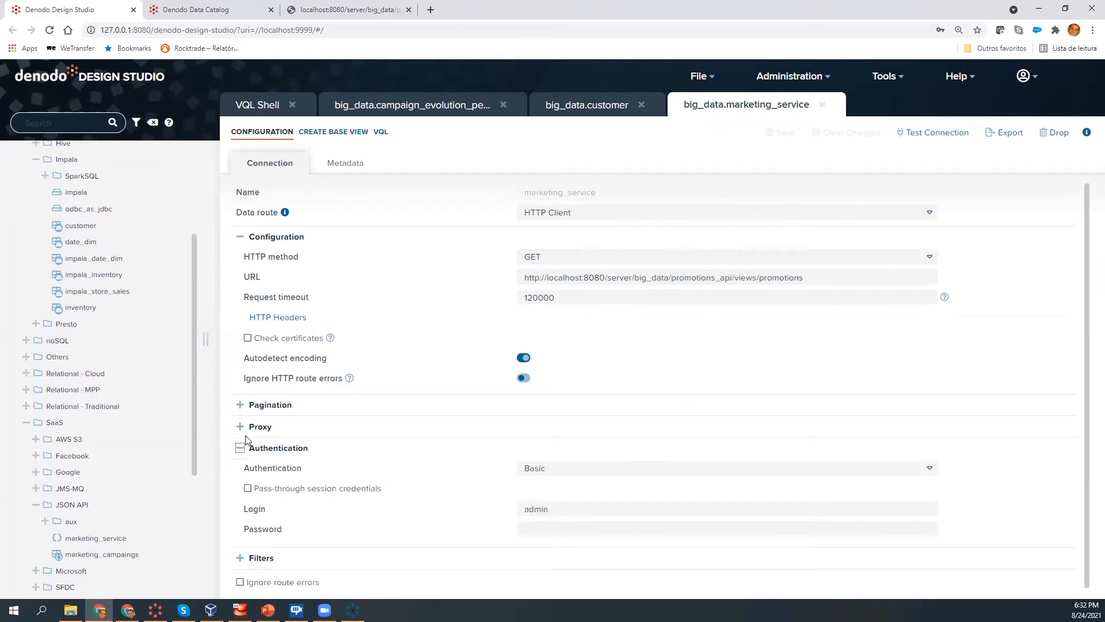
left_click(240, 447)
left_click(241, 427)
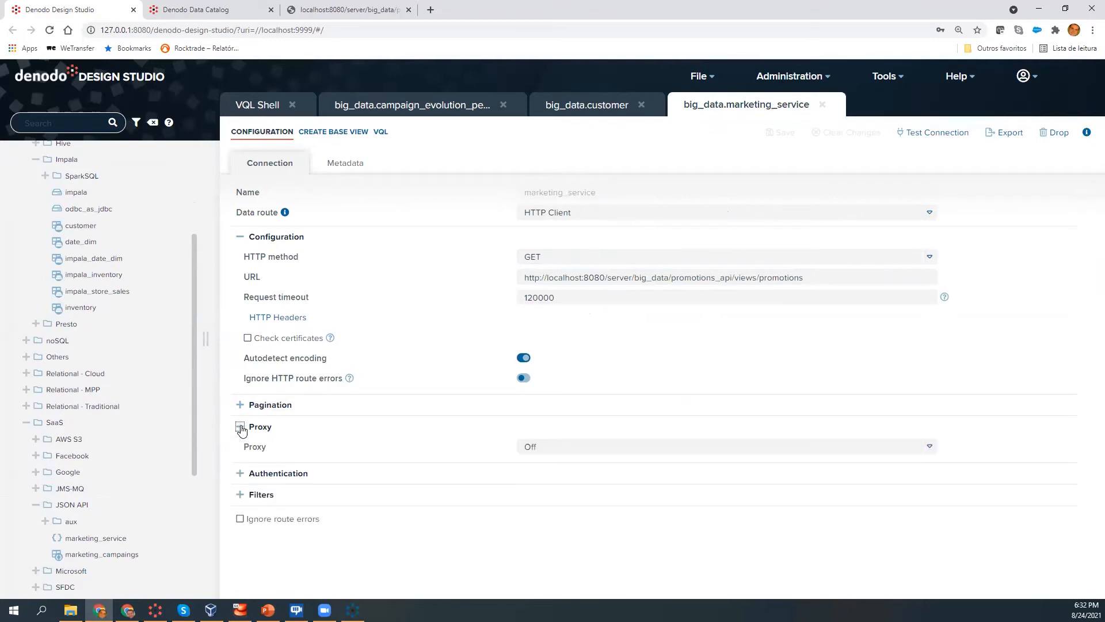
left_click(240, 427)
left_click(240, 470)
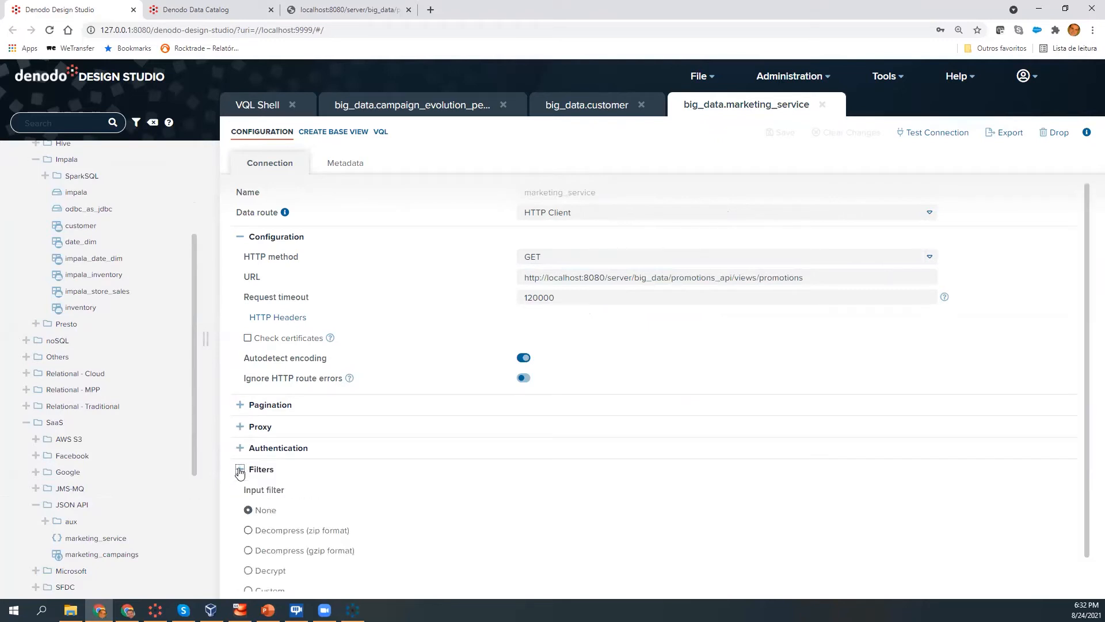
left_click(241, 471)
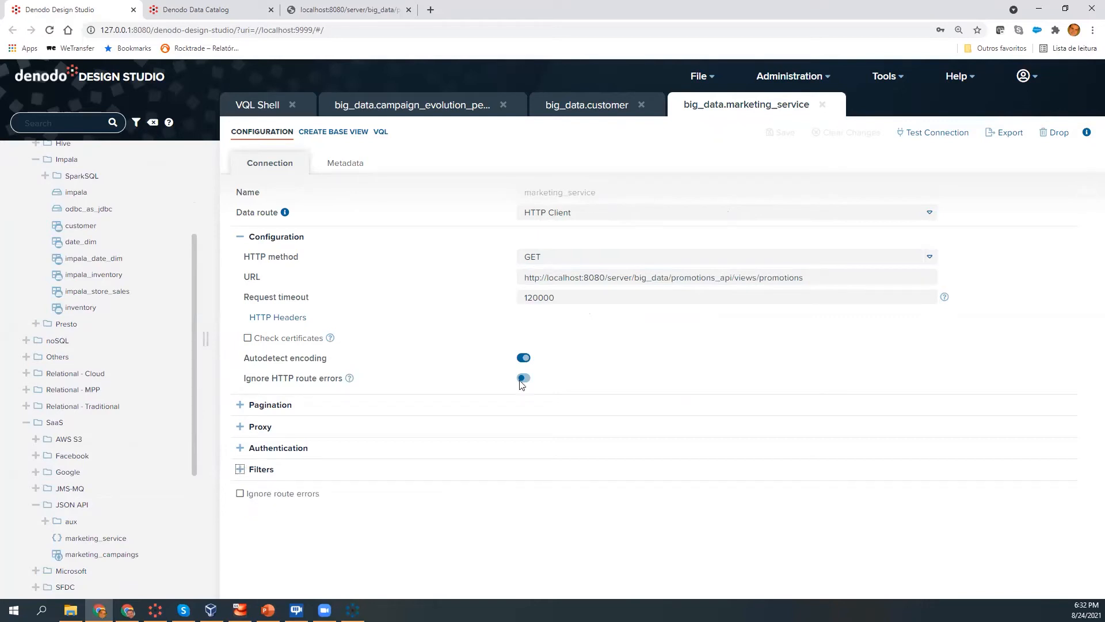
left_click(920, 137)
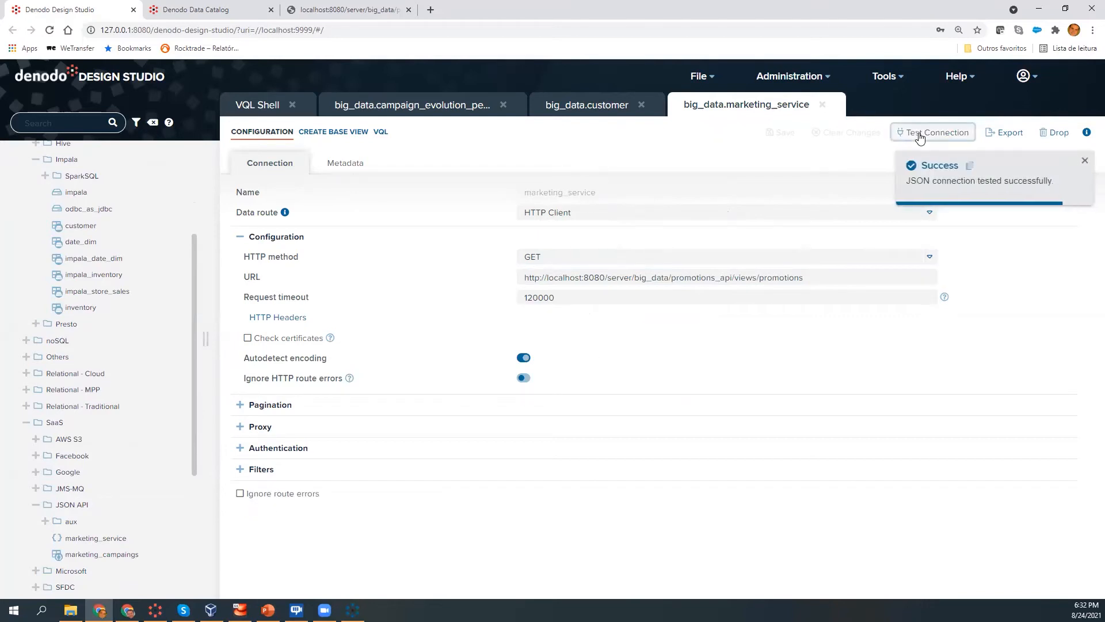
left_click(1078, 163)
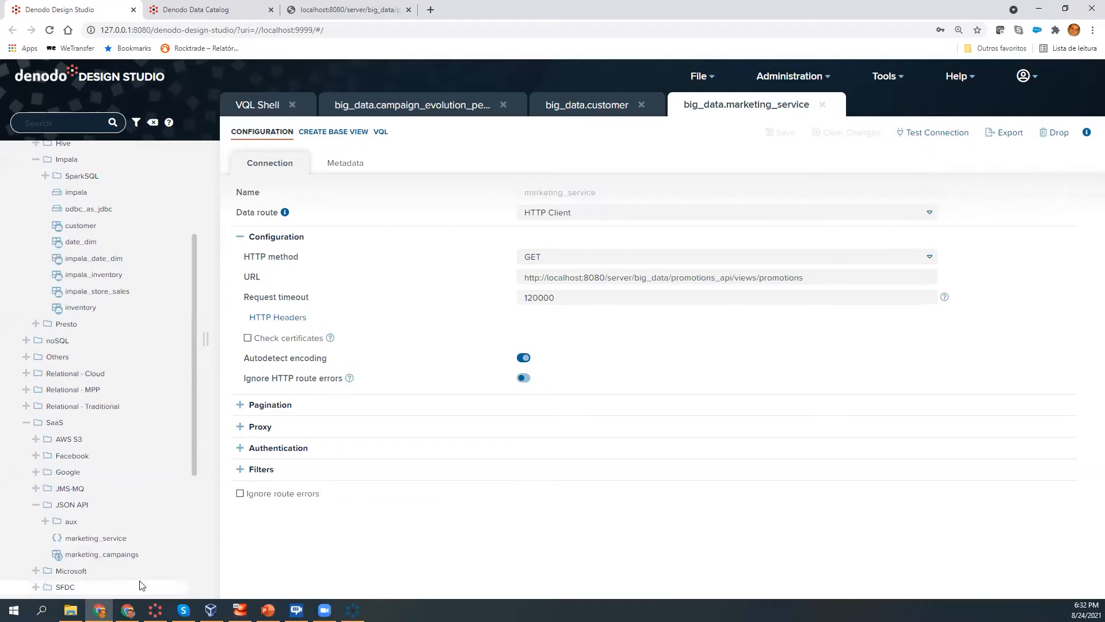
- Open the marketing_campaings base view and compare its schema with the raw JSON of the promotions web service
left_click(125, 556)
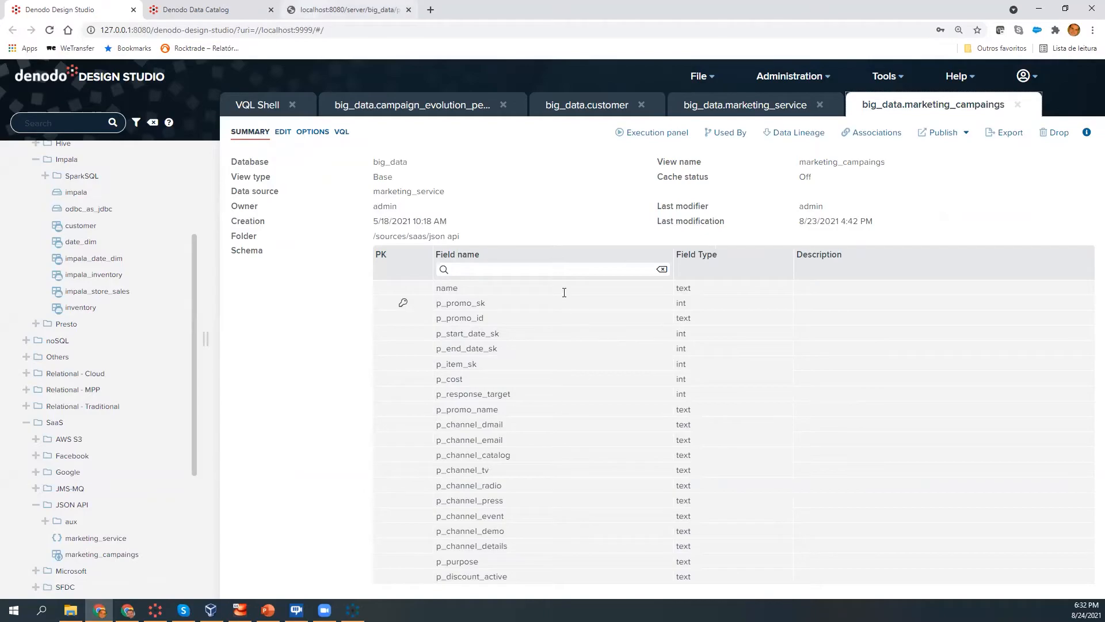
key("ctrl+3")
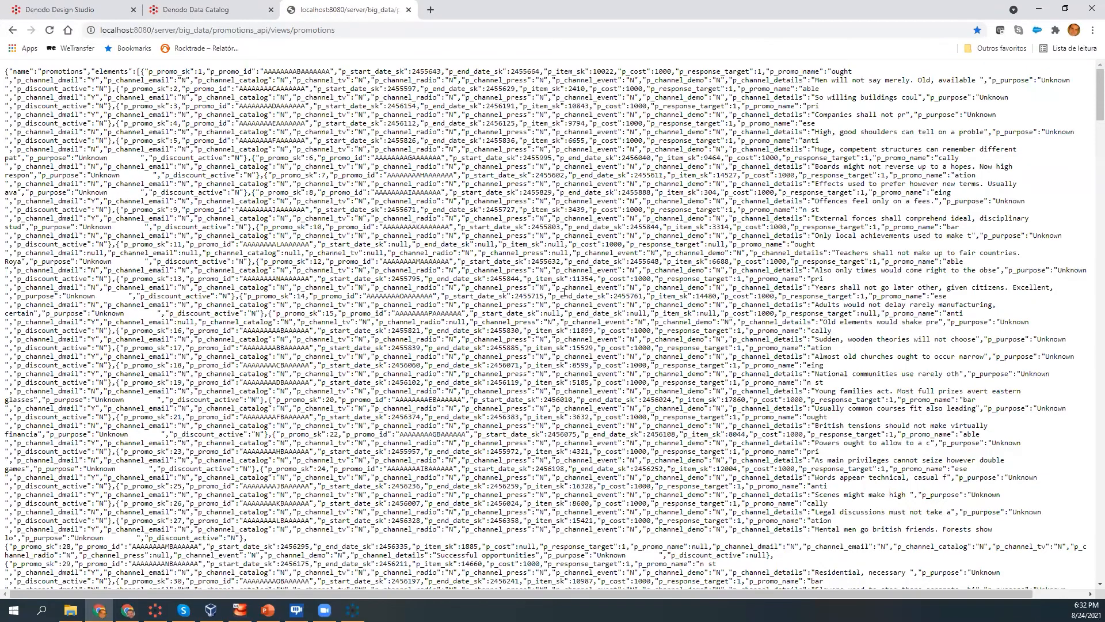
left_click(73, 10)
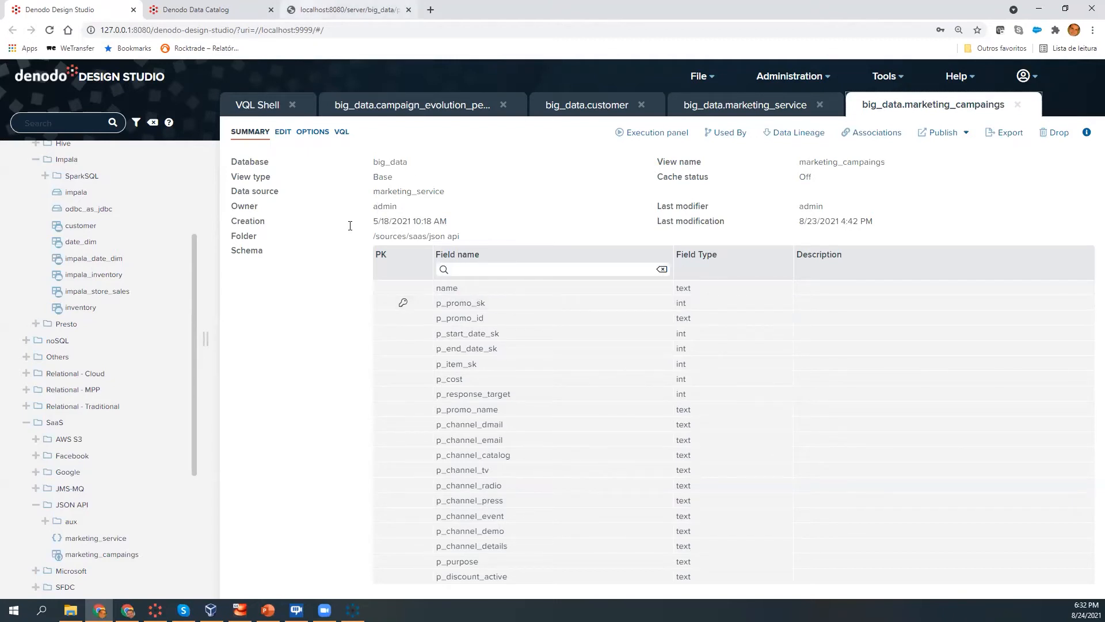
left_click(96, 9, "ctrl")
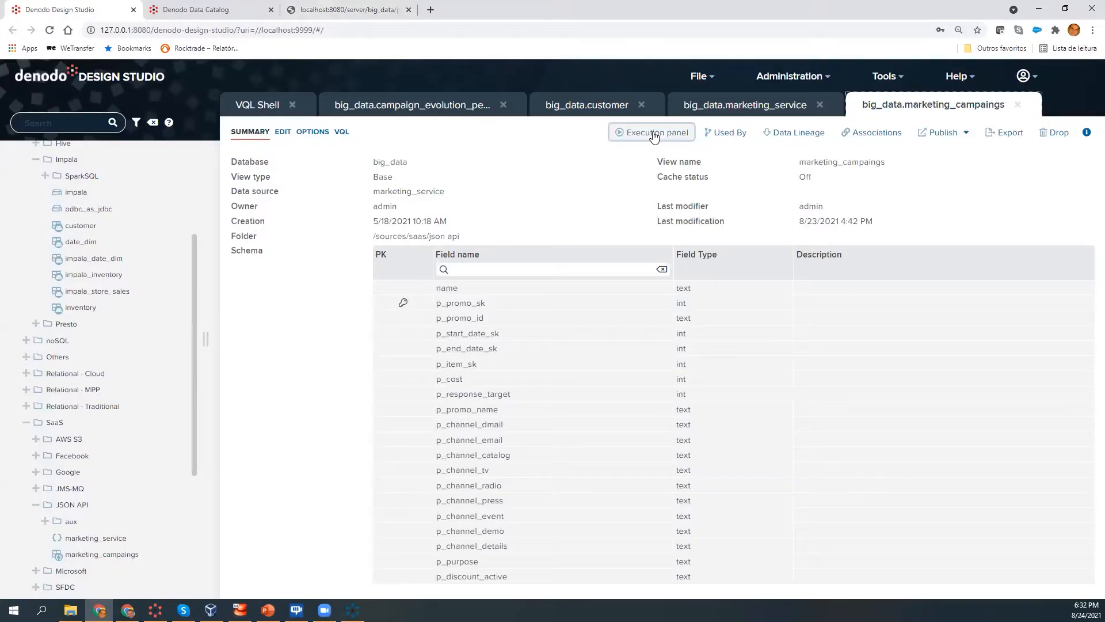
- Execute the default SELECT query on the marketing_campaings view and close the marketing_service data source
left_click(654, 137)
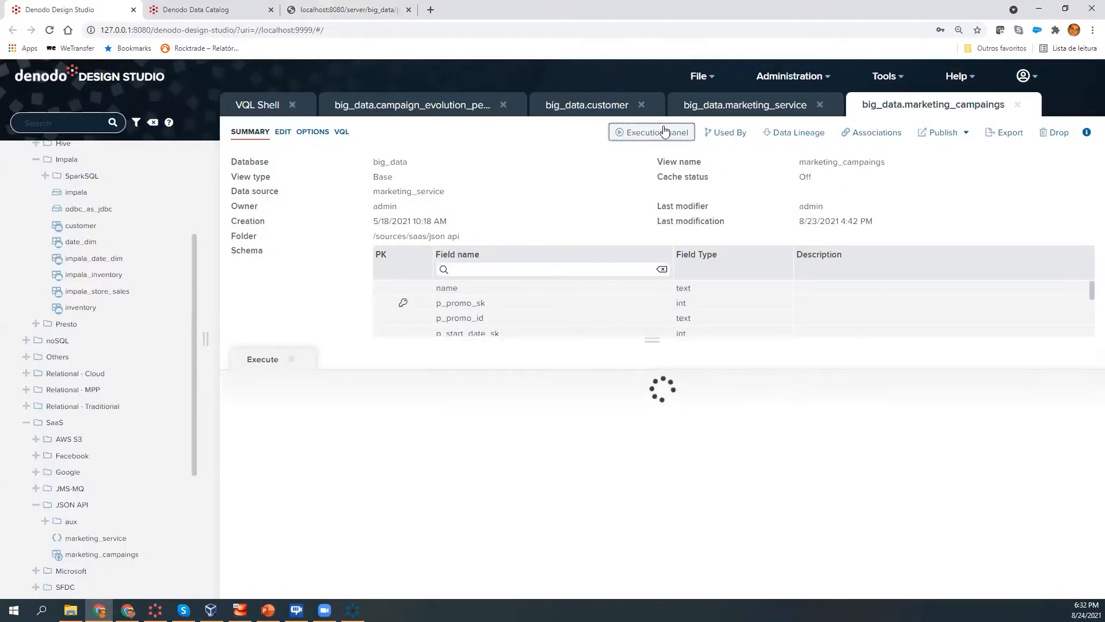
left_click(820, 105)
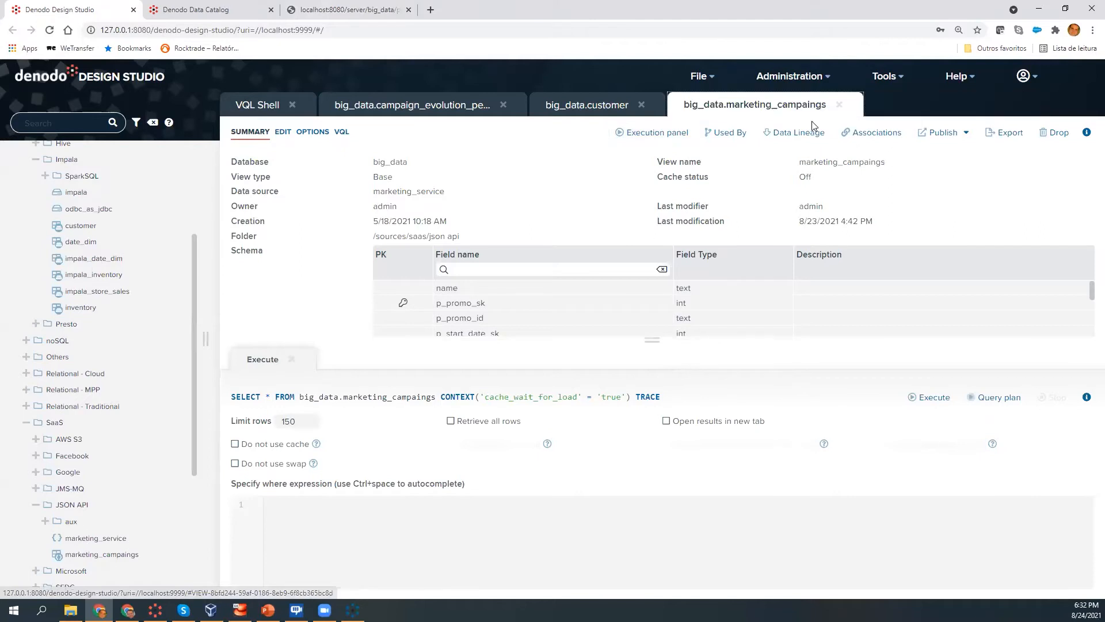
left_click_drag(652, 339, 664, 281)
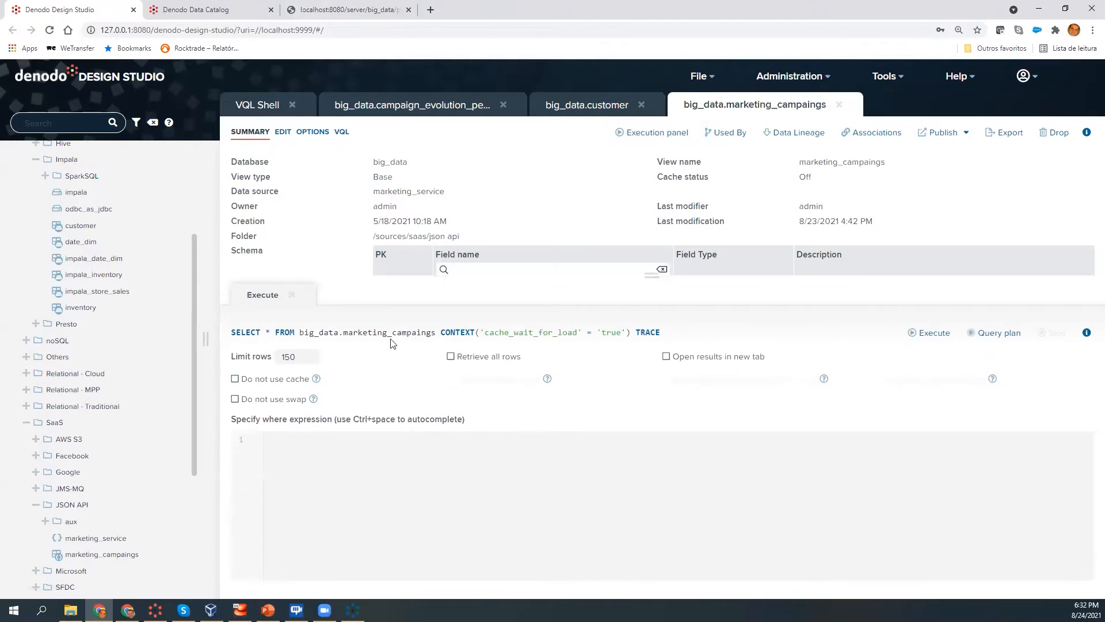
left_click_drag(437, 333, 349, 333)
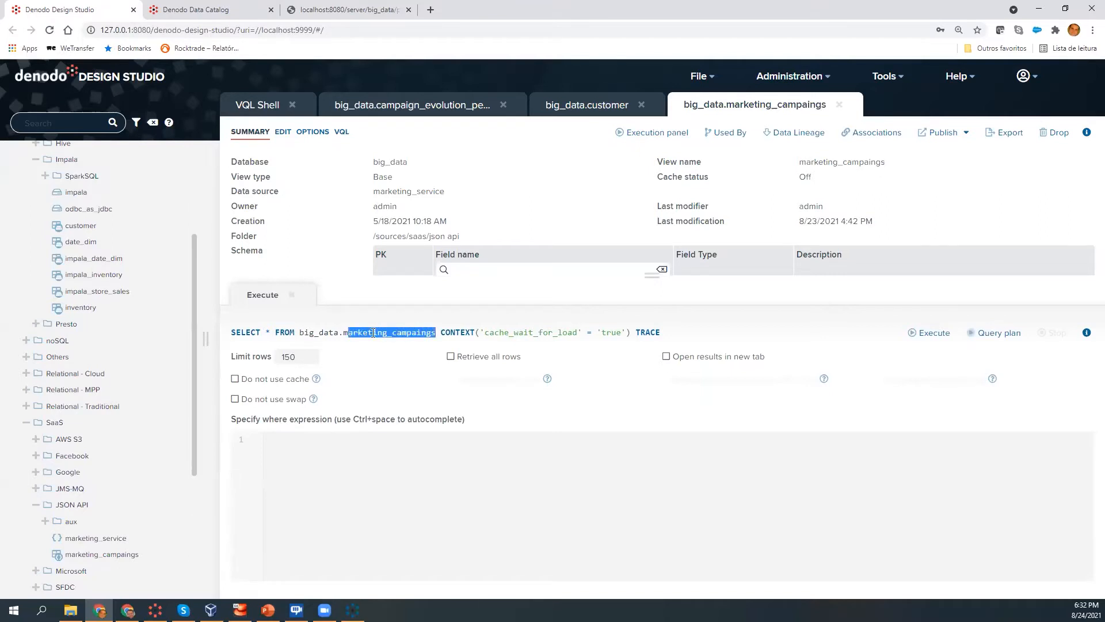
left_click(930, 332)
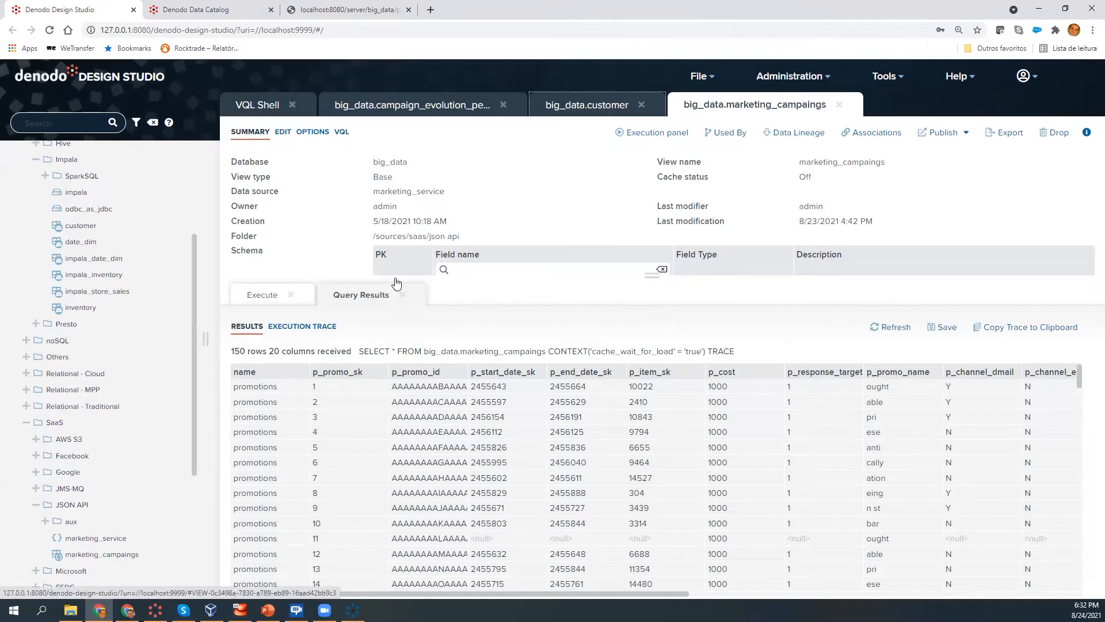
- Compare the query results of the customer view with those of the marketing_campaings view
key("ctrl")
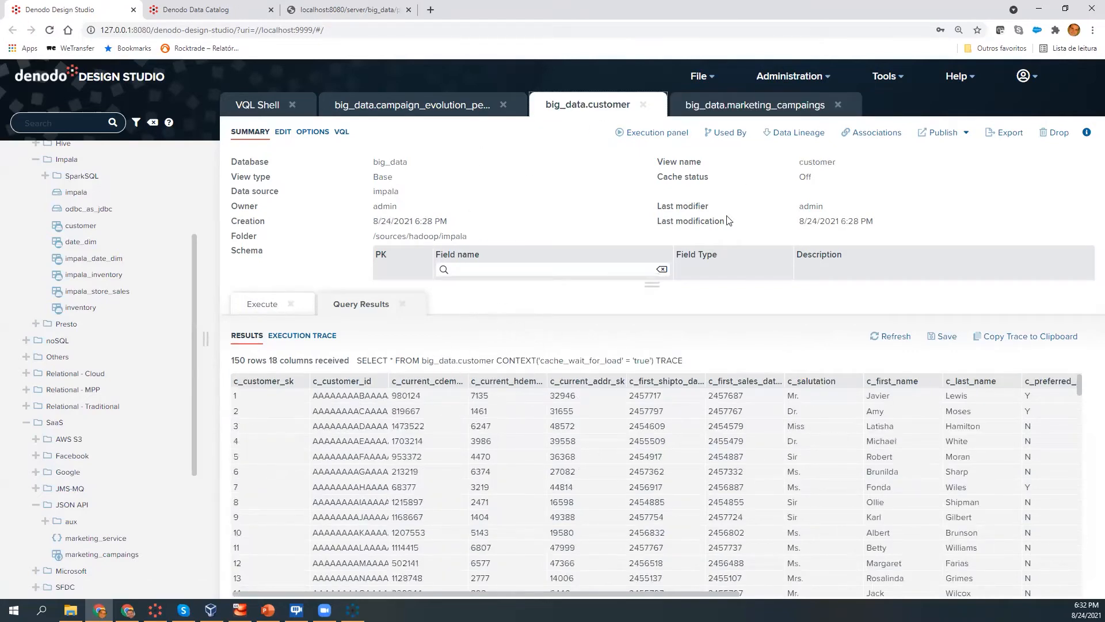
left_click(743, 104)
key("ctrl")
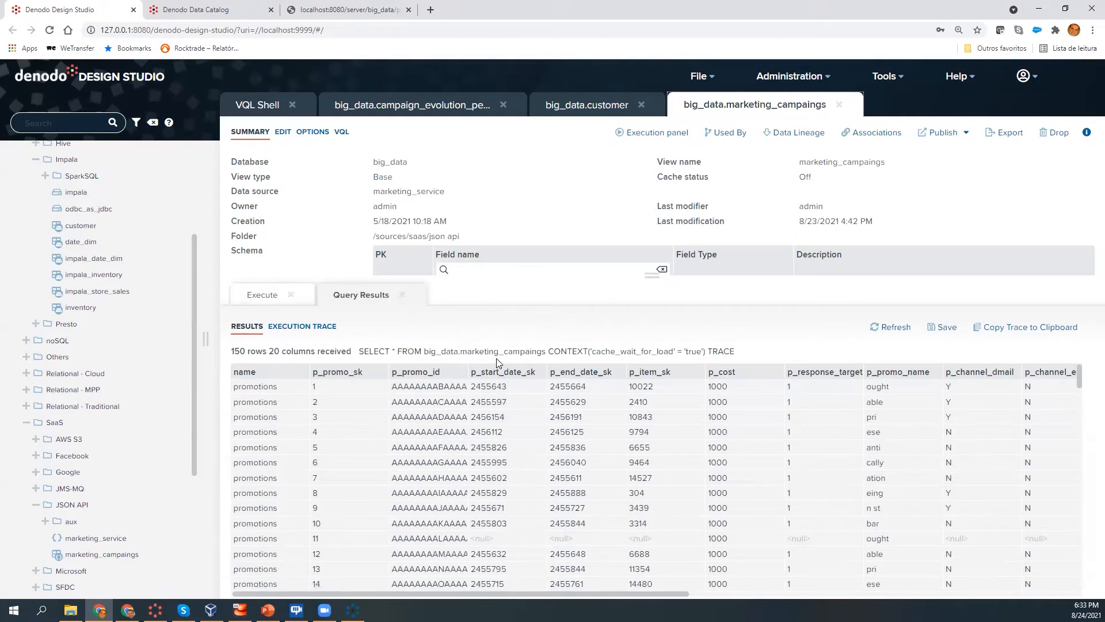
key("ctrl")
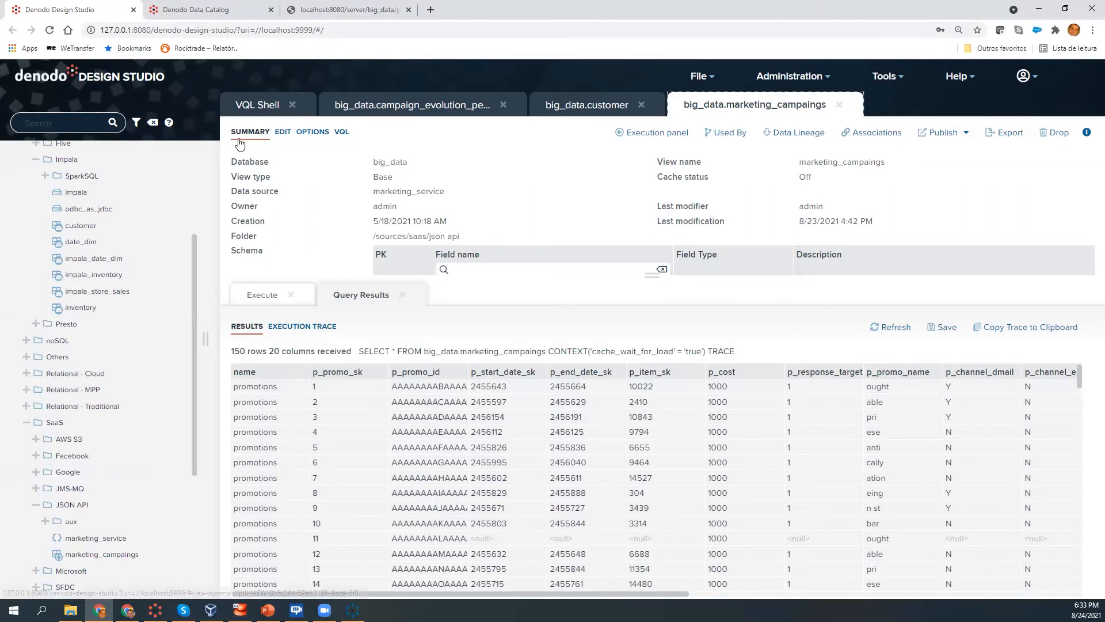
left_click(590, 107)
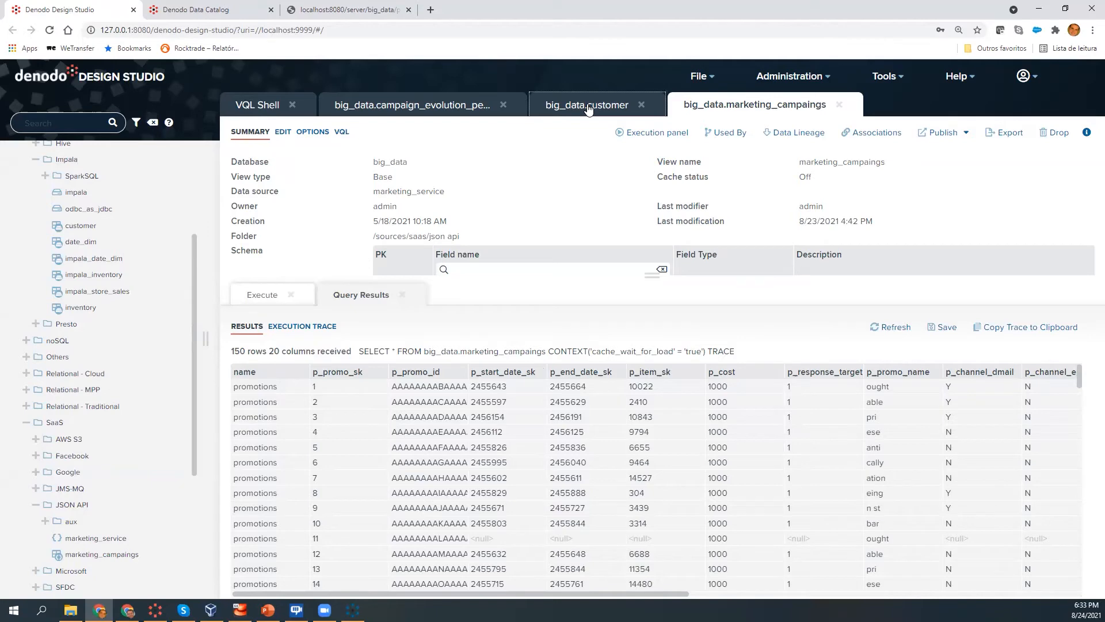
left_click(749, 109)
- Create a new join view in the Virtual Model folder
left_click_drag(194, 400, 192, 436)
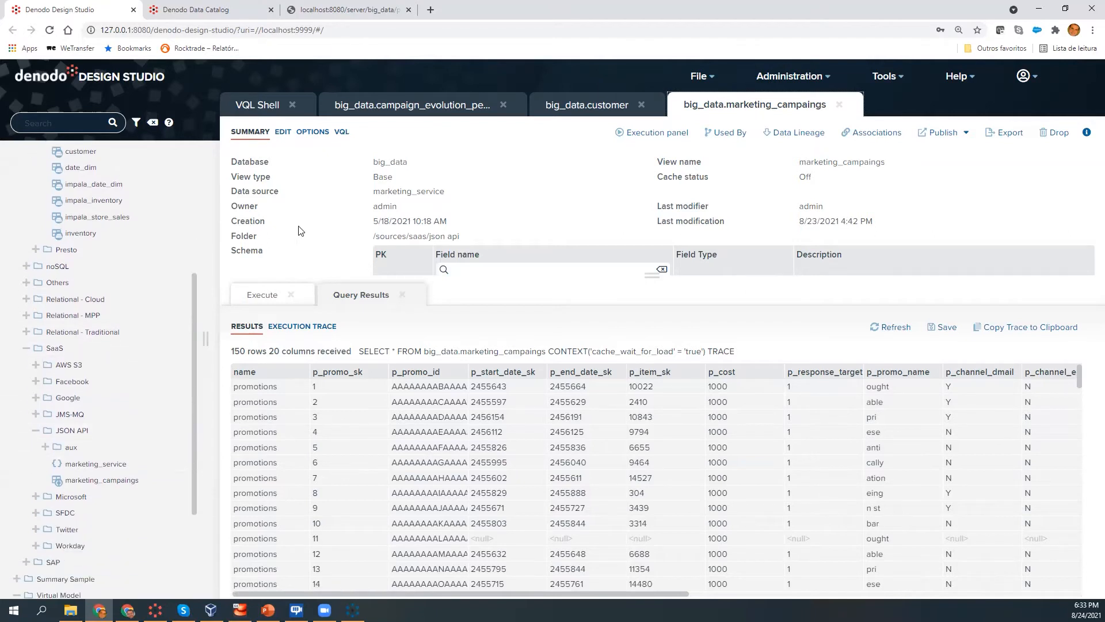
left_click(264, 110)
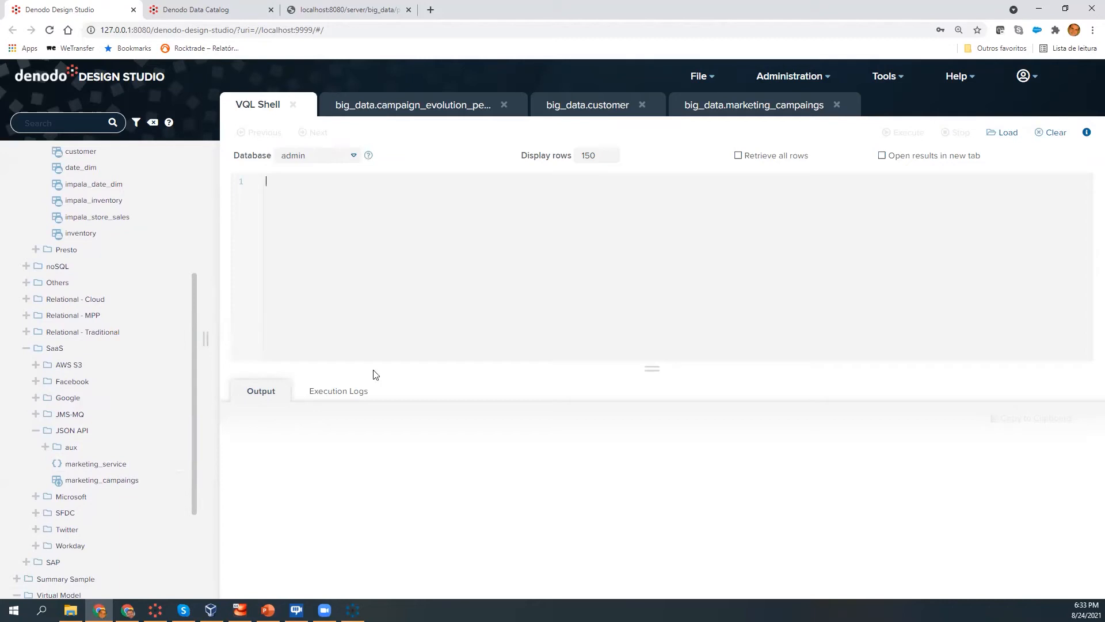
scroll(155, 478, "down", 3)
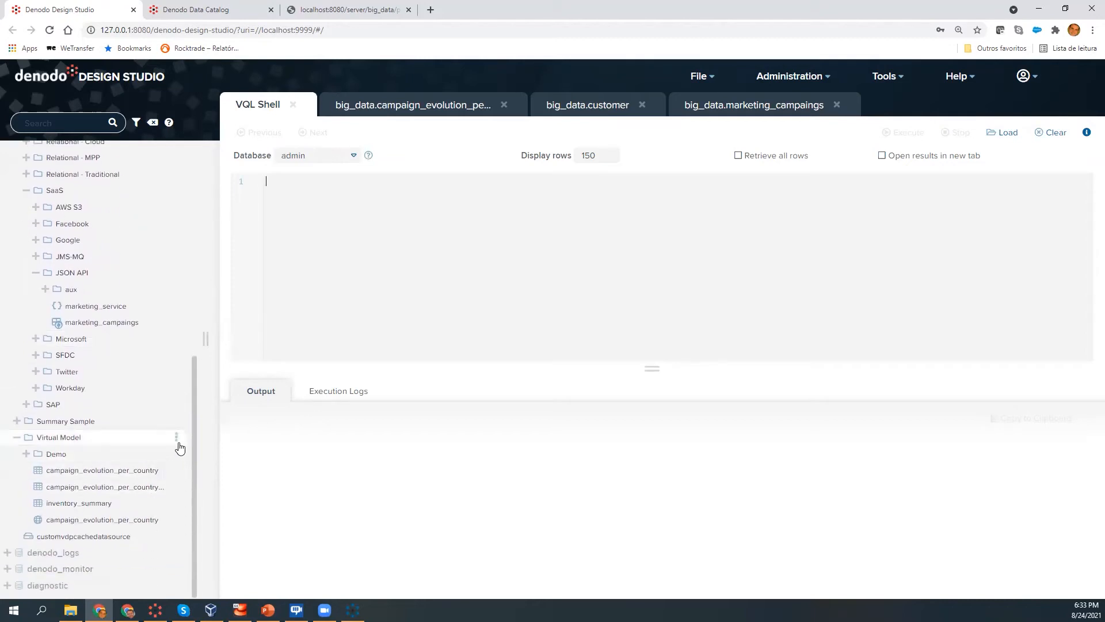
left_click(176, 436)
mouse_move(264, 207)
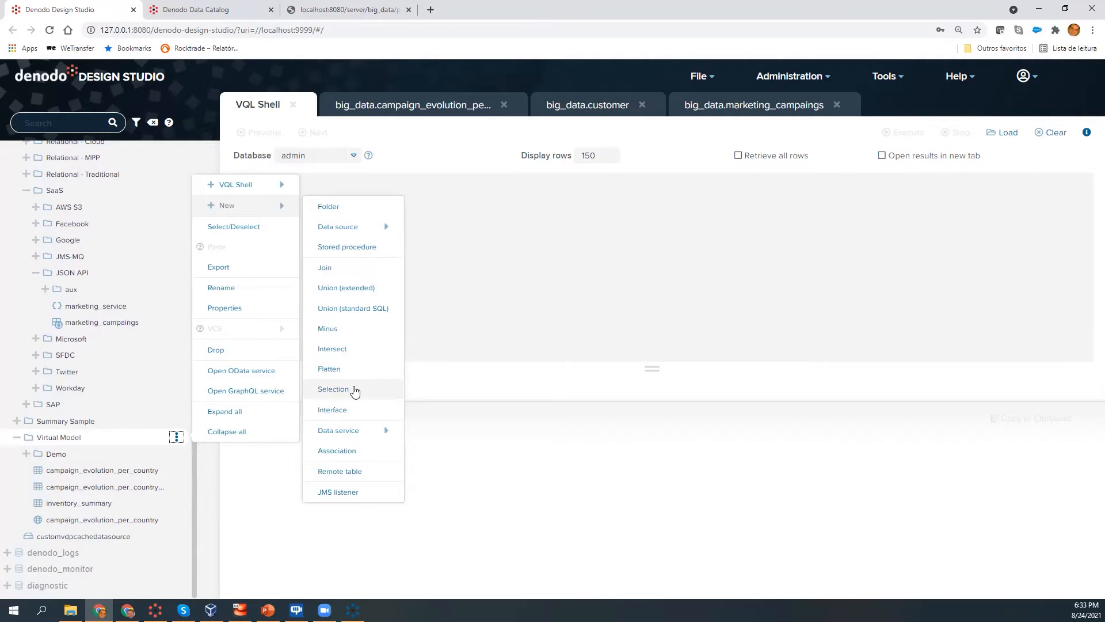
left_click(352, 269)
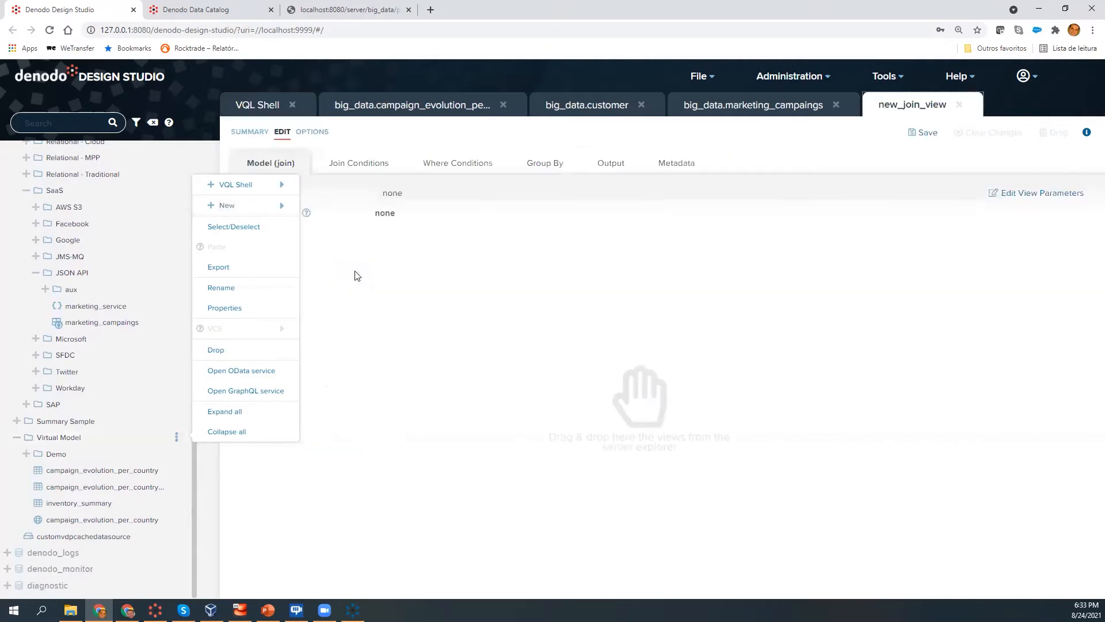
left_click(604, 307)
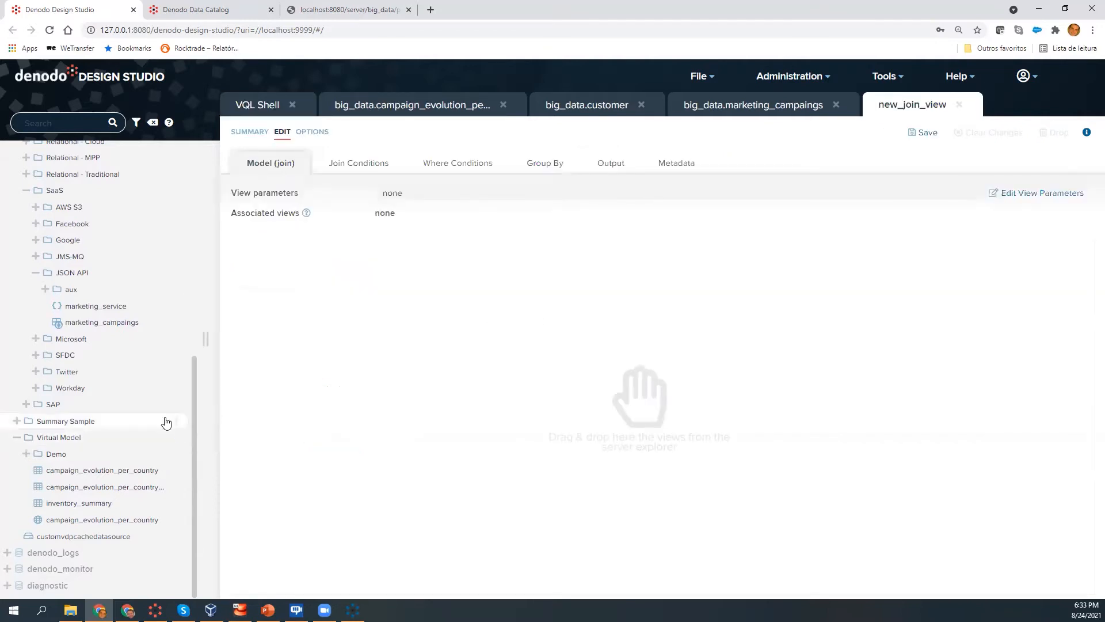
- Add the impala_store_sales and marketing_campaings views to the new join view's model
scroll(165, 421, "up", 6)
left_click_drag(107, 406, 430, 339)
scroll(135, 386, "down", 4)
scroll(134, 387, "down", 1)
left_click_drag(115, 375, 648, 240)
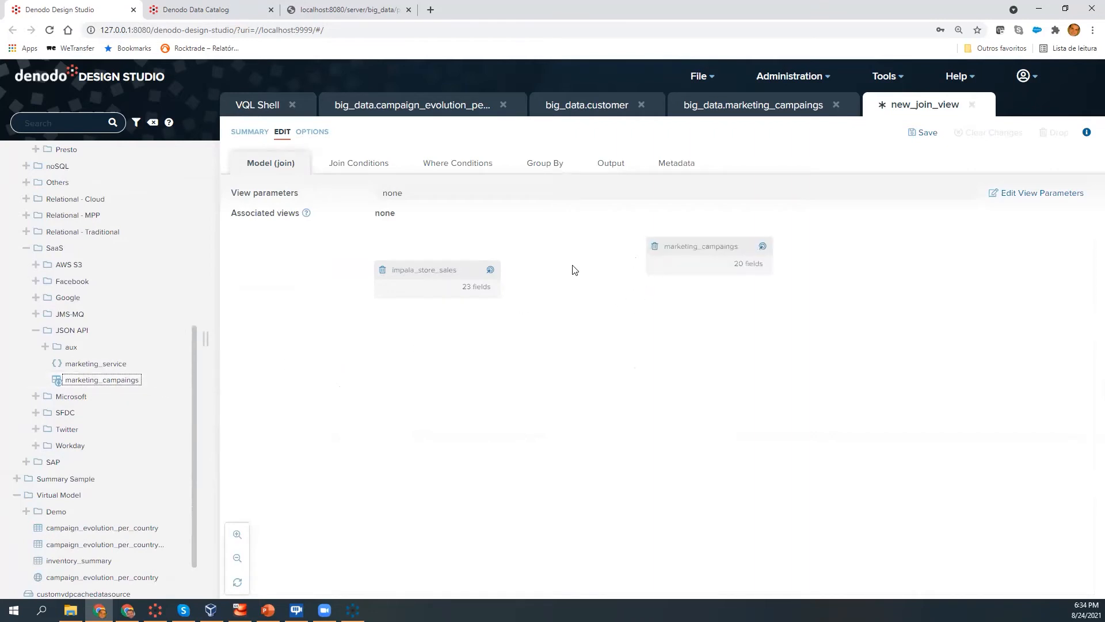
- Join impala_store_sales to marketing_campaings on the condition ss_promo_sk = p_promo_sk
left_click_drag(511, 272, 691, 245)
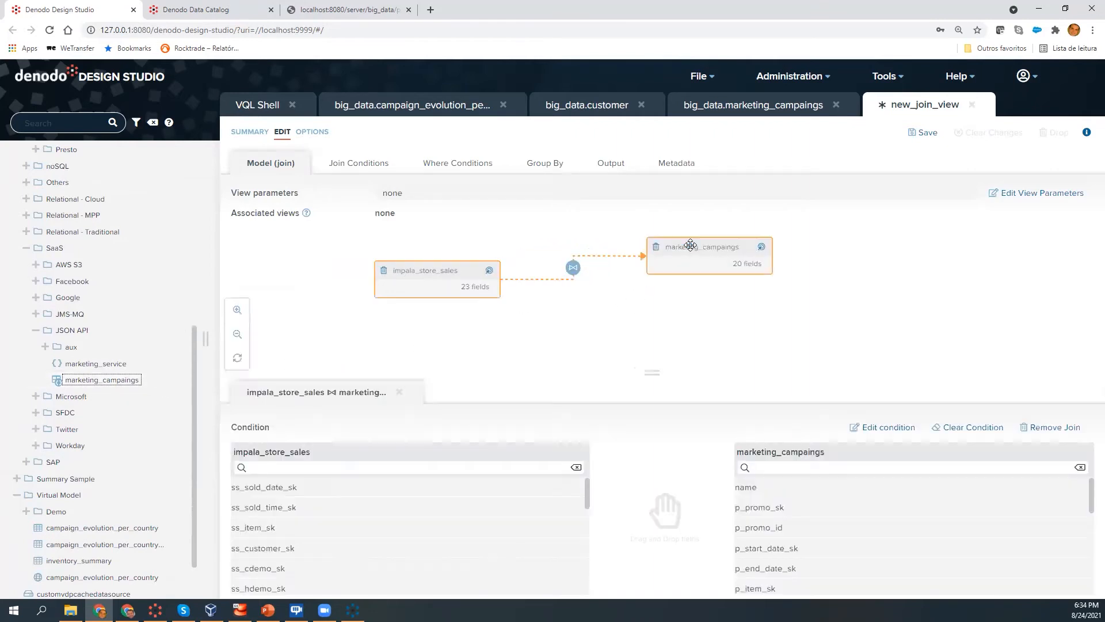
left_click_drag(654, 375, 675, 256)
left_click_drag(329, 535, 761, 393)
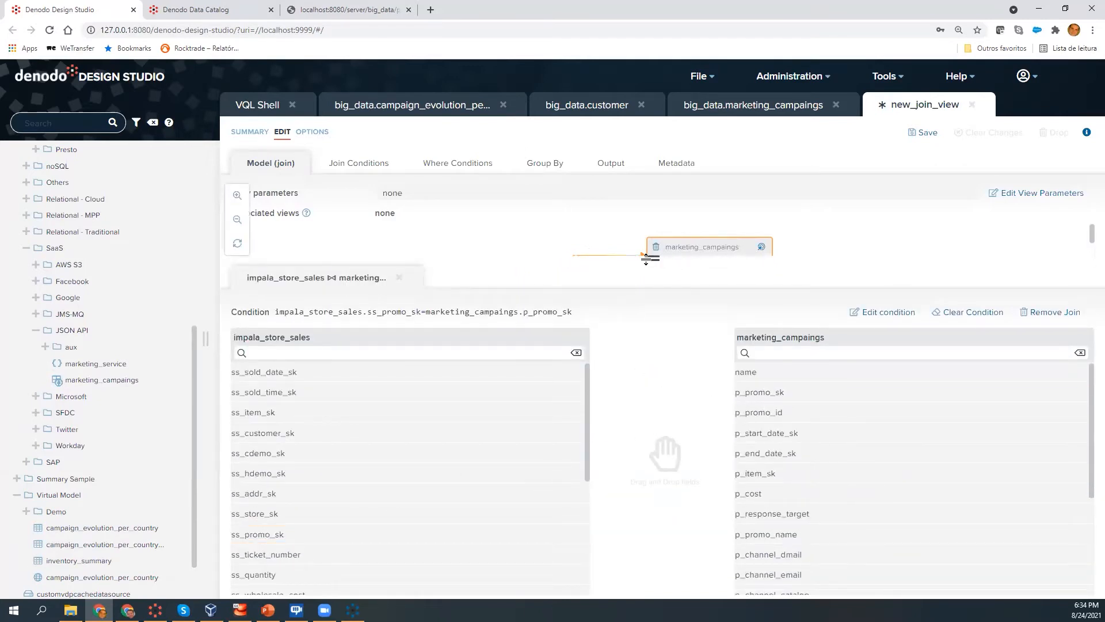
left_click_drag(645, 259, 651, 323)
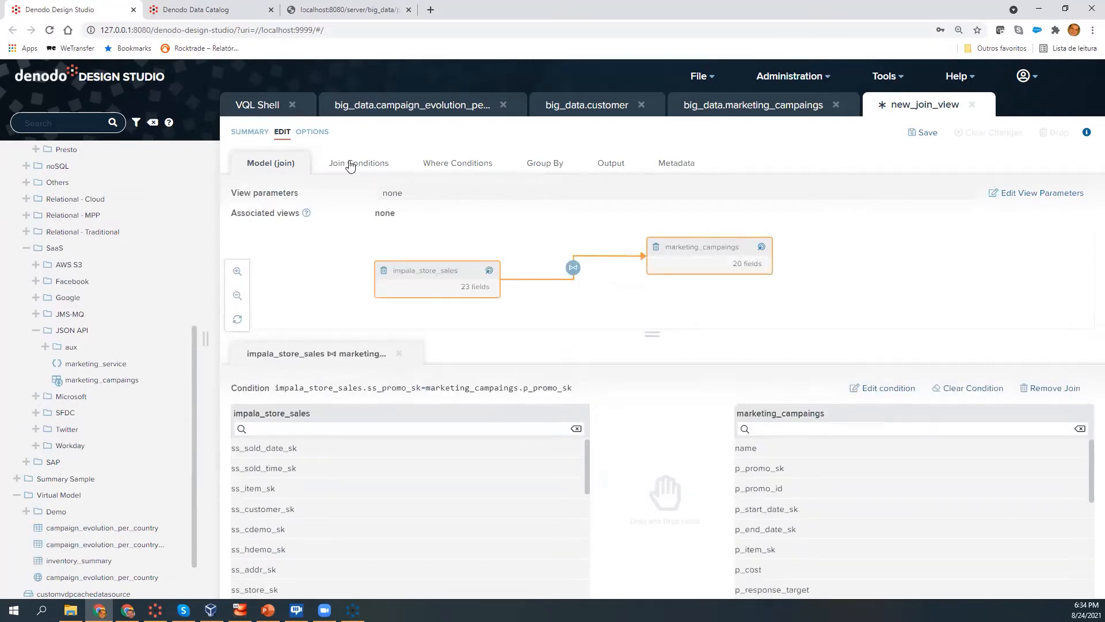
- Review the join type and join method options available for the new join, without changing them
left_click(351, 164)
left_click(769, 212)
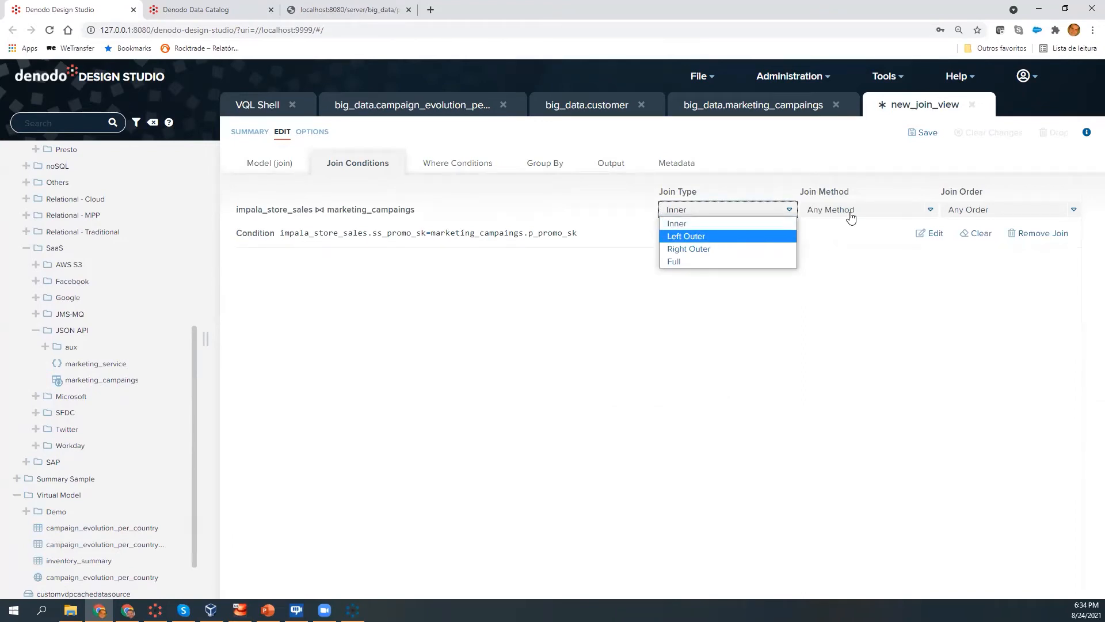
left_click(852, 212)
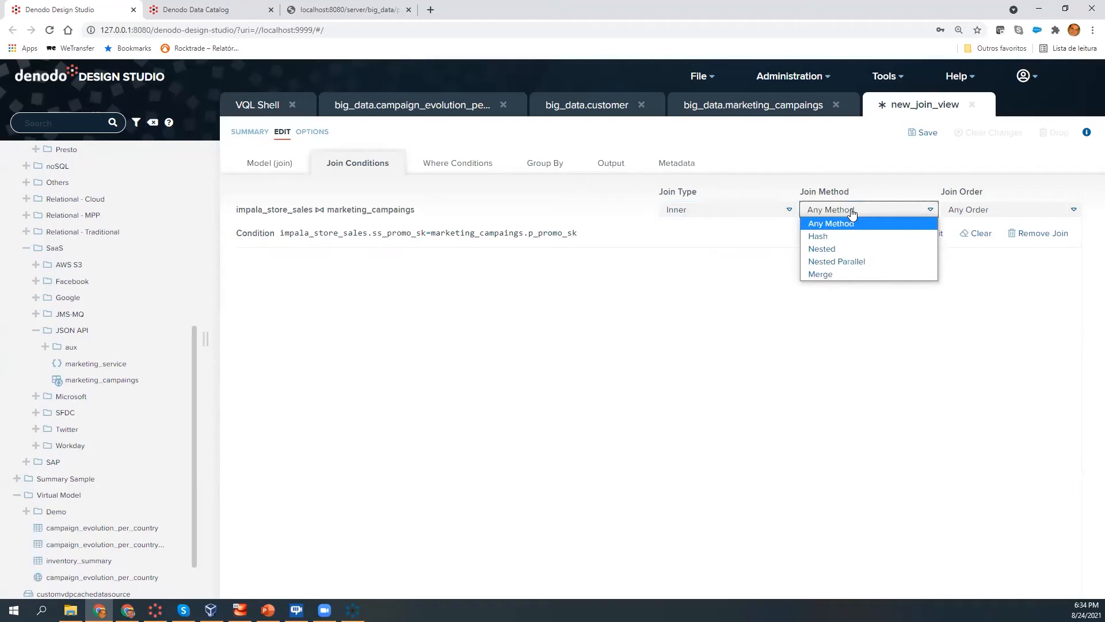
left_click(759, 274)
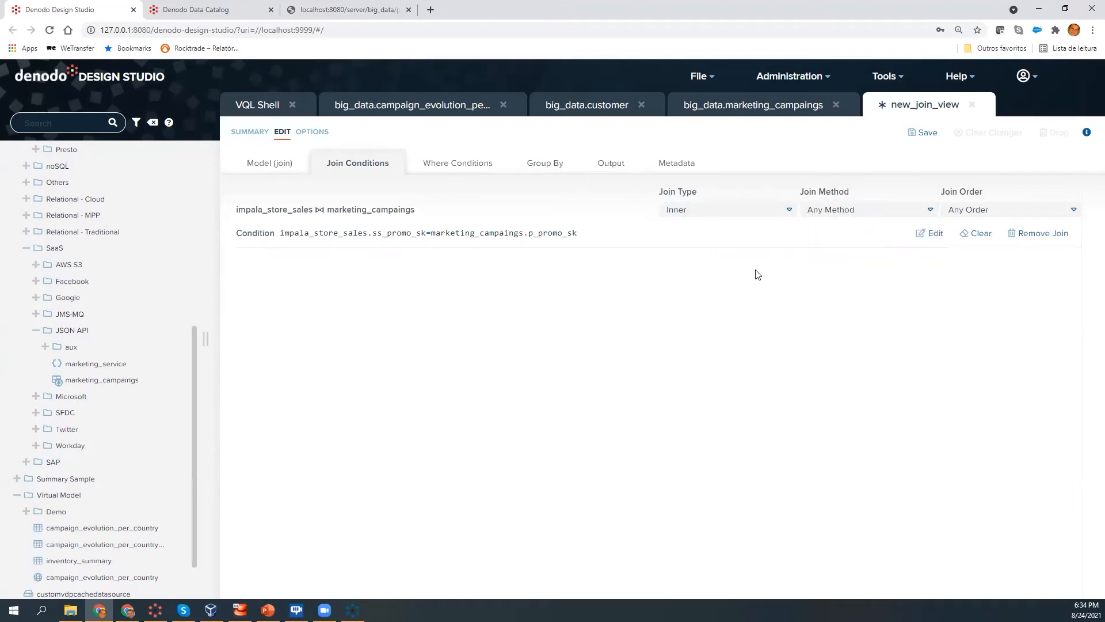
- Open the campaign_evolution_per_country view's definition and examine its join conditions and where expression
left_click(400, 110)
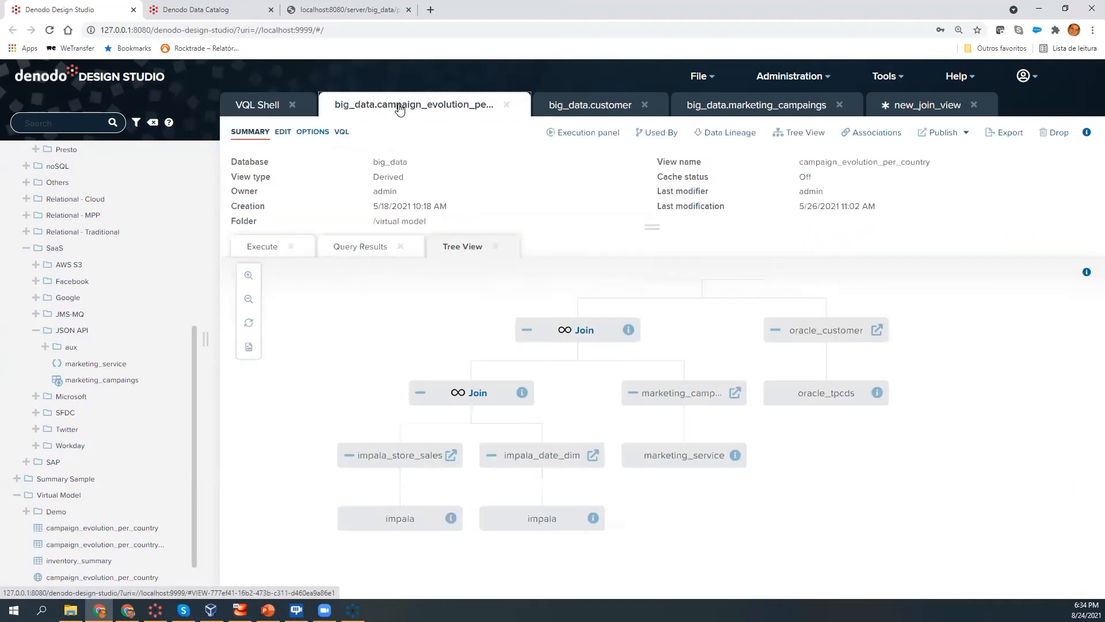
left_click(282, 134)
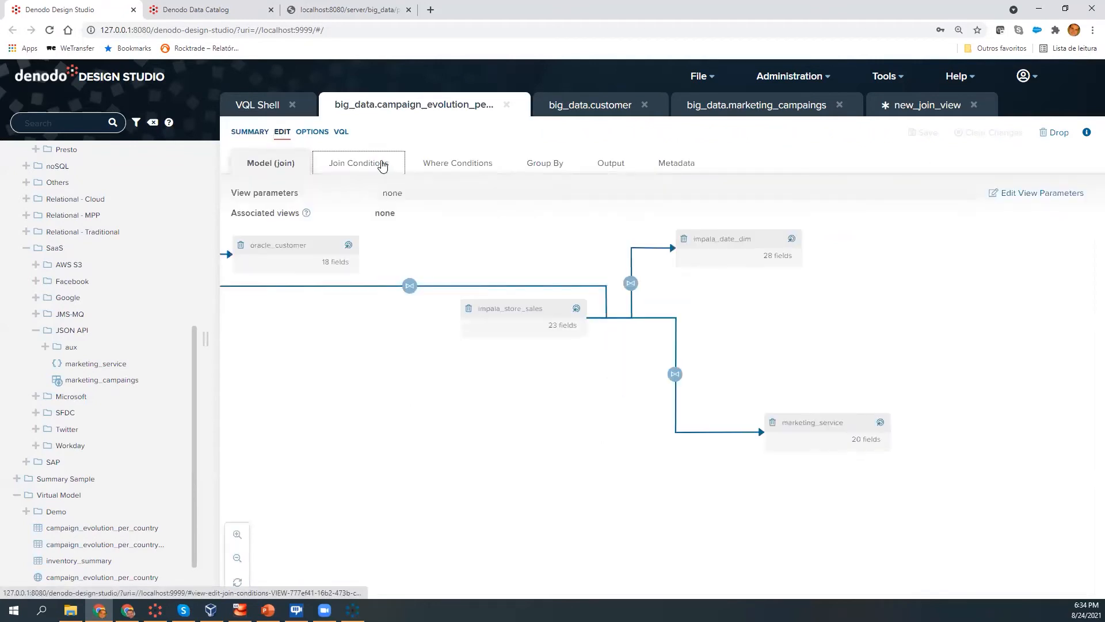
left_click(382, 165)
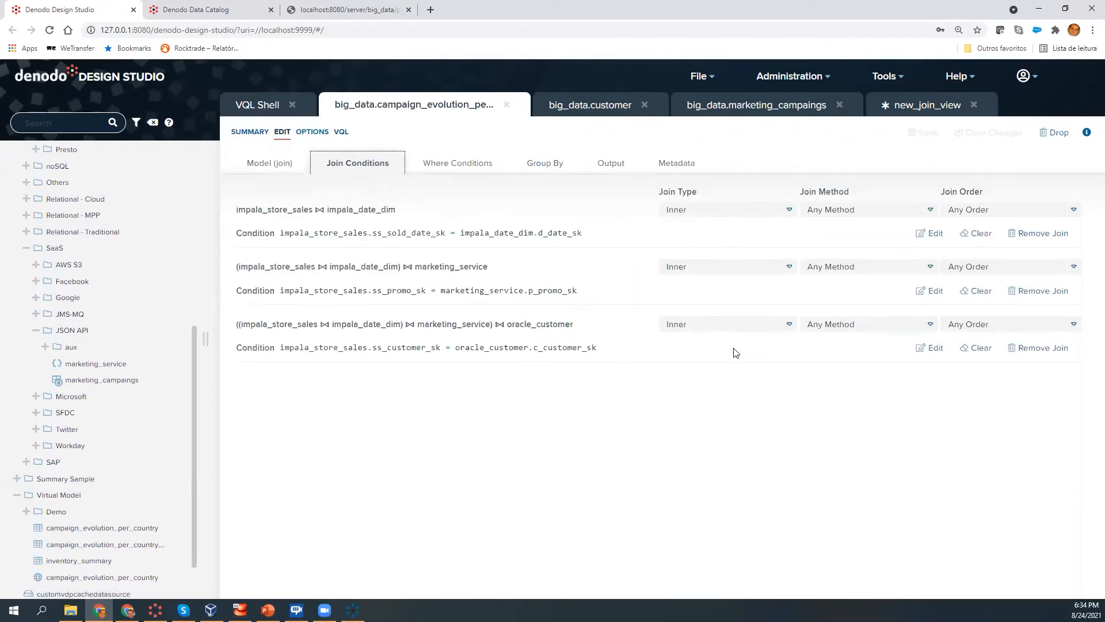
left_click(457, 168)
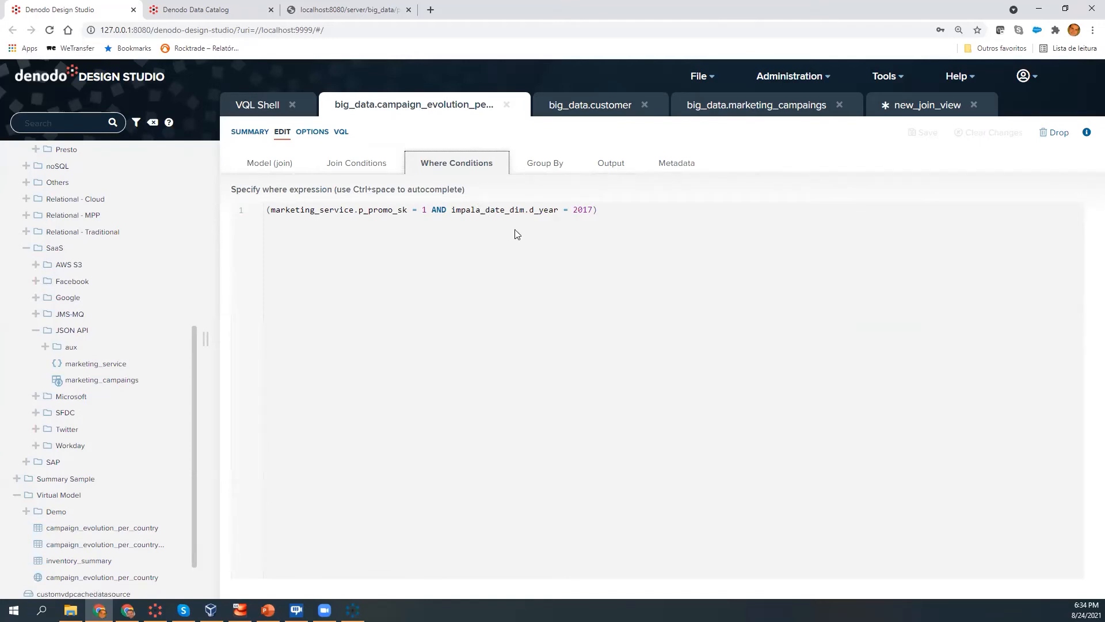
- Examine the available fields and the selected Group By fields of the campaign_evolution_per_country view
left_click(556, 168)
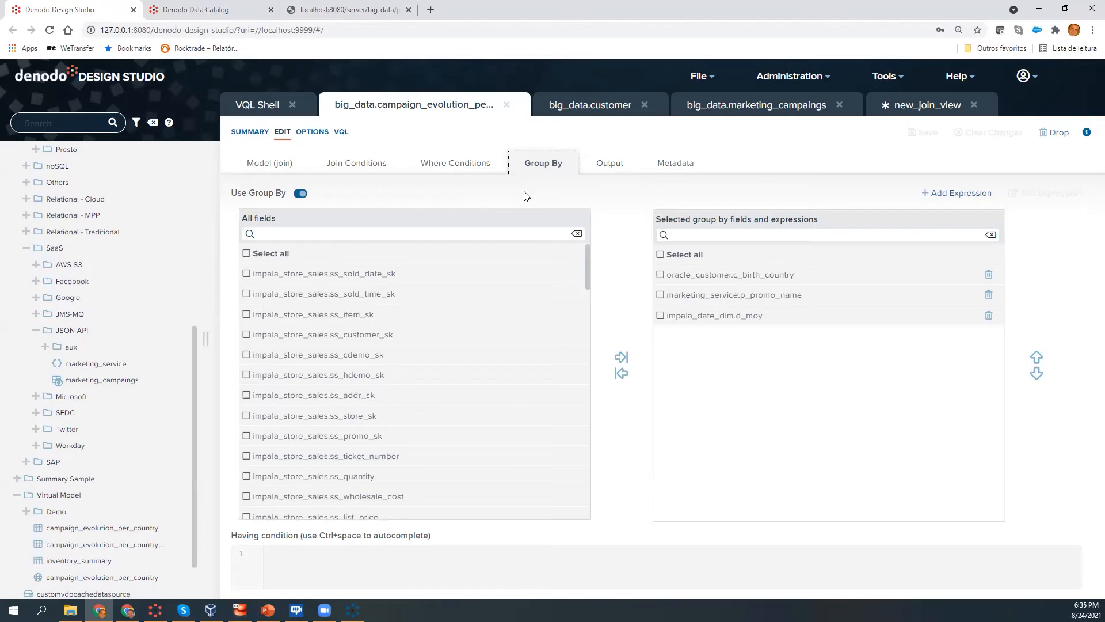
left_click(541, 164)
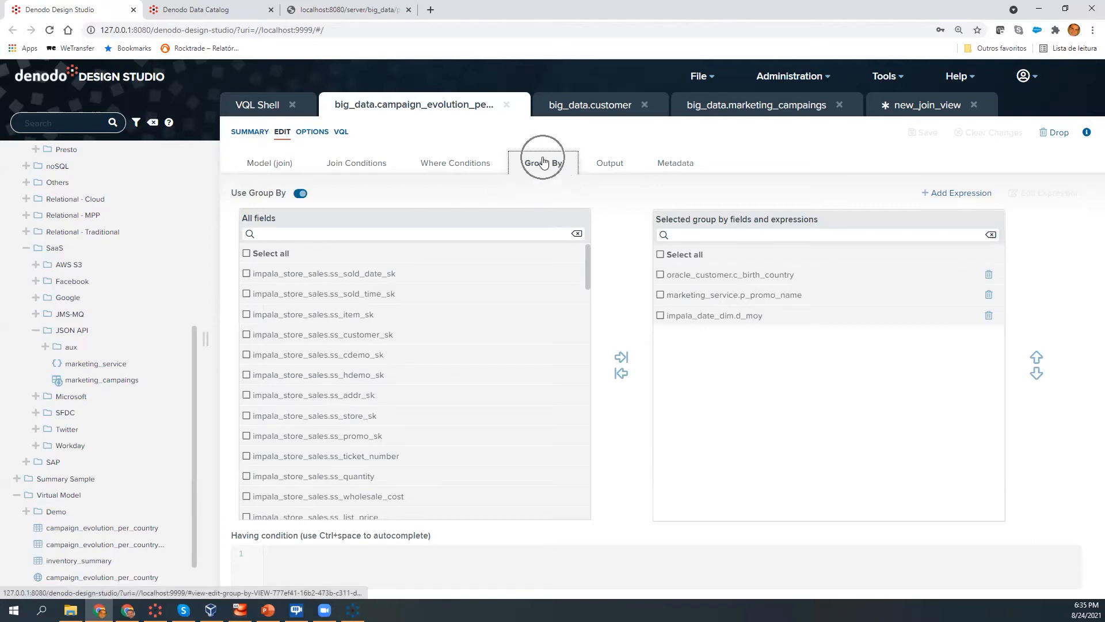
scroll(412, 360, "down", 10)
scroll(412, 360, "up", 10)
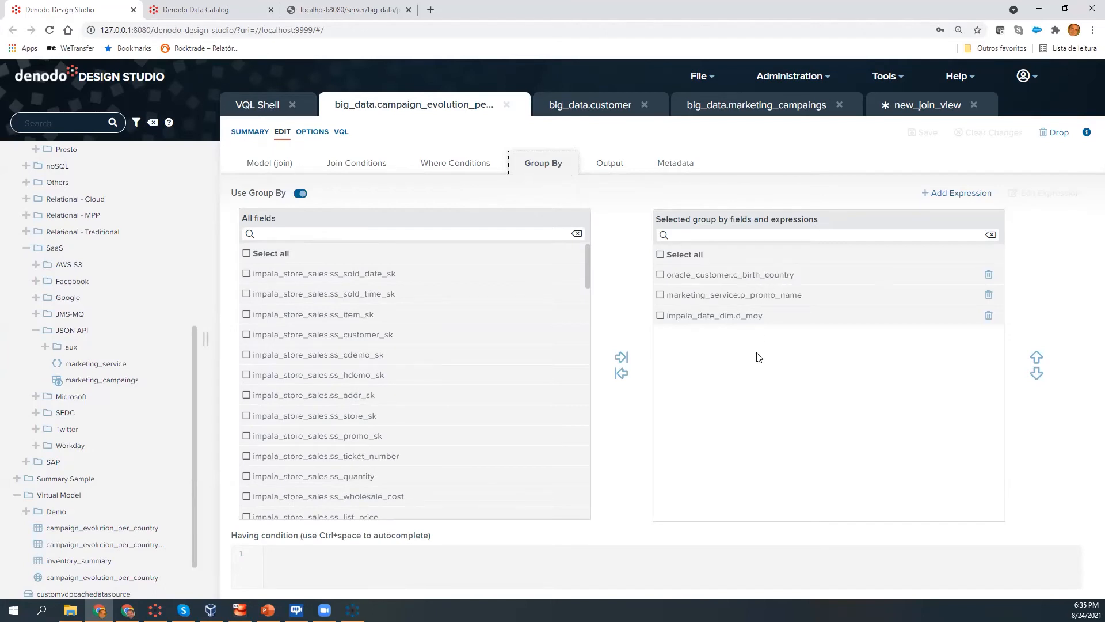
- Examine the output fields of campaign_evolution_per_country and the field expression behind country, without changing them
left_click(618, 163)
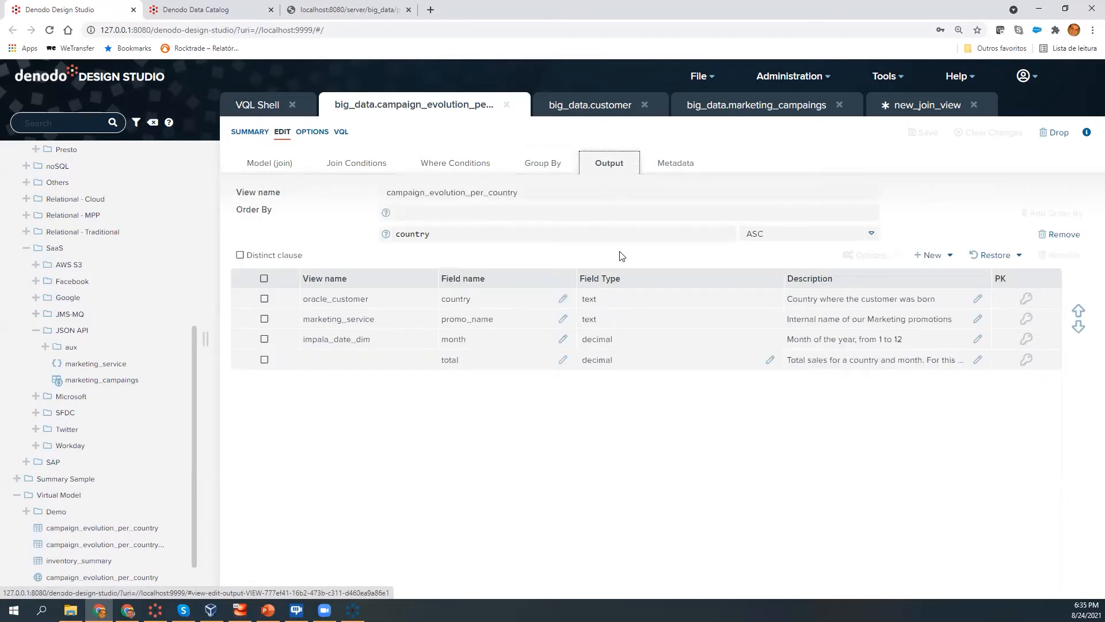
left_click(564, 300)
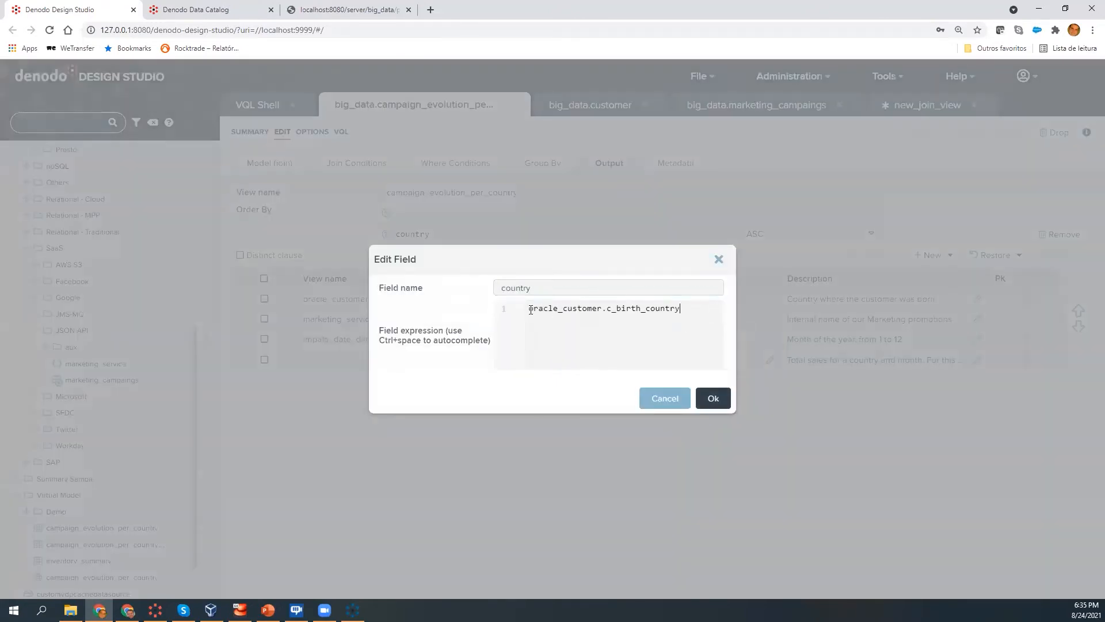
double_click(524, 288)
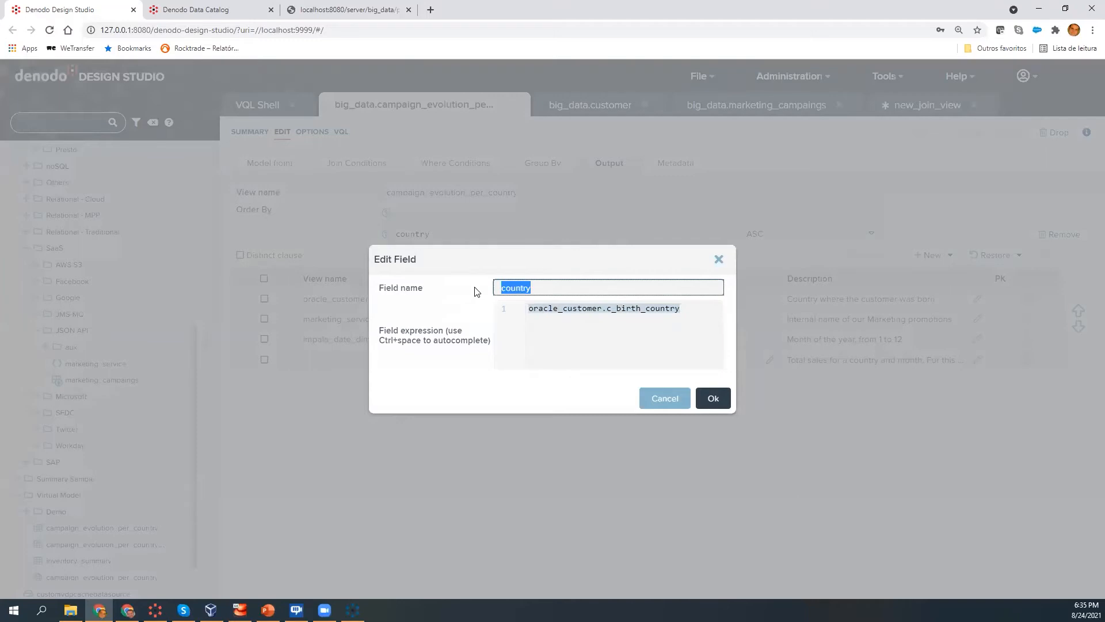
left_click(665, 398)
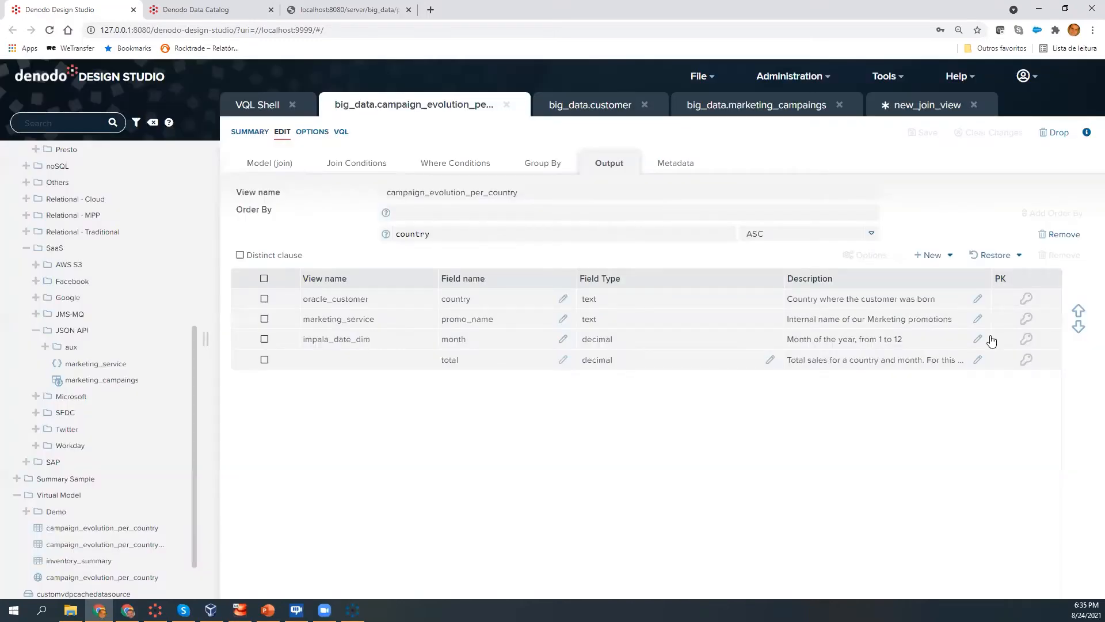
key("ctrl")
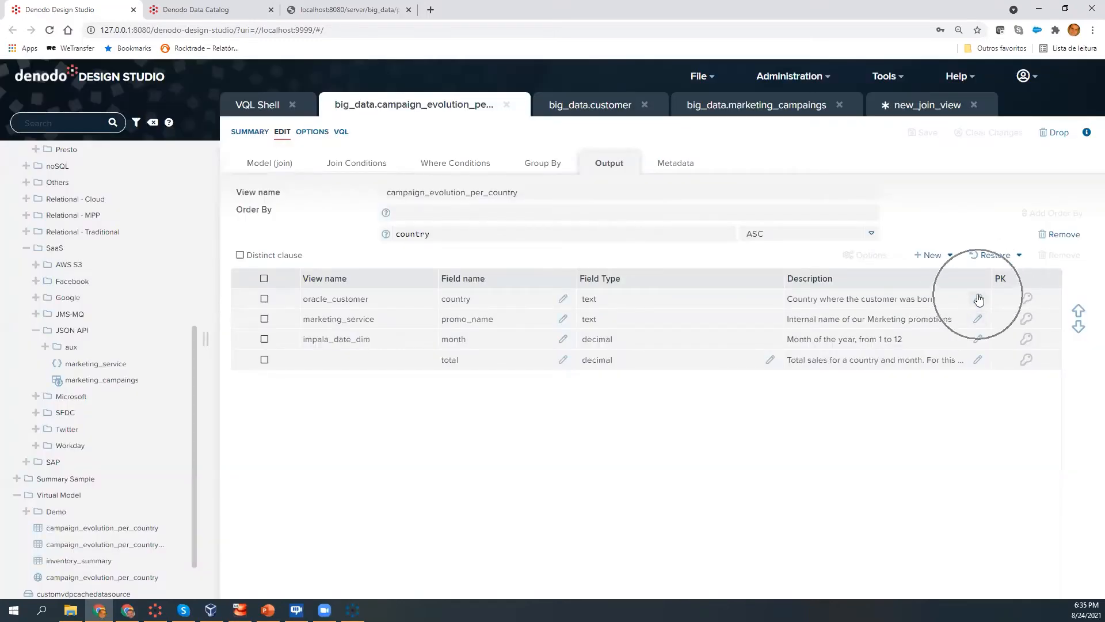
- Review the form for adding a new output field to the view, without creating one
left_click(946, 257)
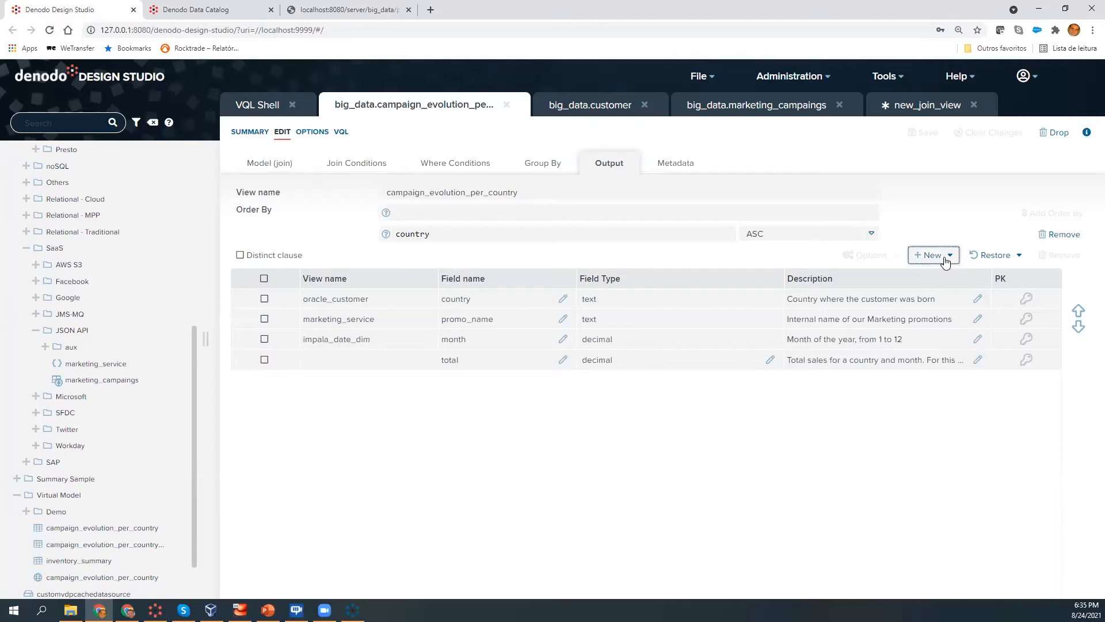
left_click(943, 282)
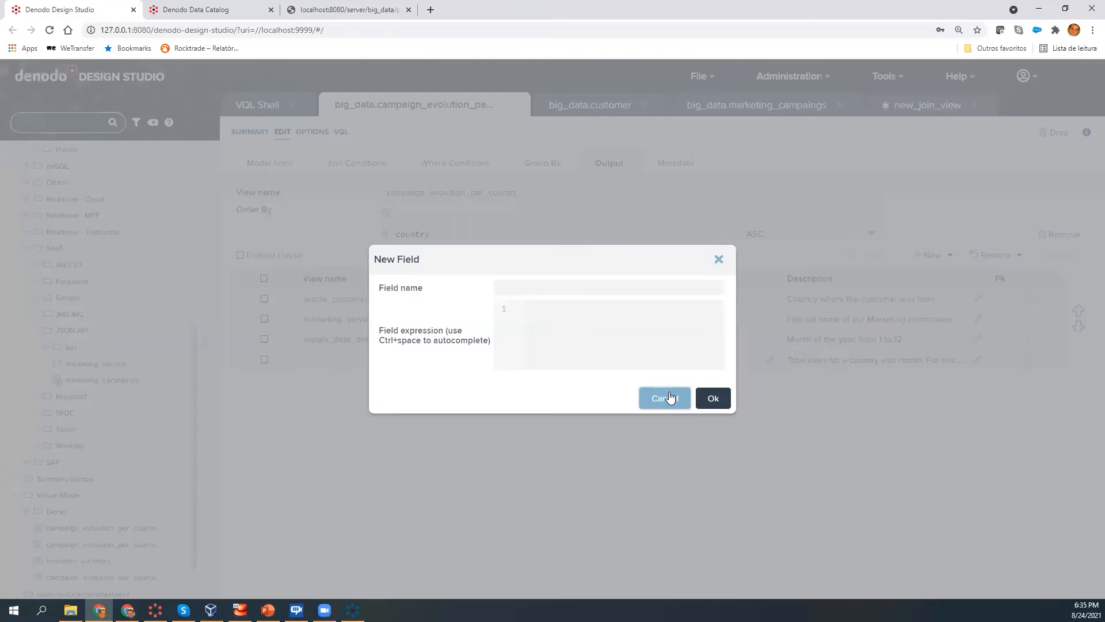
left_click(663, 398)
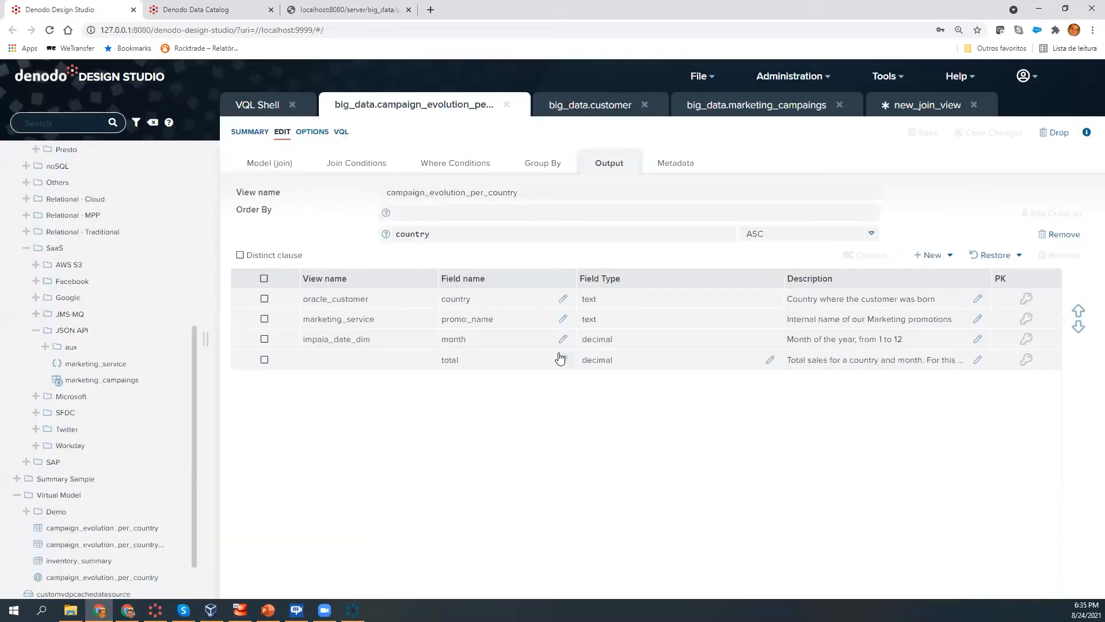
- Examine the expression and the description of the total output field, leaving both unedited
left_click(646, 358)
left_click_drag(699, 308, 559, 308)
left_click(673, 405)
left_click(978, 360)
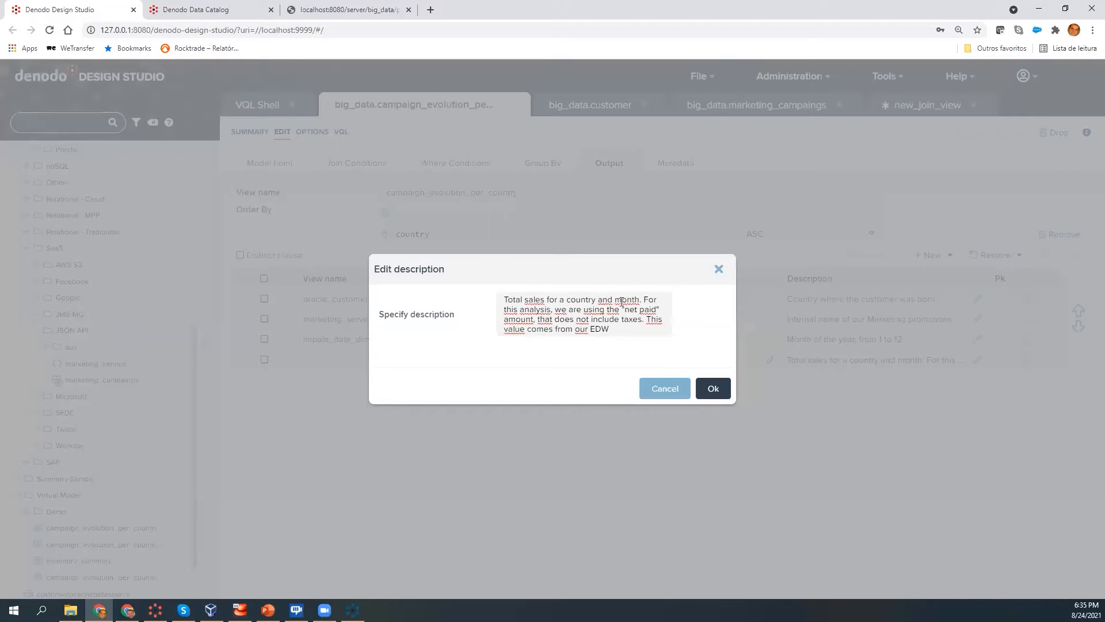
left_click(544, 309)
left_click(648, 307)
left_click(657, 387)
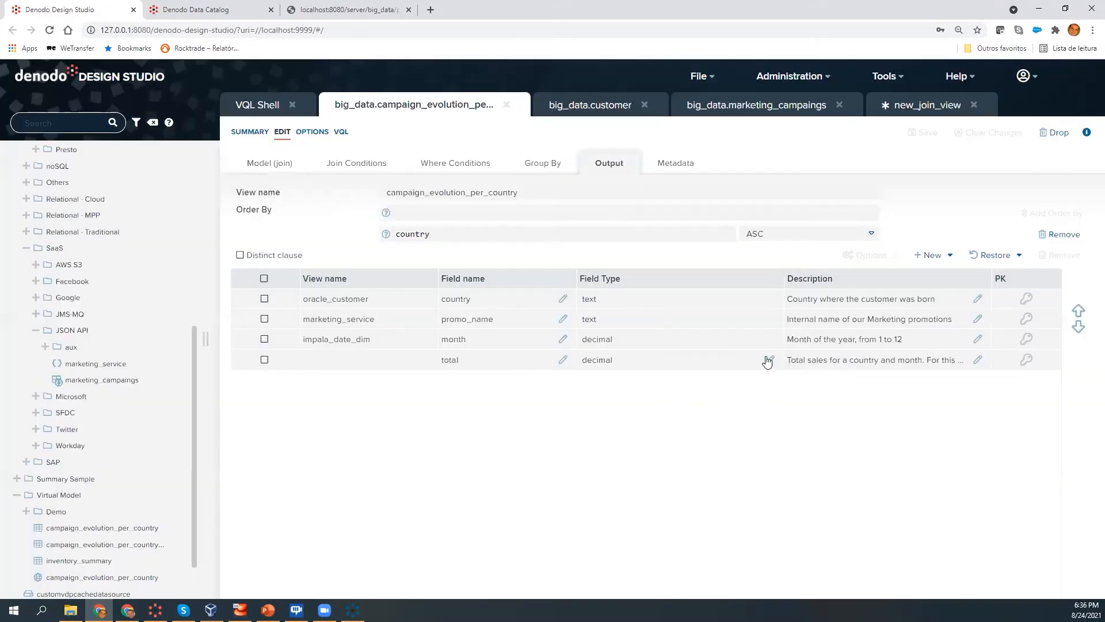
left_click(500, 363)
scroll(85, 388, "up", 3)
scroll(85, 387, "up", 3)
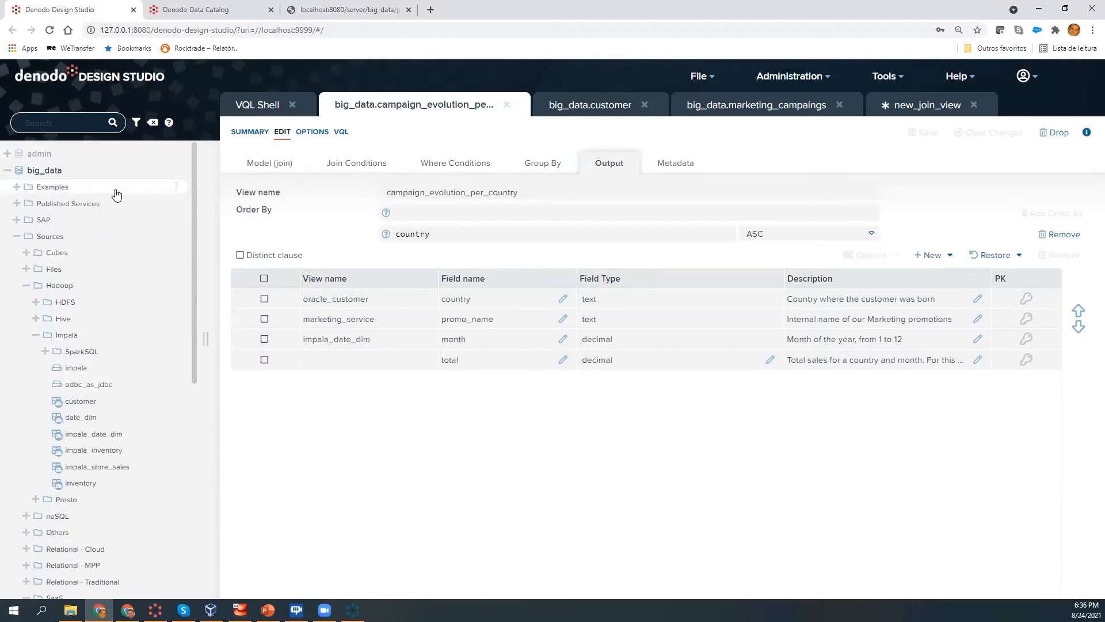
- Switch to Denodo Data Catalog and sign in to the localhost server with the prefilled credentials
left_click(223, 11)
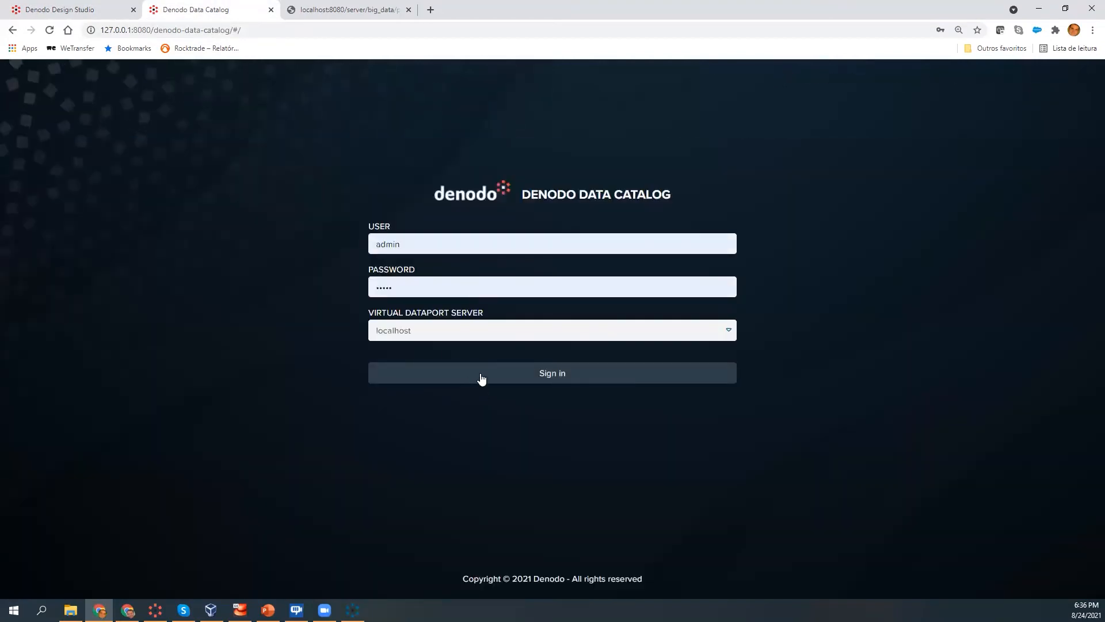
left_click(482, 379)
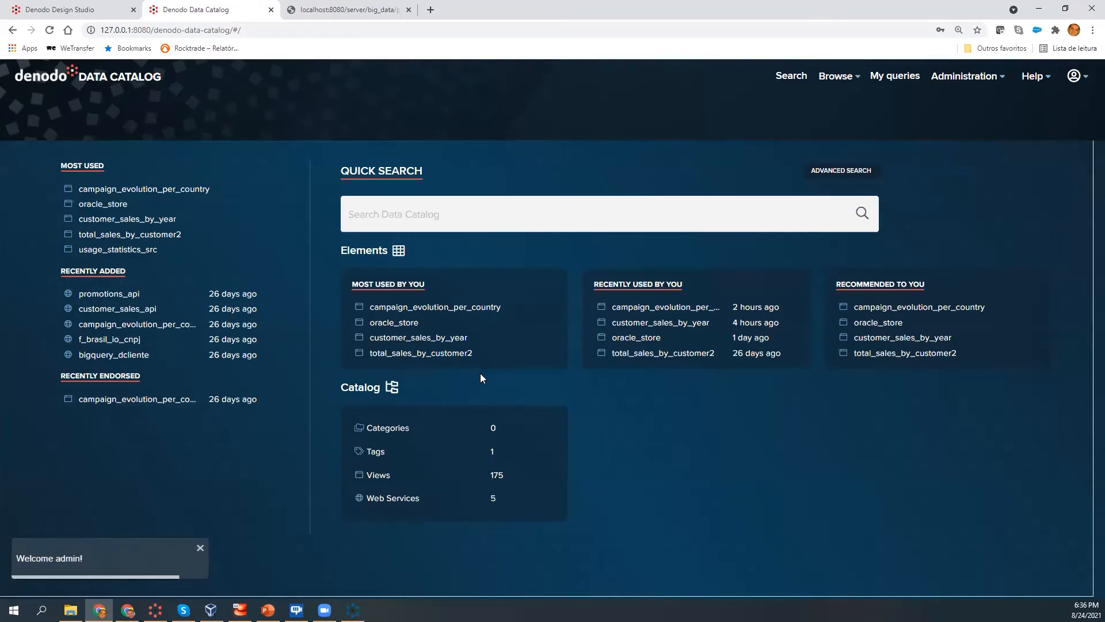
left_click(200, 547)
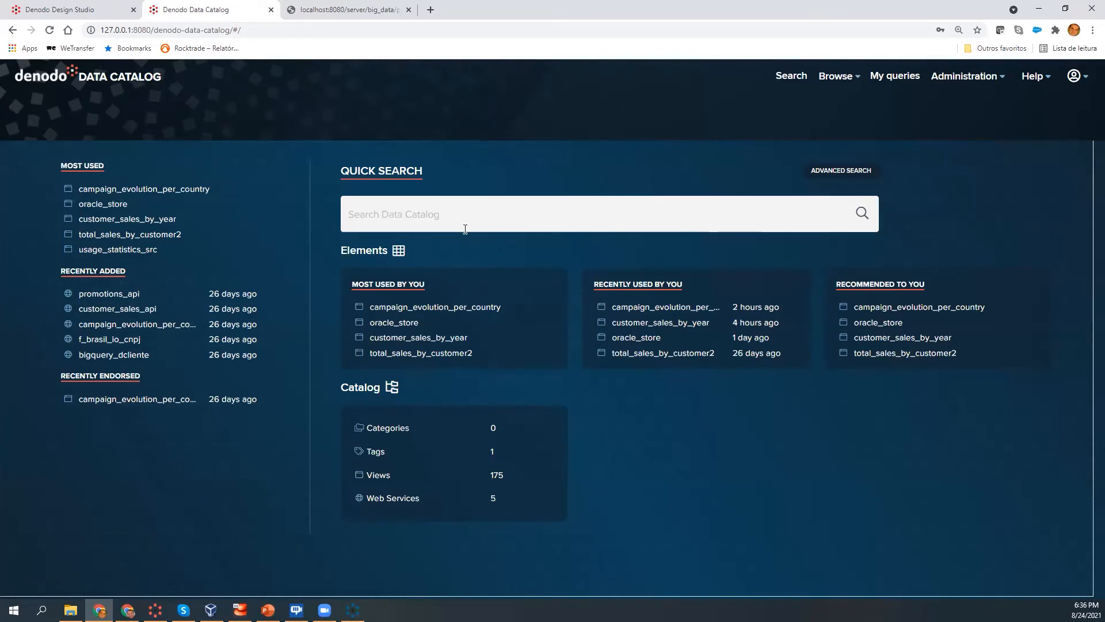
- Search the data catalog for "campaign"
left_click(465, 222)
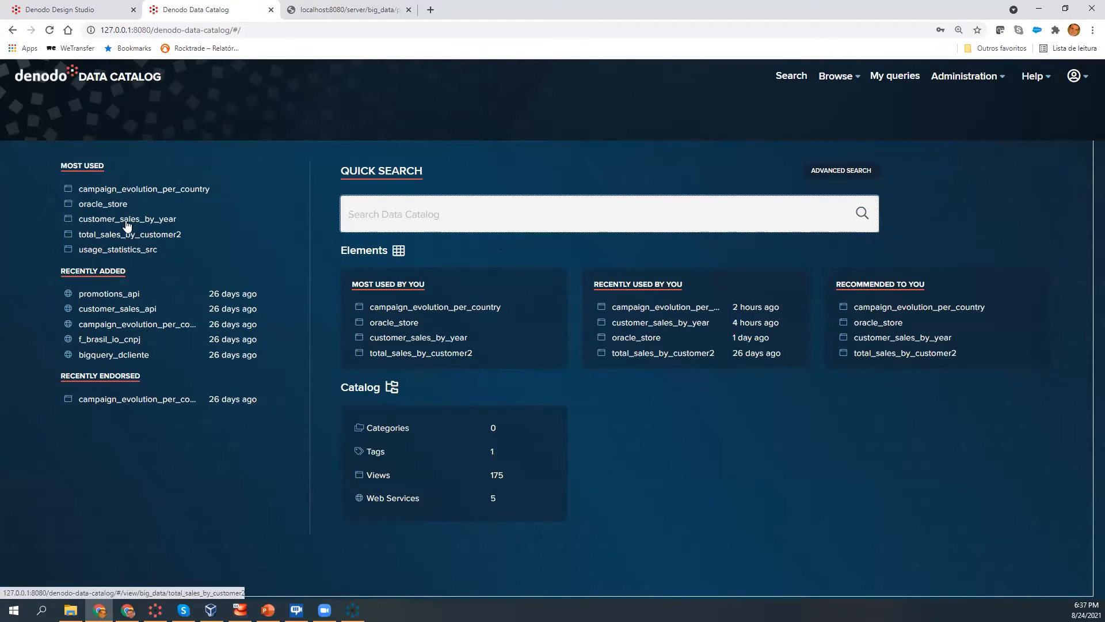
left_click(392, 219)
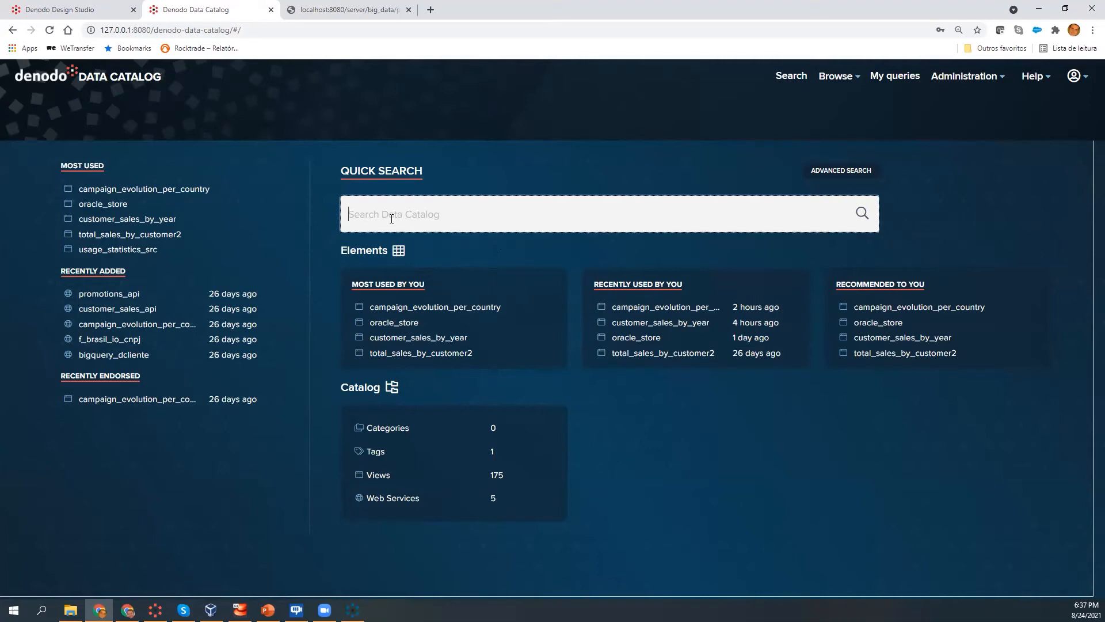
type("campaign")
key("Return")
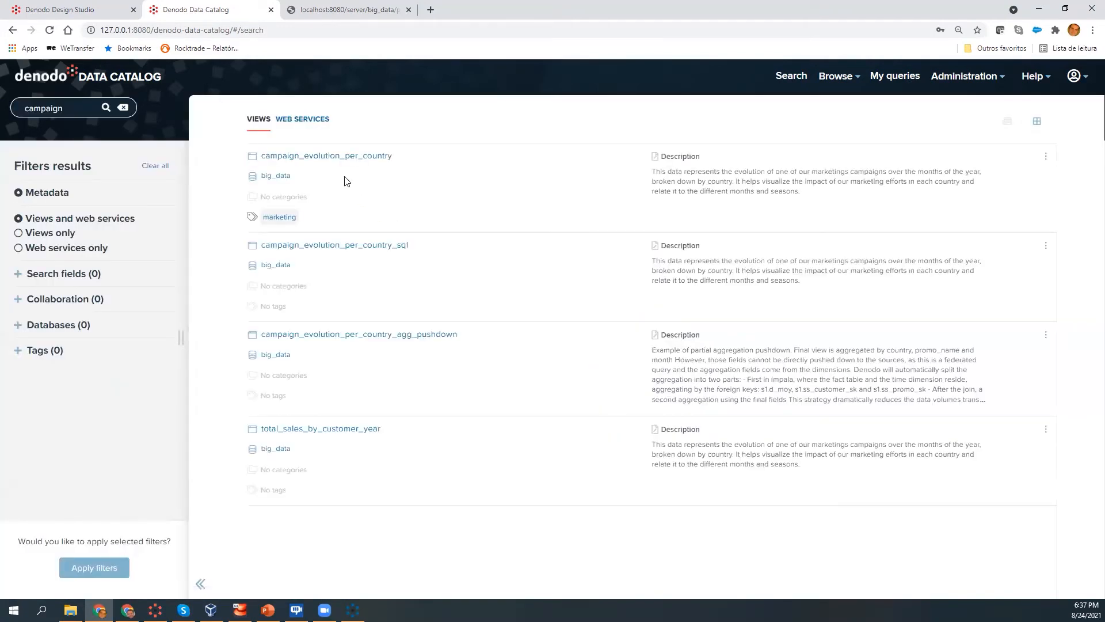
- Review the search field options available for filtering the campaign results, without applying any
key("ctrl+plus")
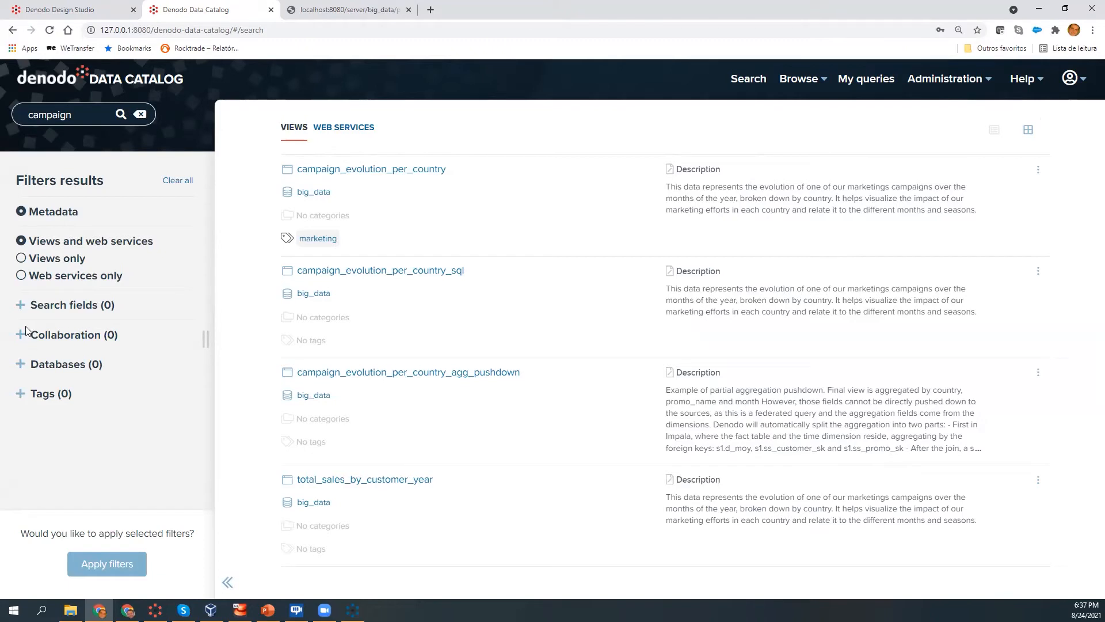
left_click(20, 307)
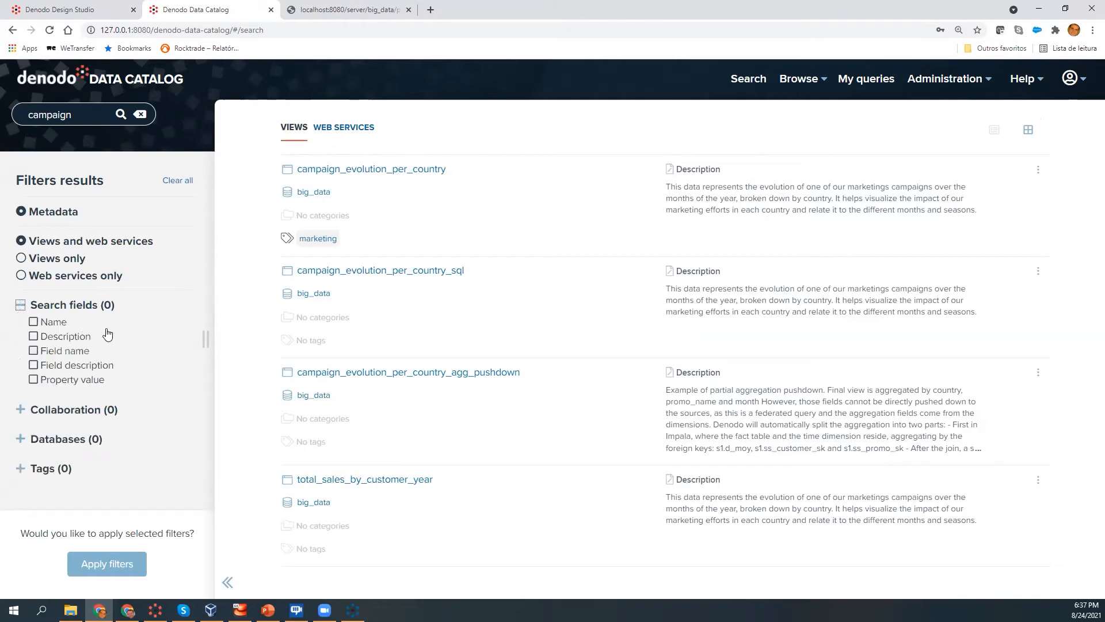
left_click(20, 305)
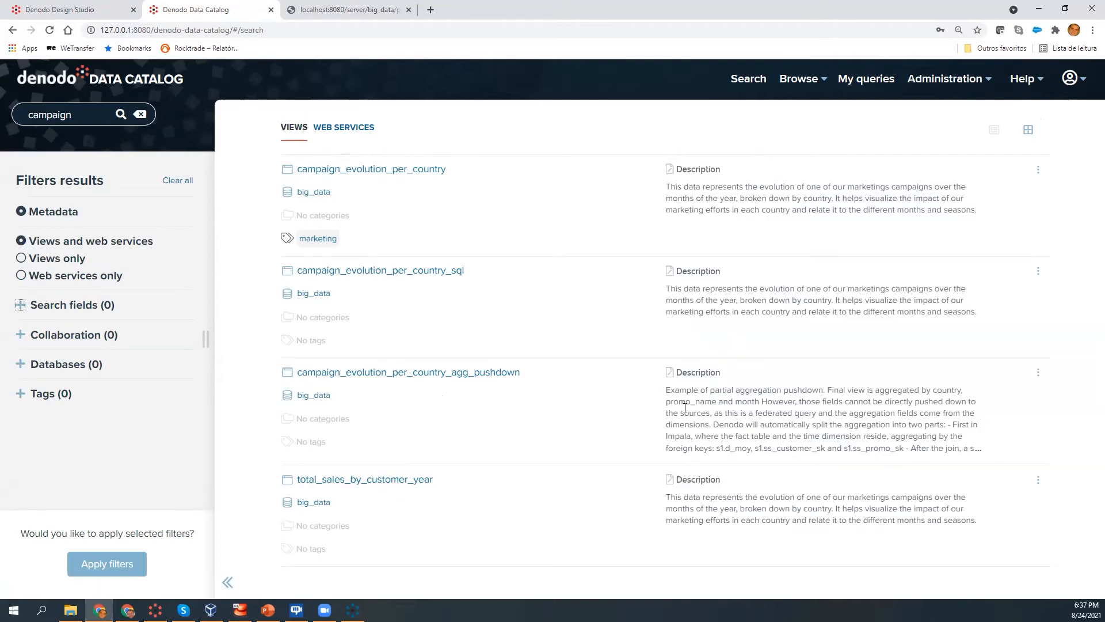
- Open the campaign_evolution_per_country view from the results and examine its summary, tags and endorsement
left_click(422, 175)
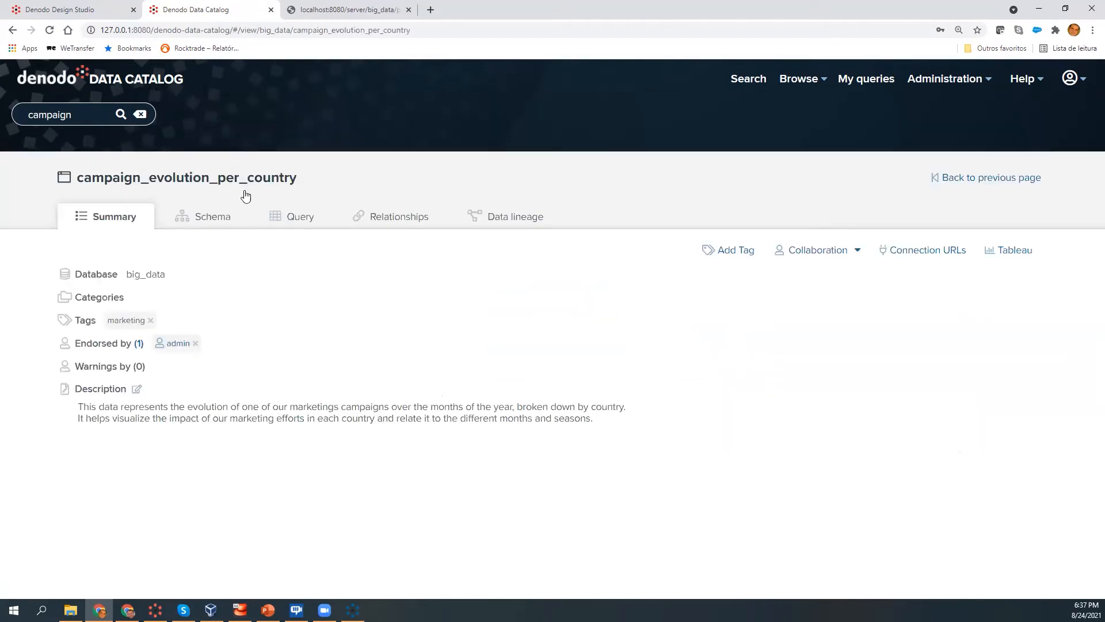
left_click_drag(77, 177, 262, 177)
left_click(261, 178)
left_click(176, 344)
key("ctrl")
key("ctrl")
- Review the view's collaboration options and its warning message form, without submitting a warning
left_click(799, 255)
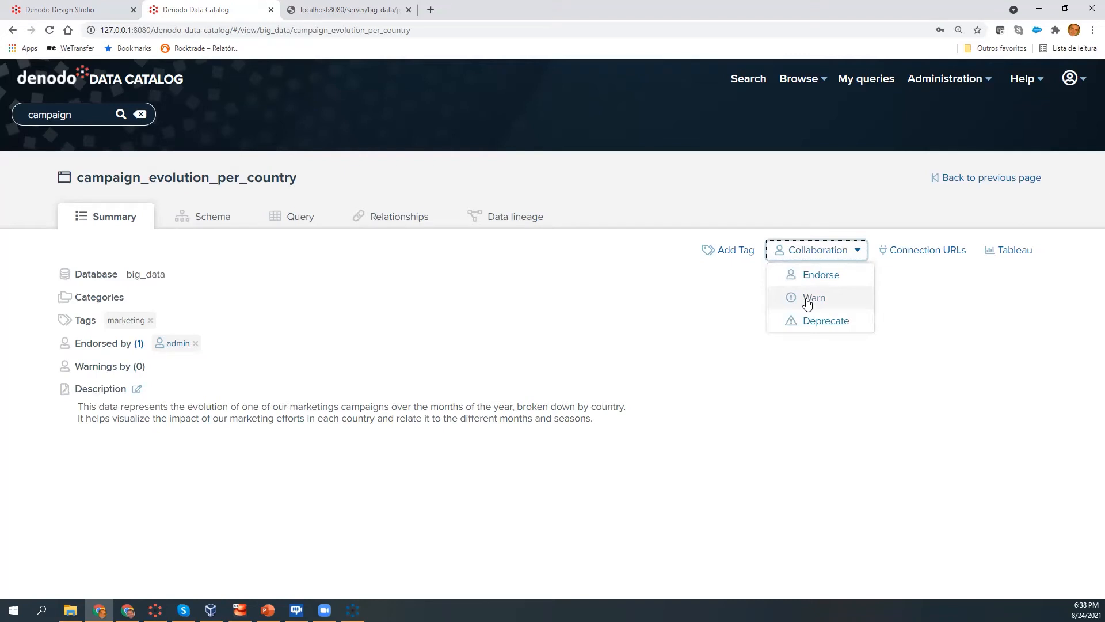
key("ctrl")
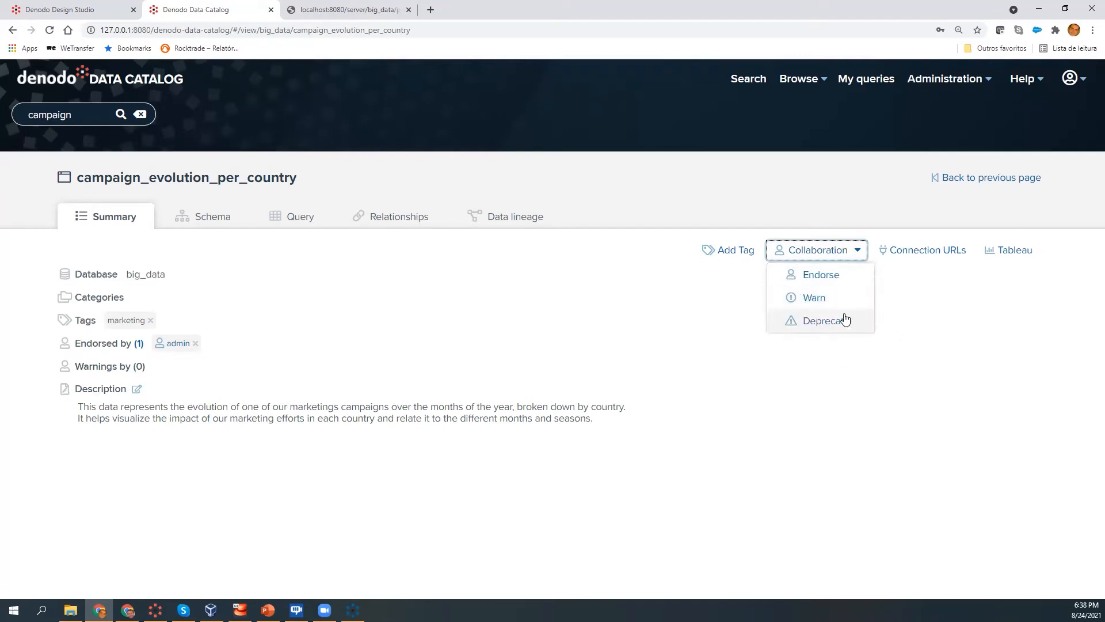
left_click(829, 297)
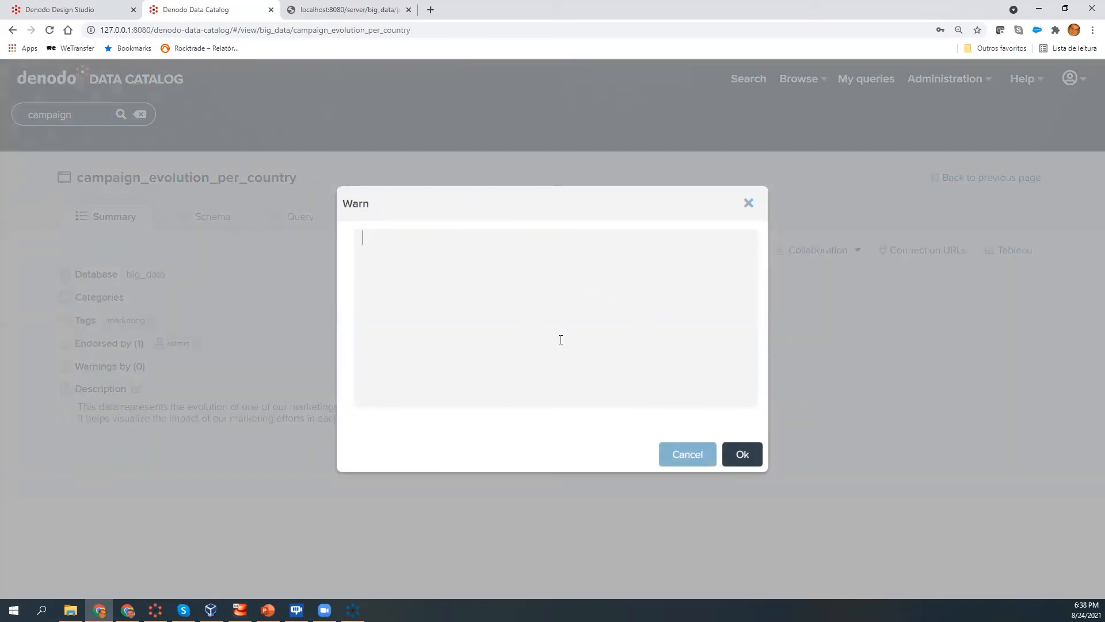
left_click(688, 454)
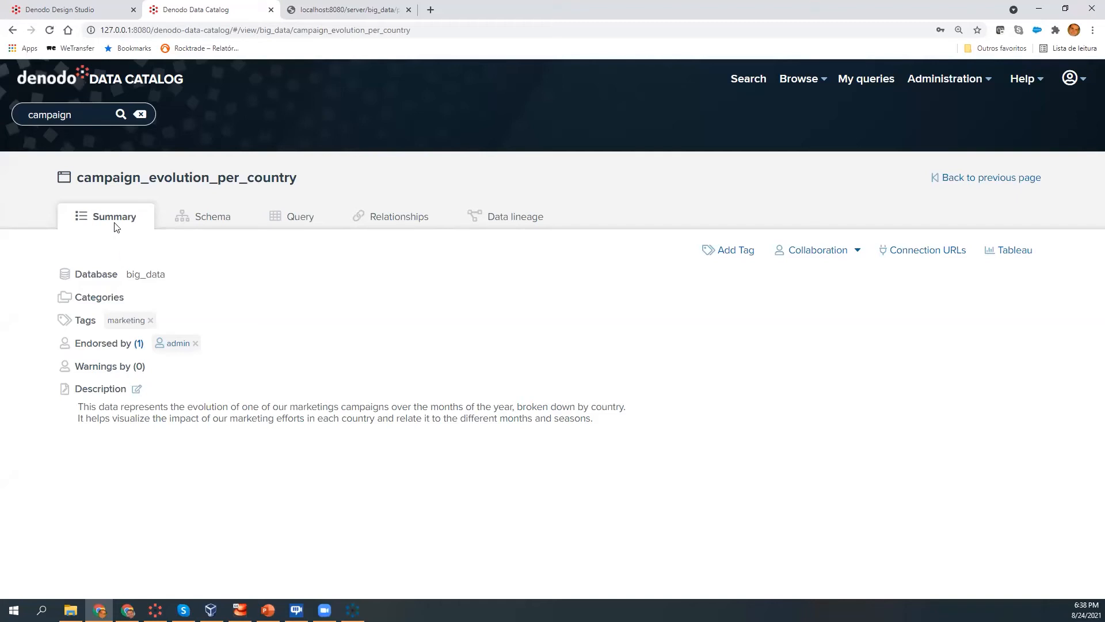
- Examine the view's schema and the description of the total field, without editing it
left_click(211, 224)
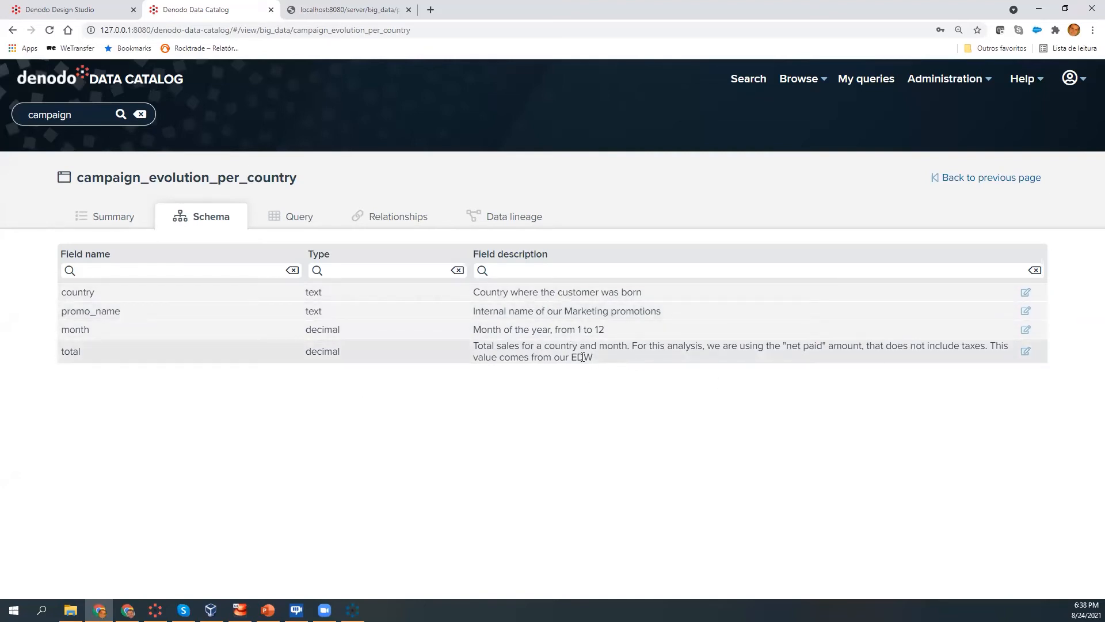
left_click_drag(602, 358, 437, 349)
left_click(662, 348)
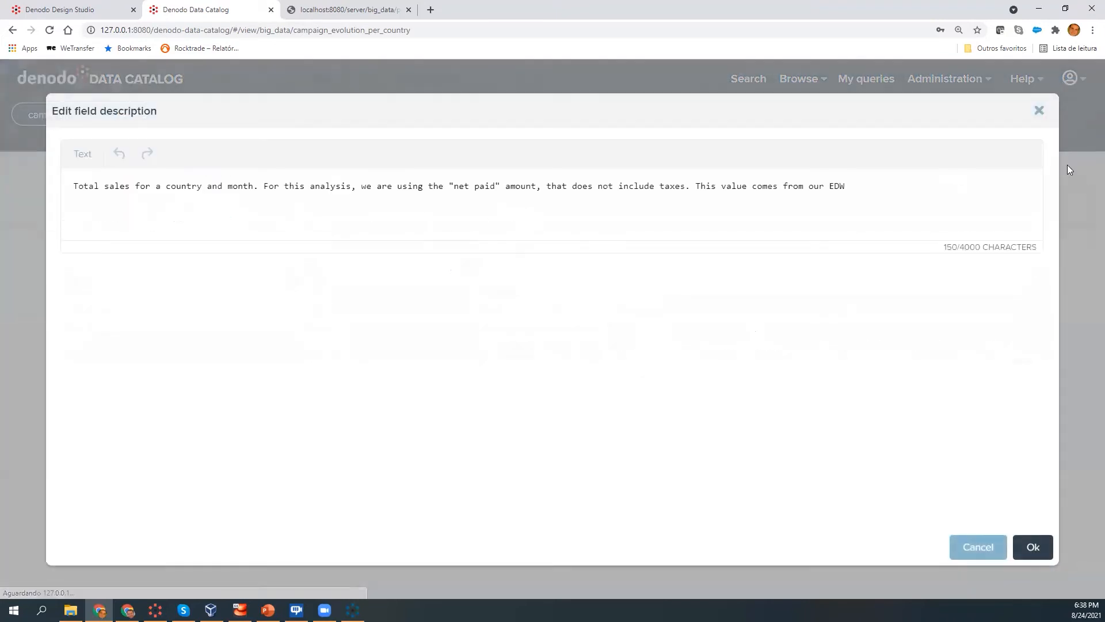
left_click_drag(249, 186, 590, 186)
left_click(841, 195)
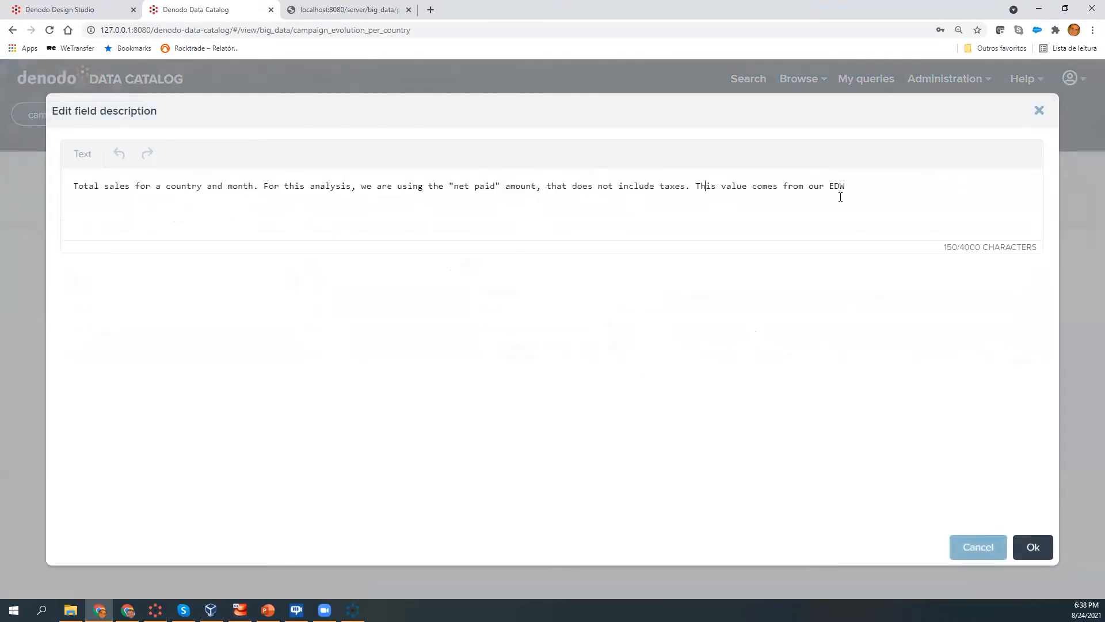
left_click(1038, 110)
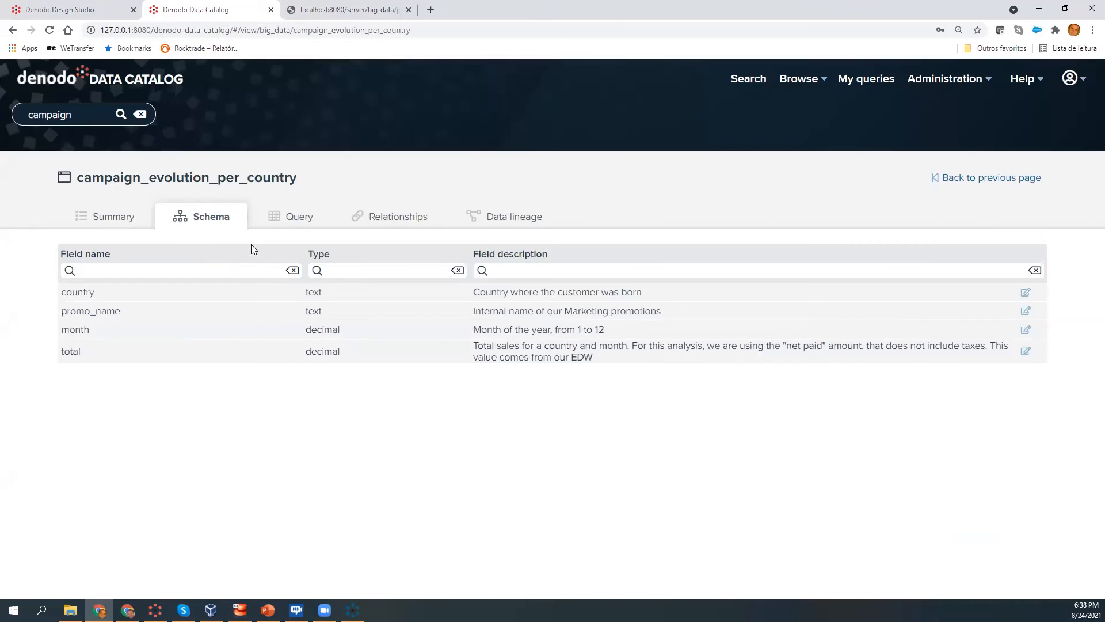
- Query the view with total and country as output columns and look through the returned rows
left_click(295, 219)
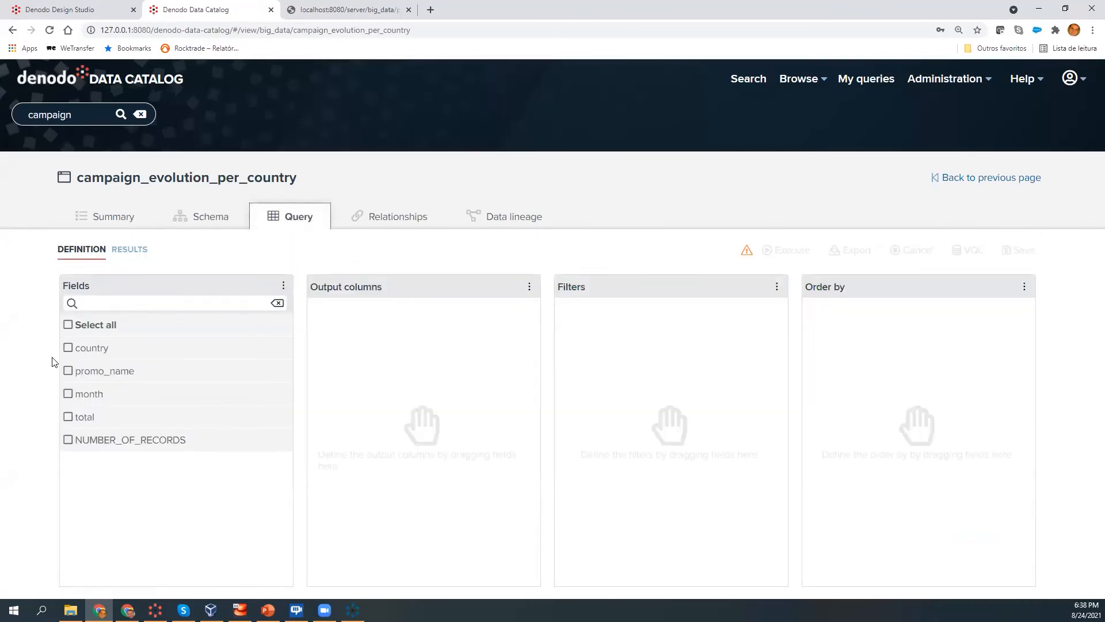
left_click(68, 348)
left_click(68, 417)
left_click_drag(99, 350, 471, 362)
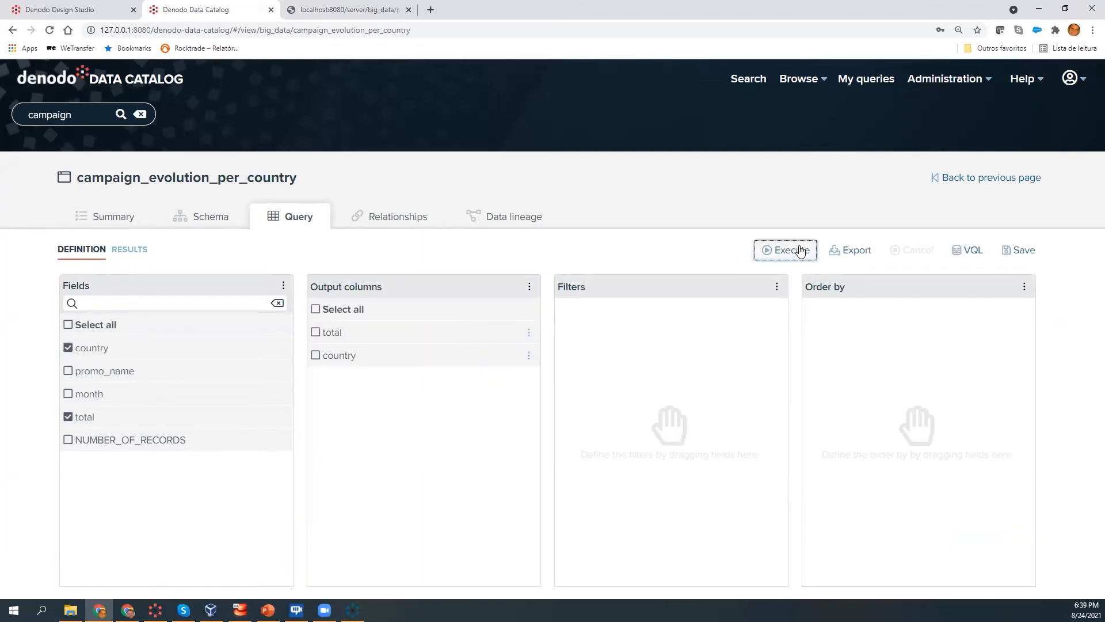
left_click(799, 249)
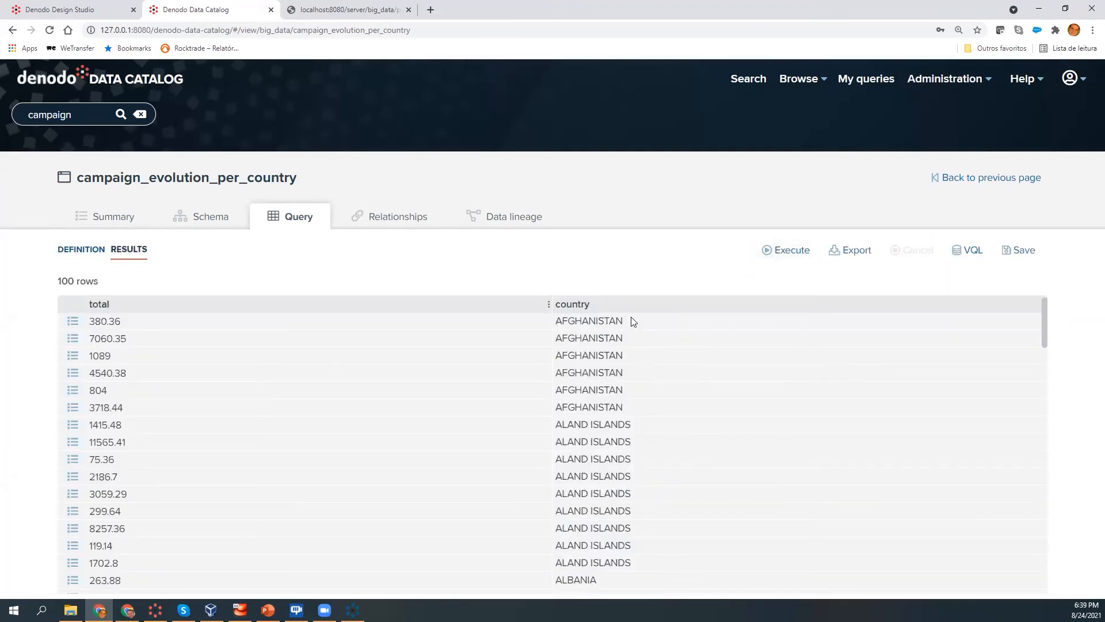
scroll(630, 340, "down", 6)
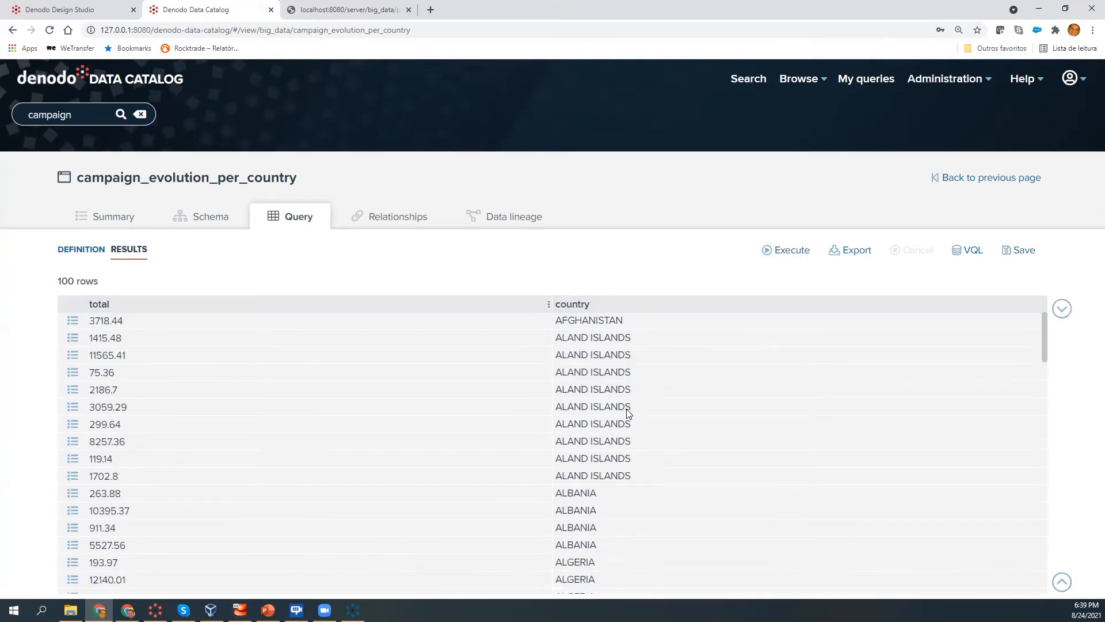
scroll(629, 413, "down", 8)
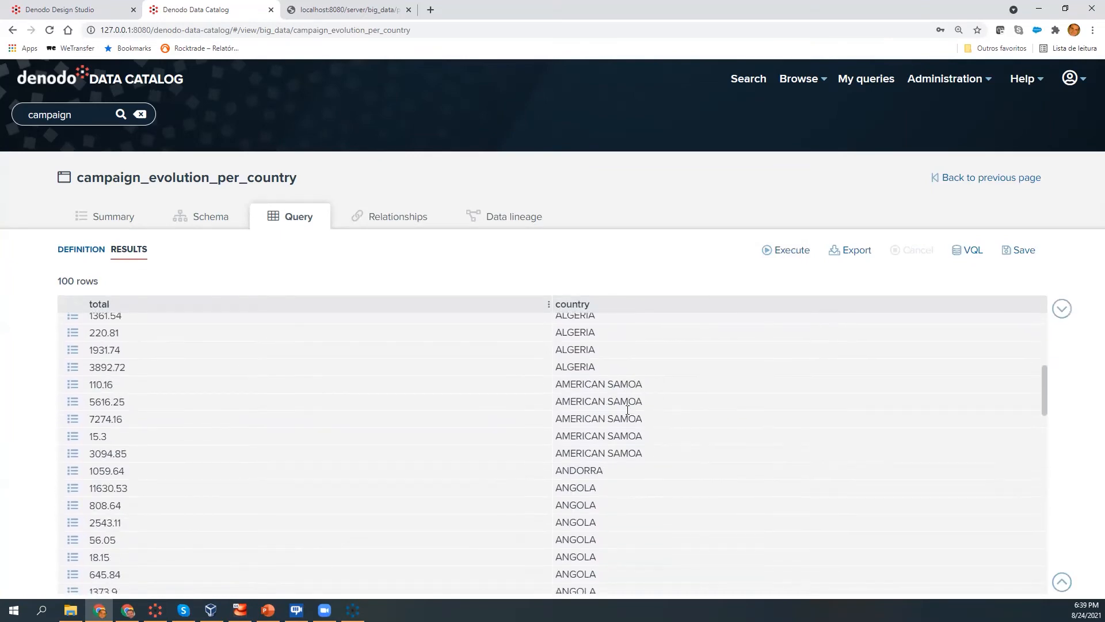
scroll(628, 384, "up", 5)
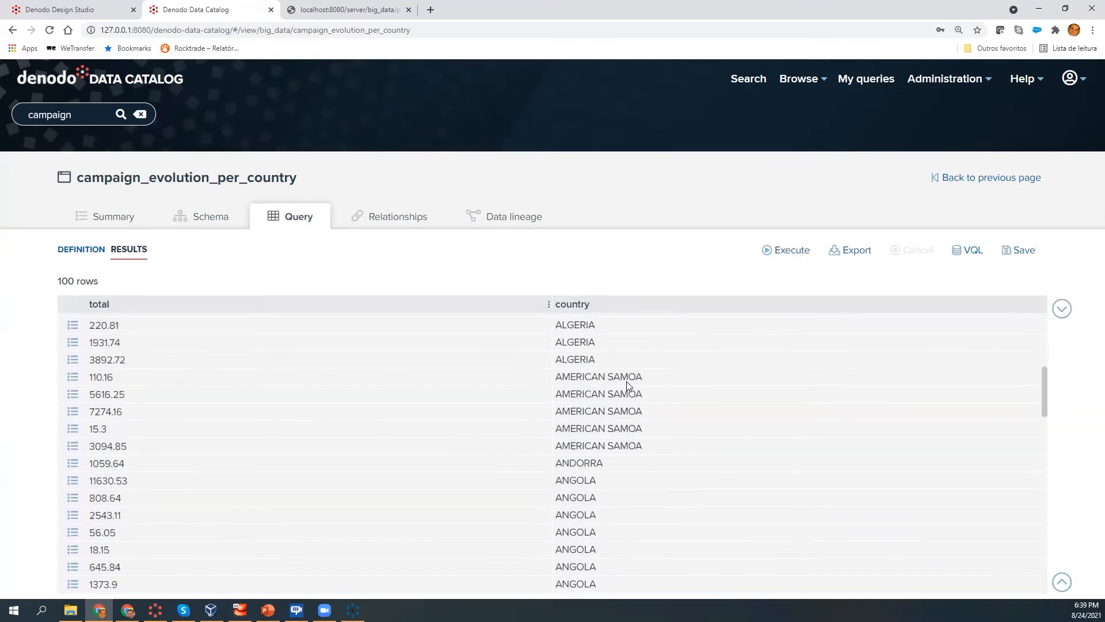
- Look through the remaining query rows and review the save and export options without exporting anything
scroll(626, 384, "down", 7)
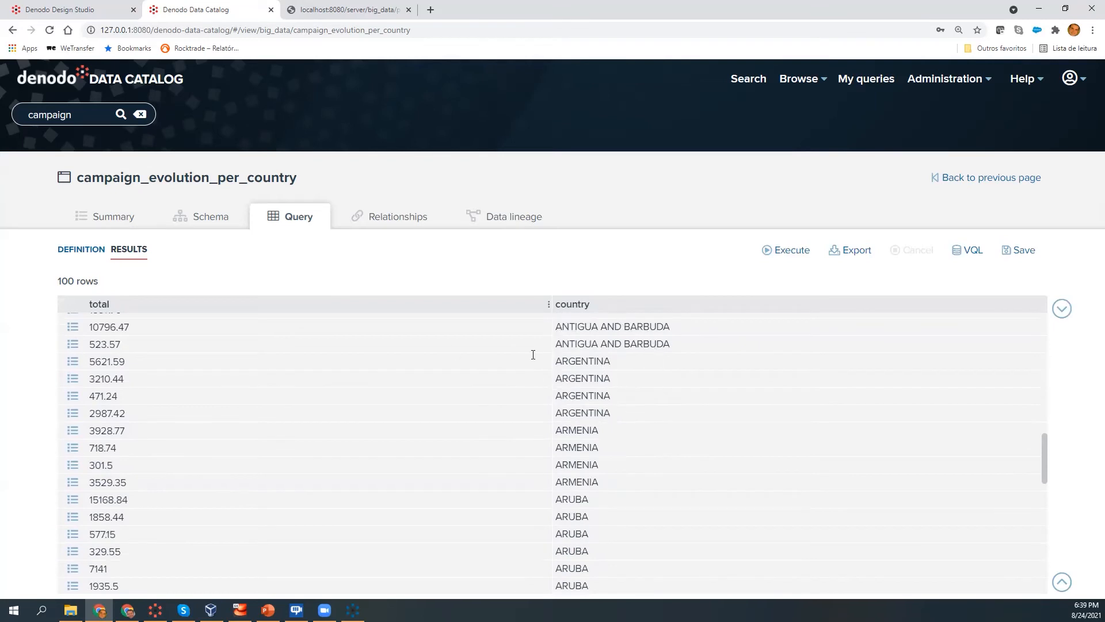
left_click(152, 371)
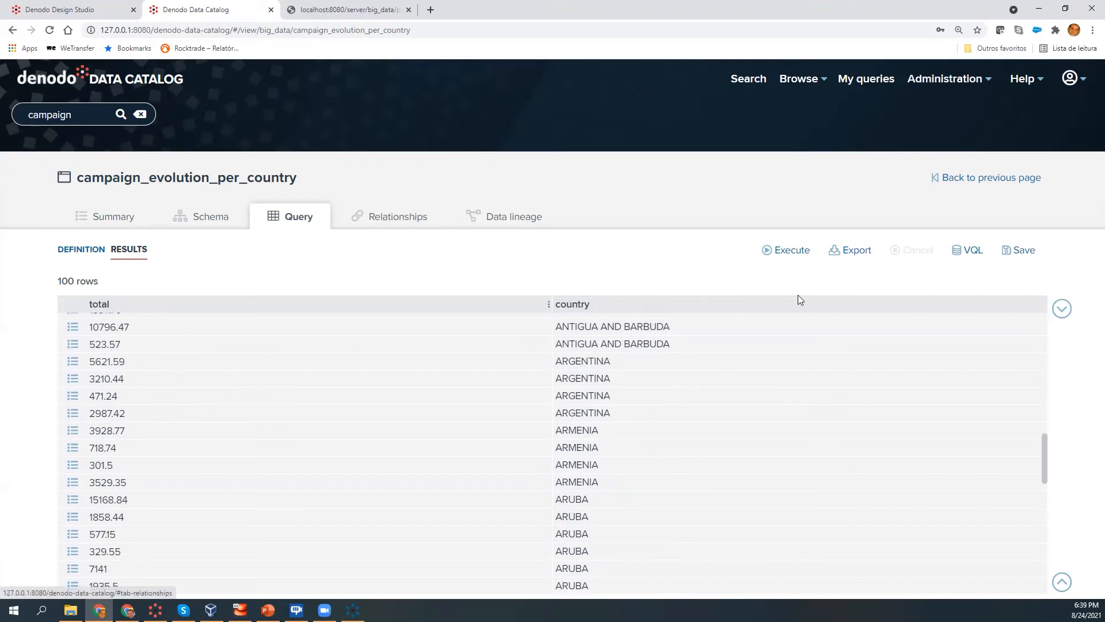
left_click(1030, 250)
left_click(1028, 251)
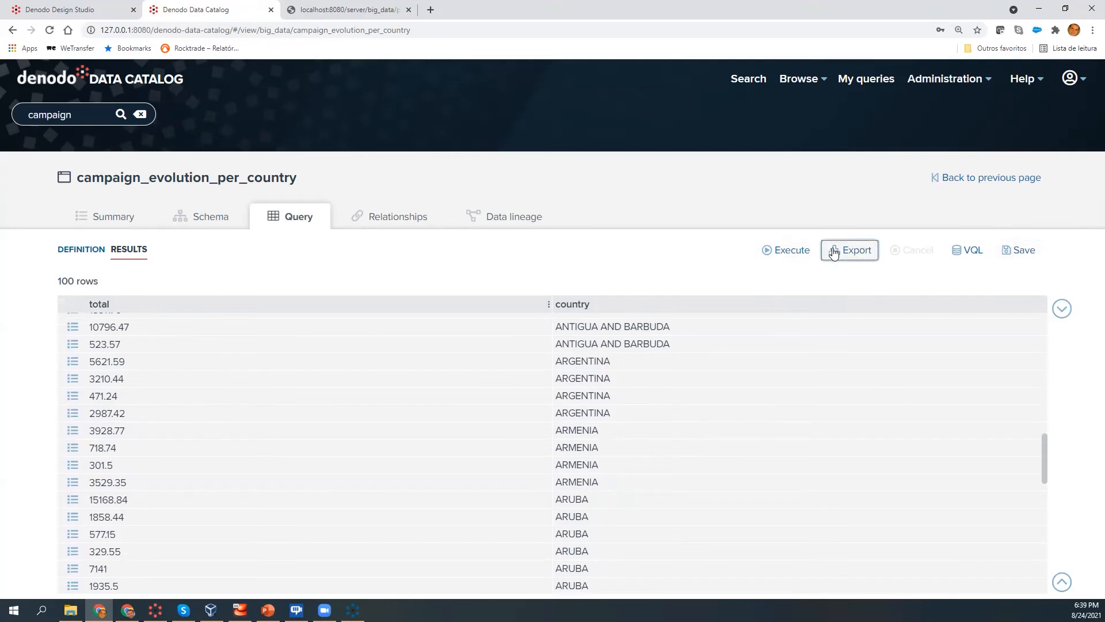
left_click(854, 250)
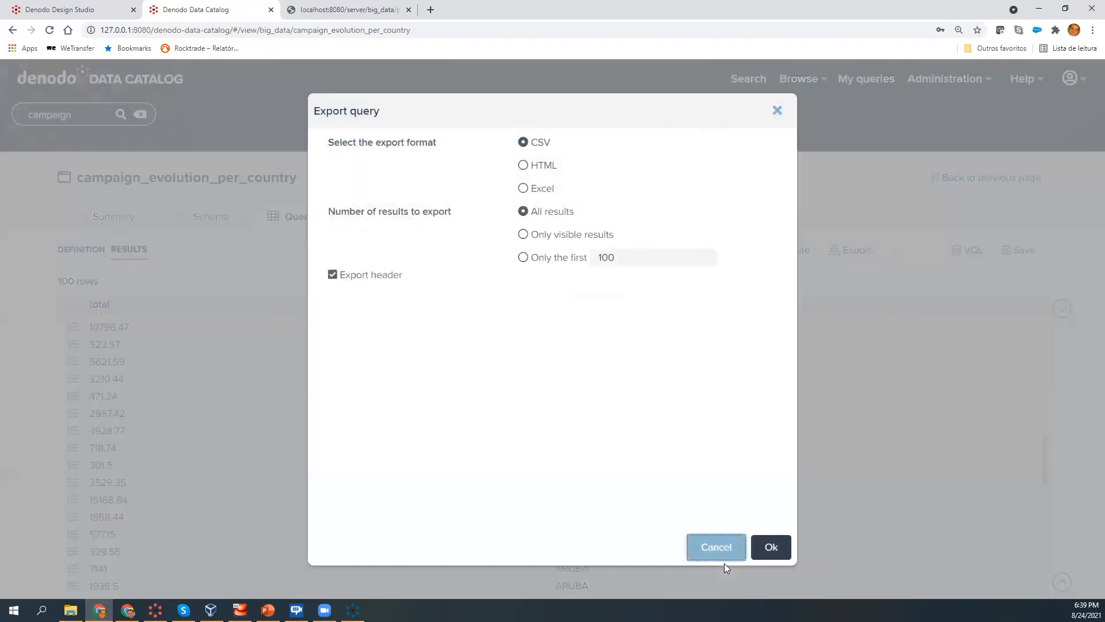
left_click(717, 554)
- Examine the view's data lineage, tracing the country field and the total field back to their sources
left_click(500, 223)
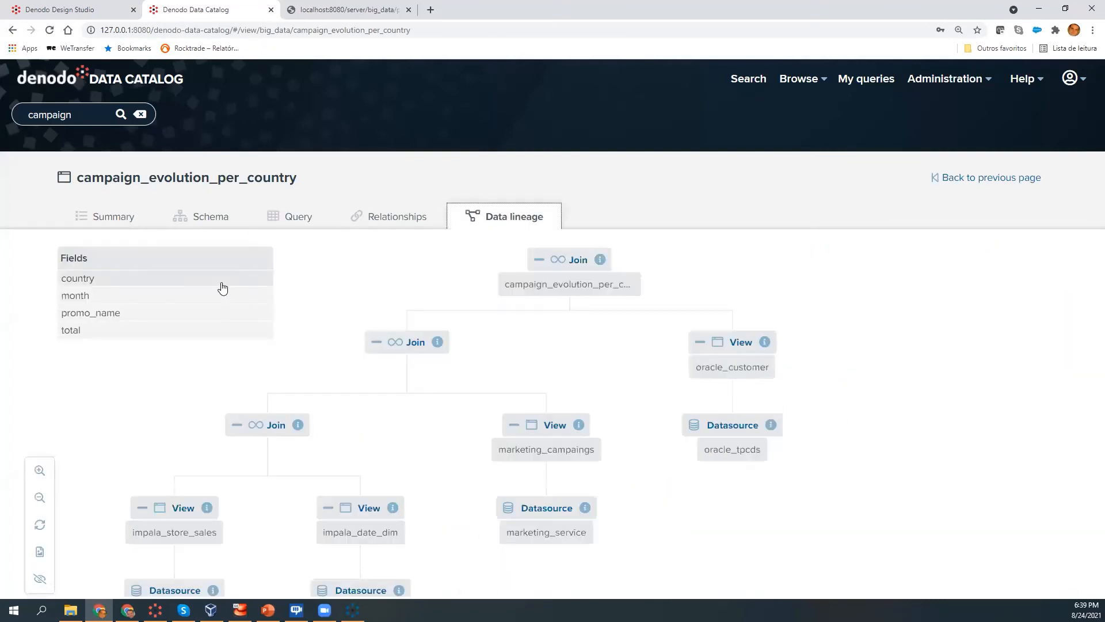
left_click(104, 283)
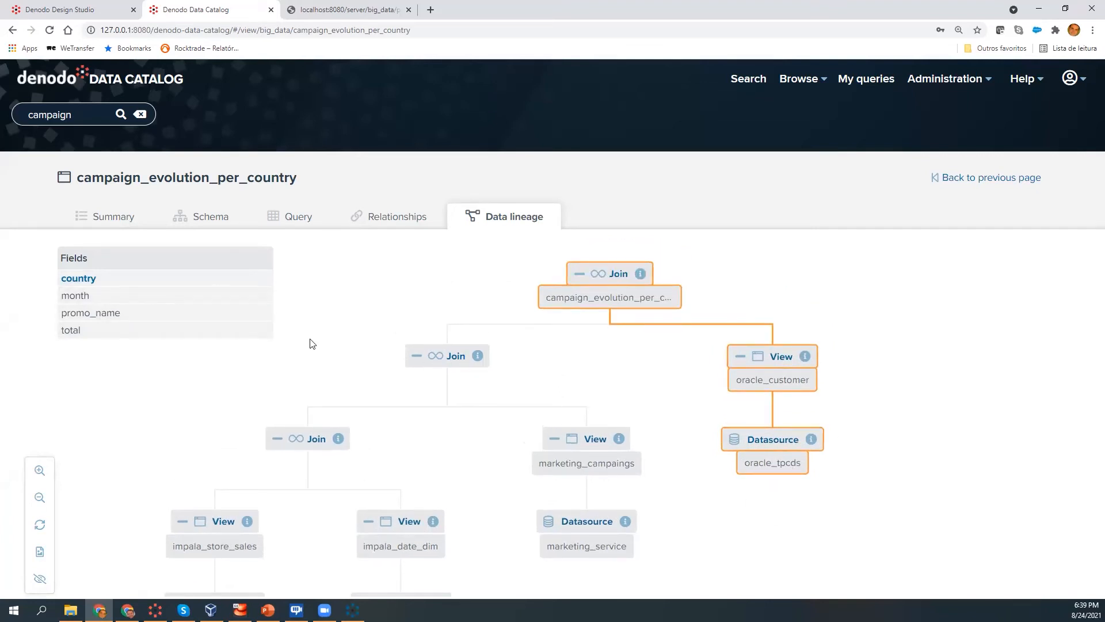
left_click(141, 331)
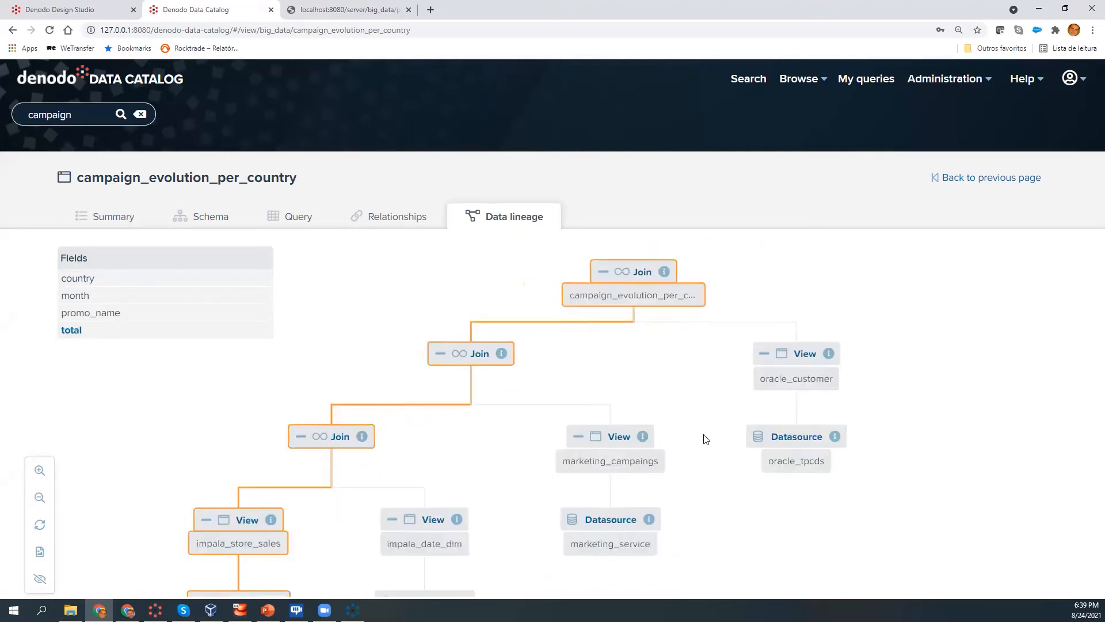
- Open the full details of the top-level campaign_evolution_per_country join in the lineage diagram
left_click(640, 286)
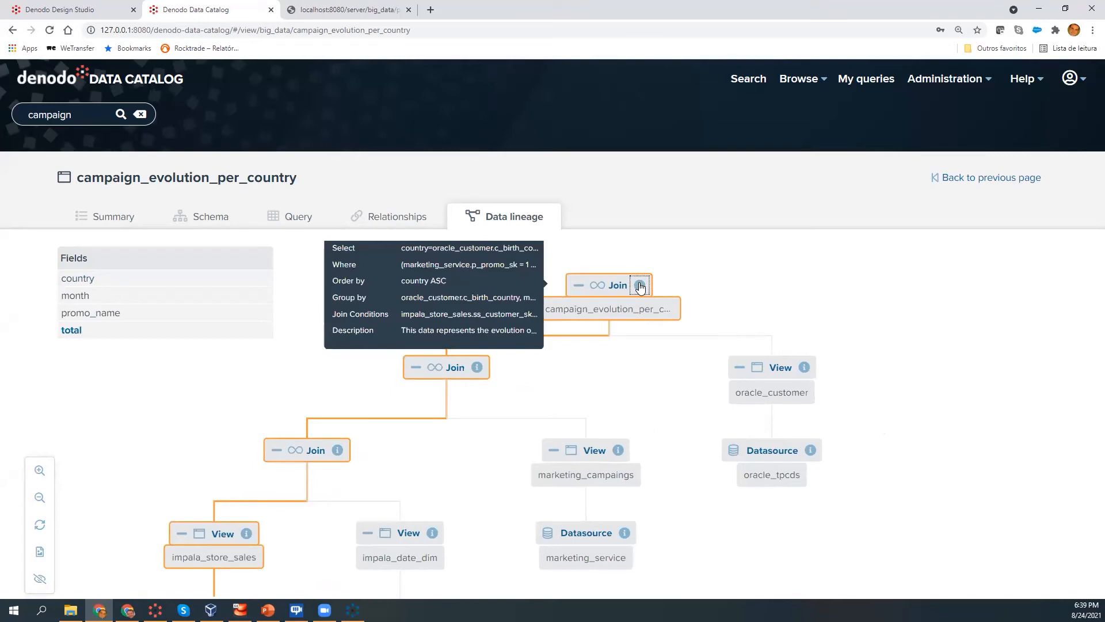
scroll(527, 281, "up", 3)
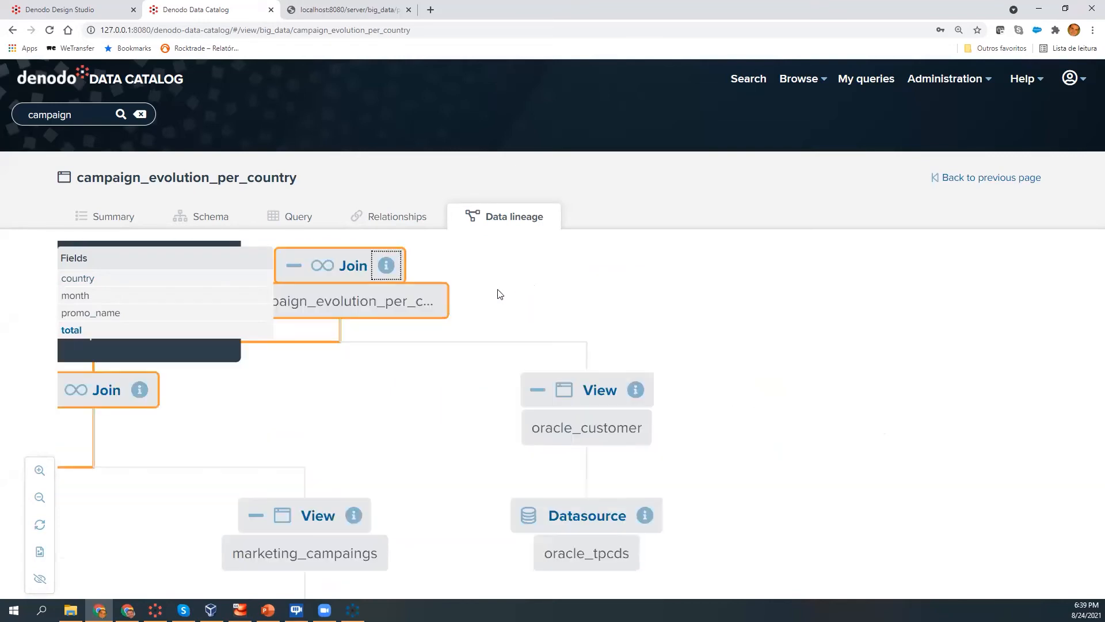
scroll(498, 290, "down", 3)
left_click_drag(560, 377, 596, 455)
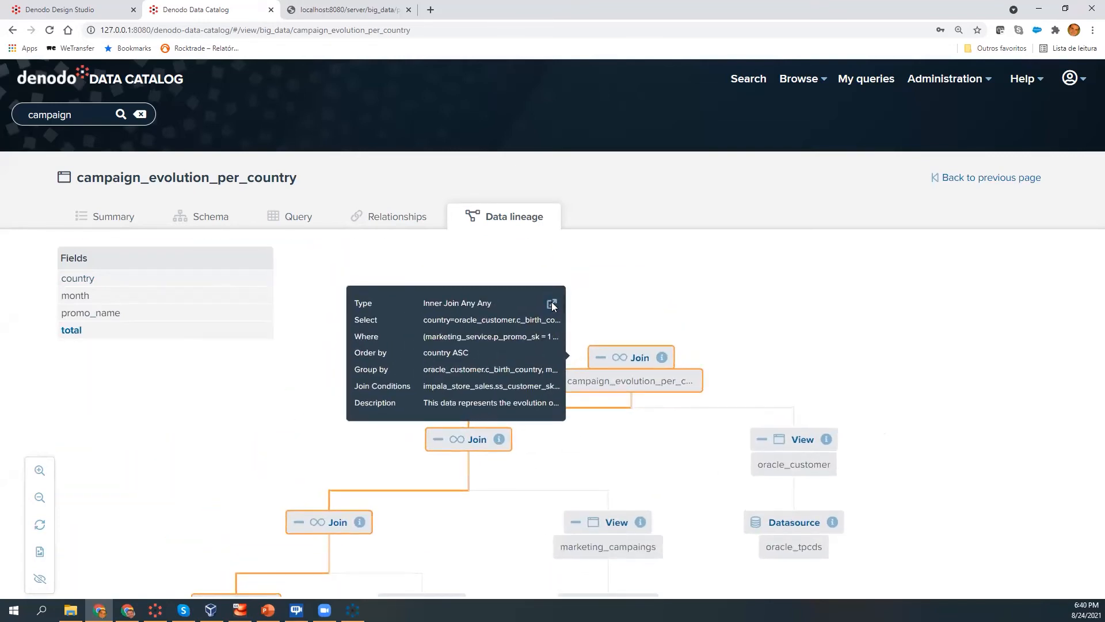
left_click(552, 305)
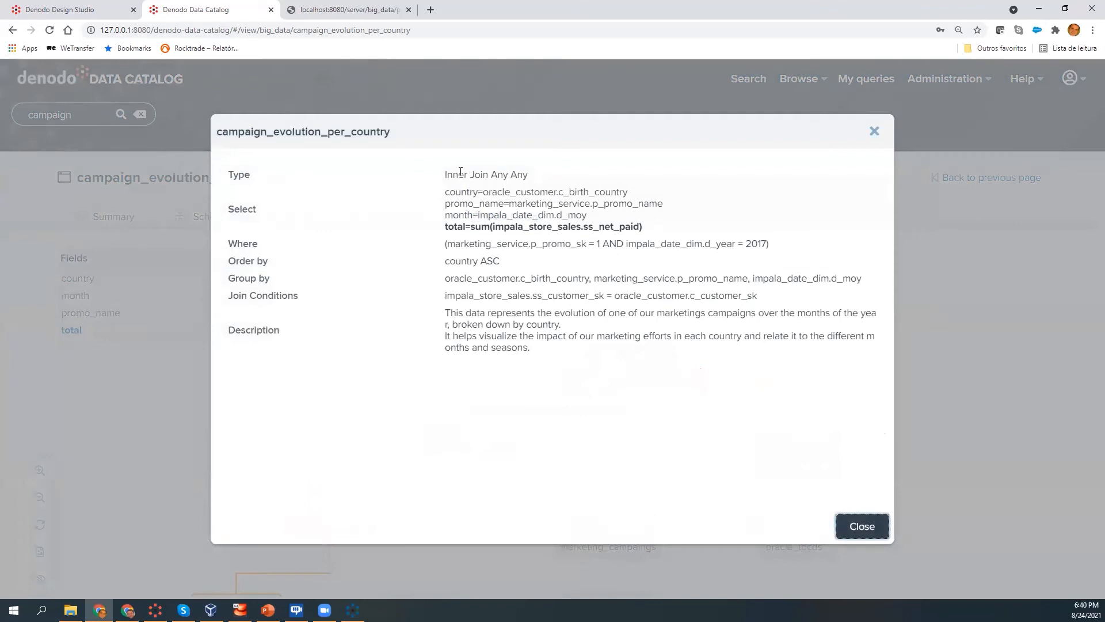
- Examine the join's type, selected fields, filter, join condition and description, and close its details
left_click_drag(448, 171, 554, 180)
left_click(244, 199)
left_click_drag(447, 226, 686, 226)
left_click(687, 227)
left_click_drag(449, 194, 658, 226)
left_click_drag(449, 243, 792, 244)
left_click(791, 244)
left_click_drag(446, 295, 778, 299)
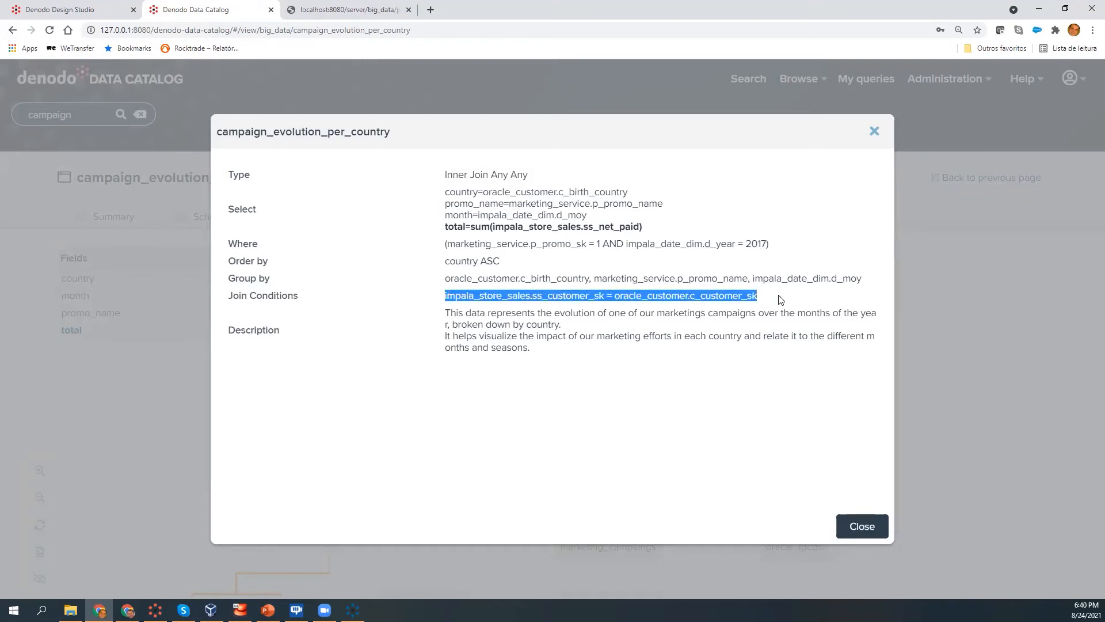
left_click(711, 297)
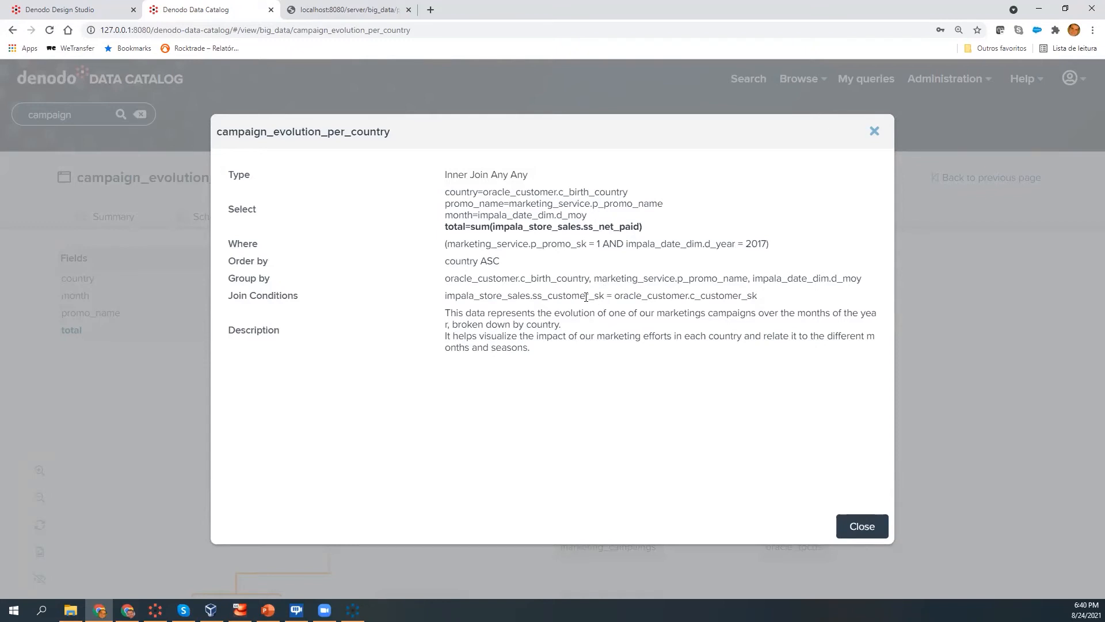
left_click_drag(543, 352, 441, 320)
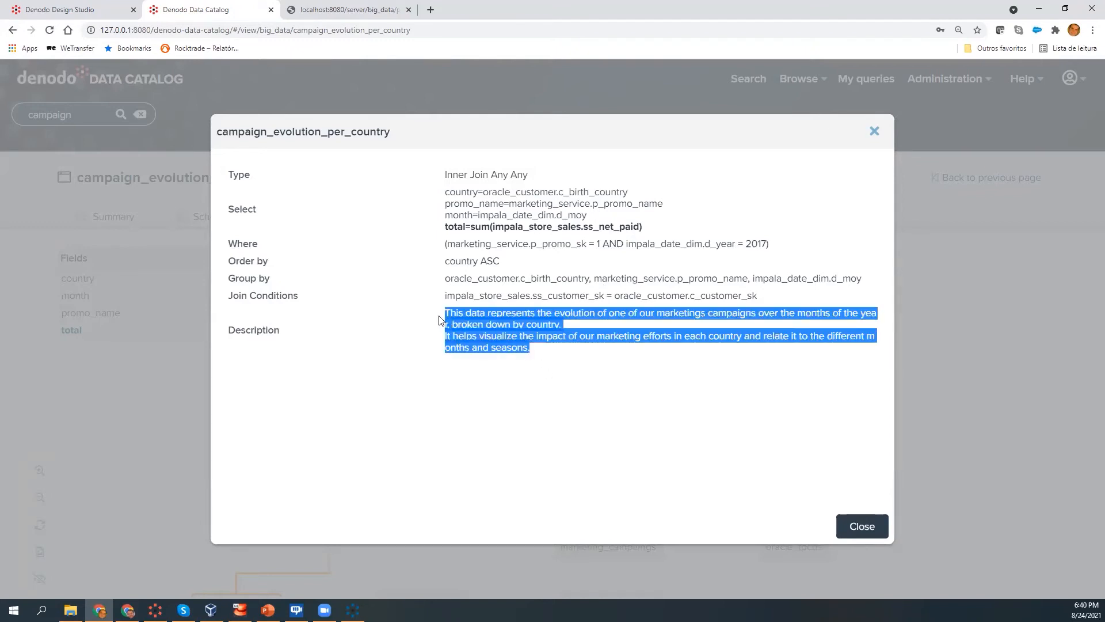
left_click(873, 131)
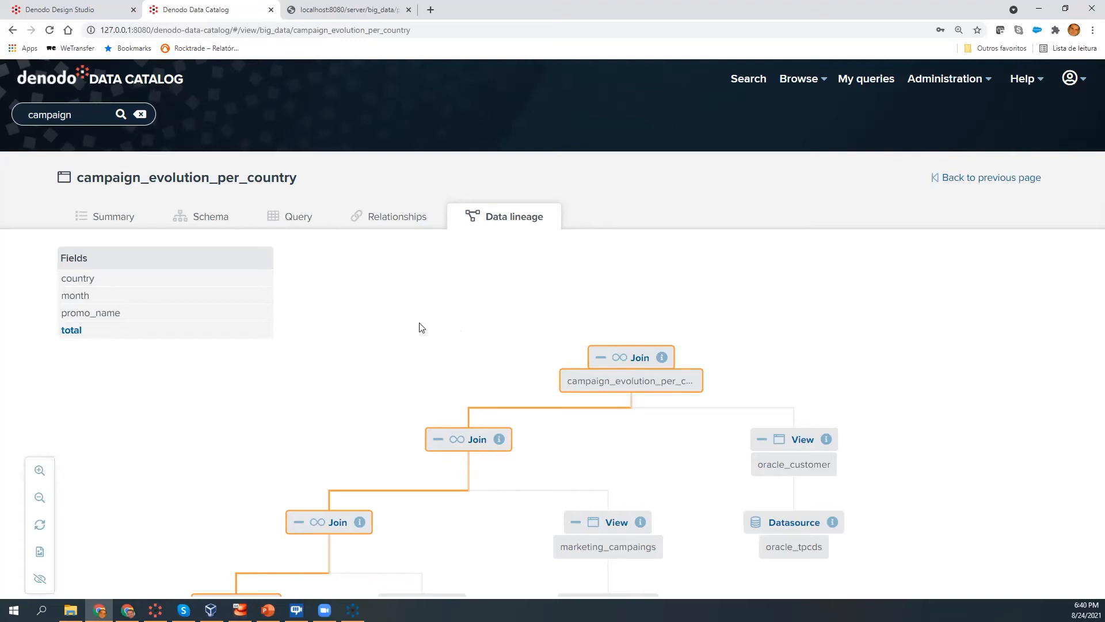
- Return to the view's summary and review its JDBC, ODBC, REST and OData connection URLs
left_click(109, 224)
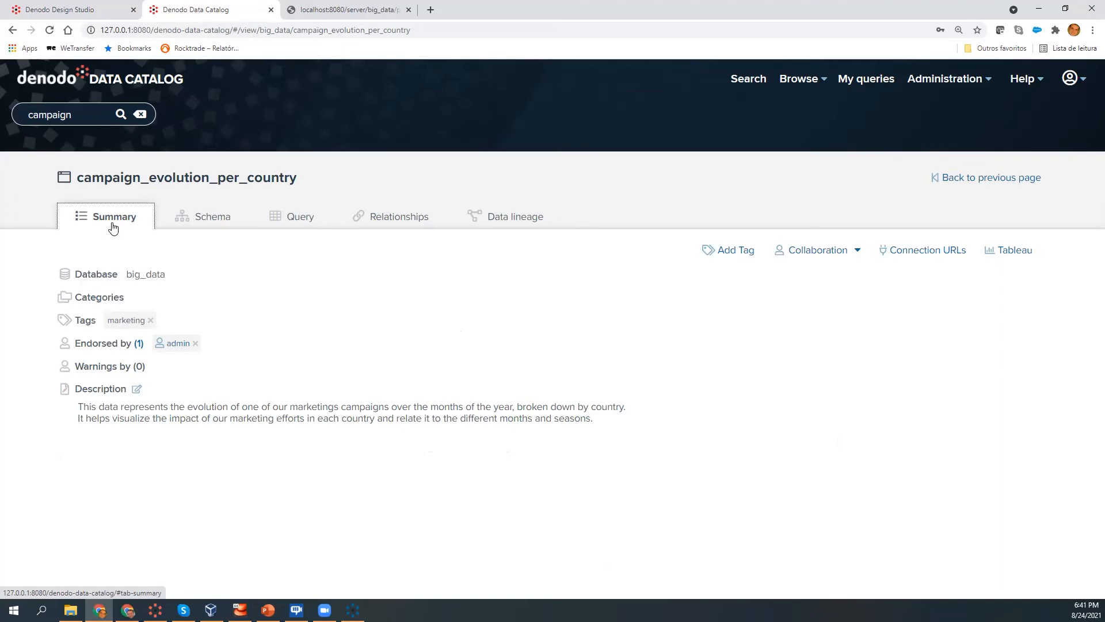
left_click(932, 256)
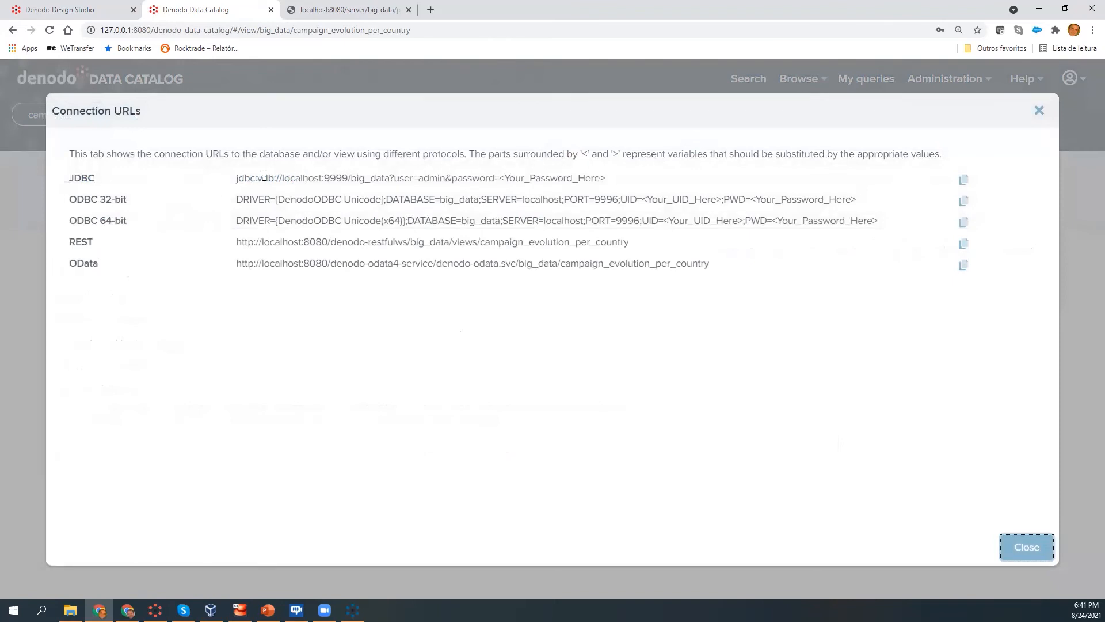
left_click_drag(237, 178, 661, 182)
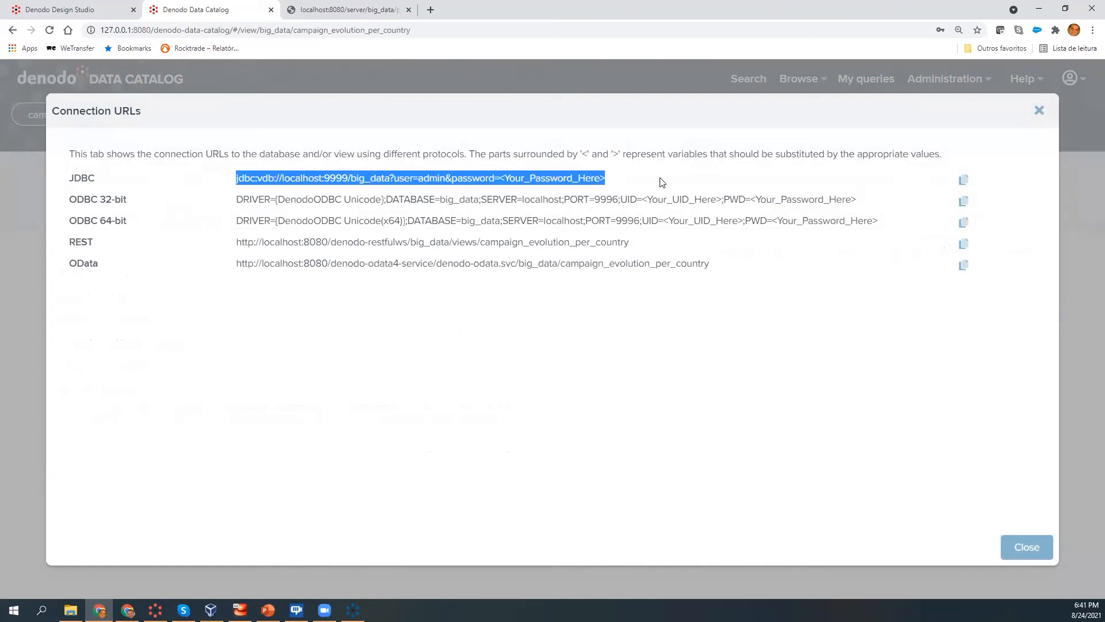
left_click(239, 201)
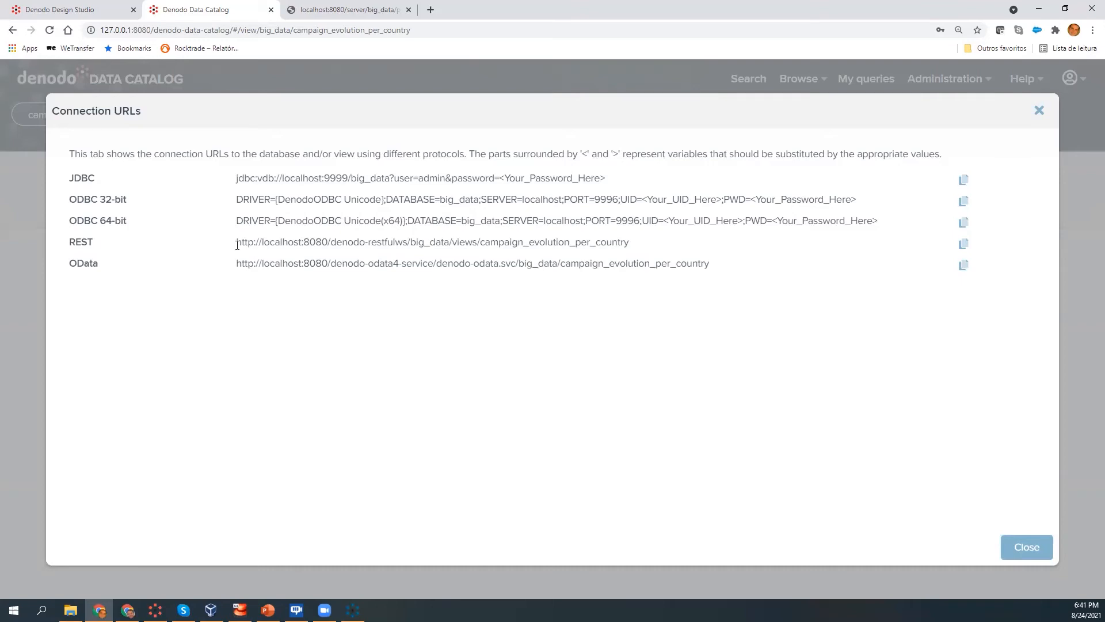
left_click_drag(238, 245, 638, 238)
left_click(644, 238)
left_click_drag(238, 270, 613, 269)
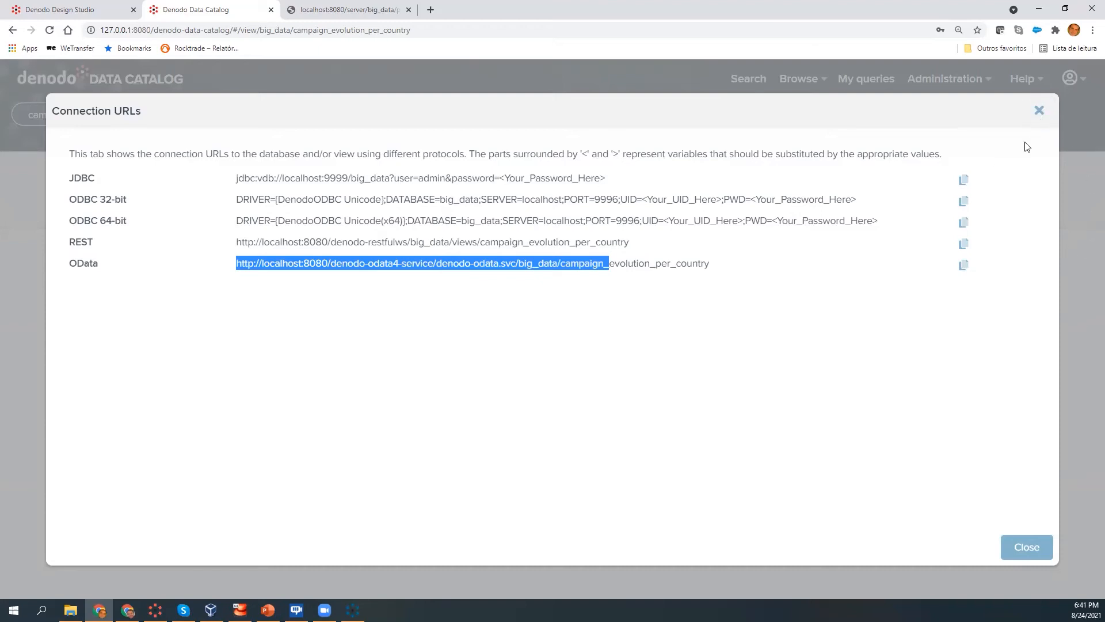
left_click(1023, 549)
- Export the view as a Tableau data source, recheck its connection URLs, and open the downloaded .tds file in Tableau
left_click(1002, 254)
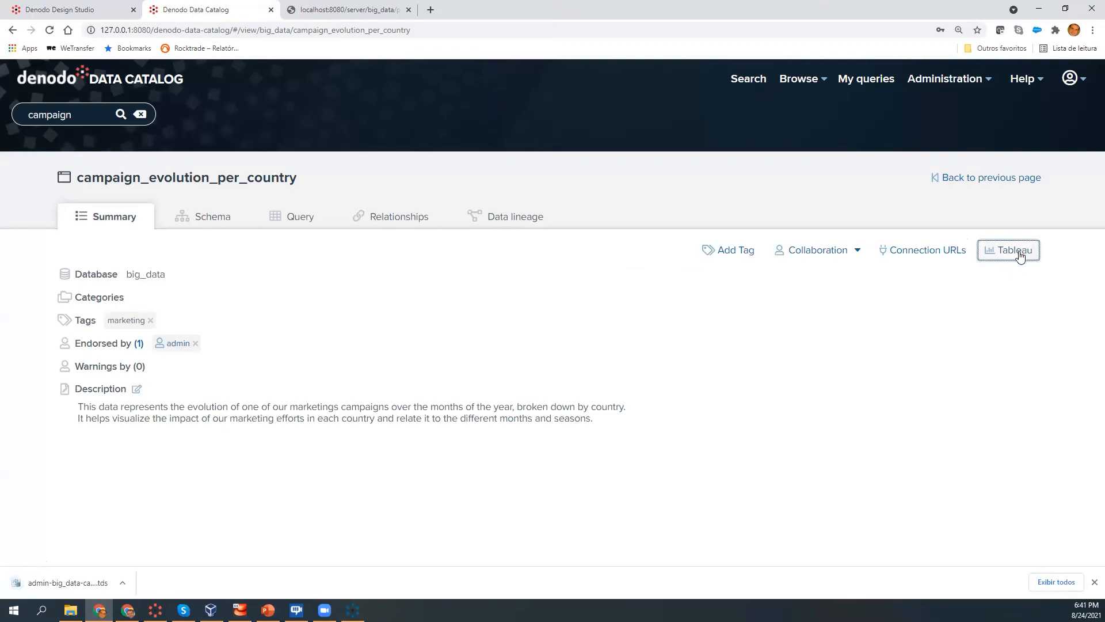
left_click(921, 250)
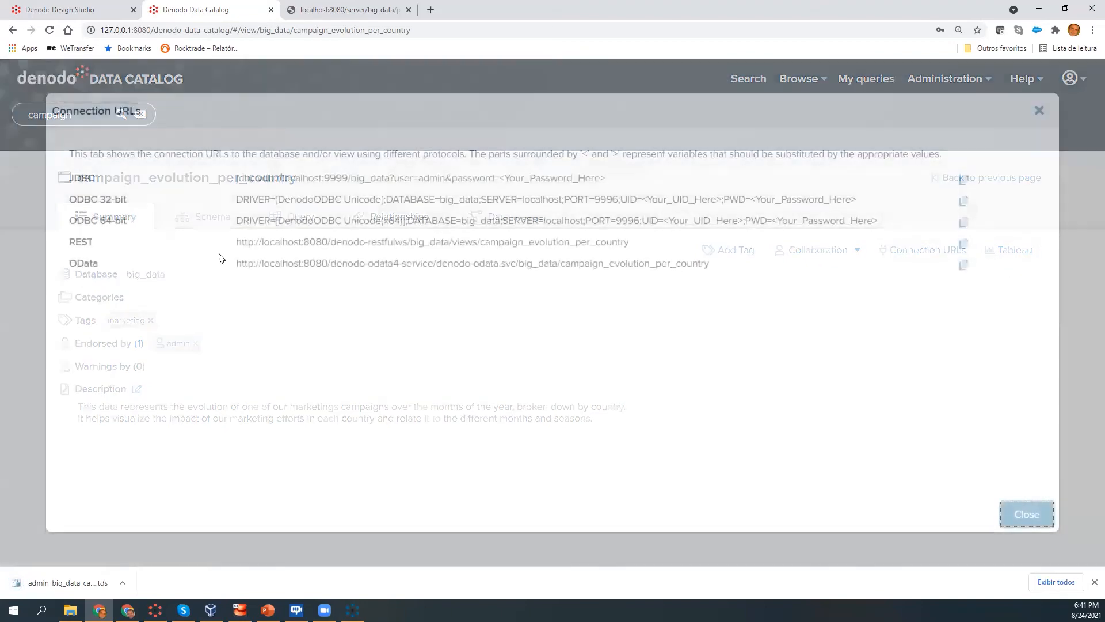
left_click(241, 218)
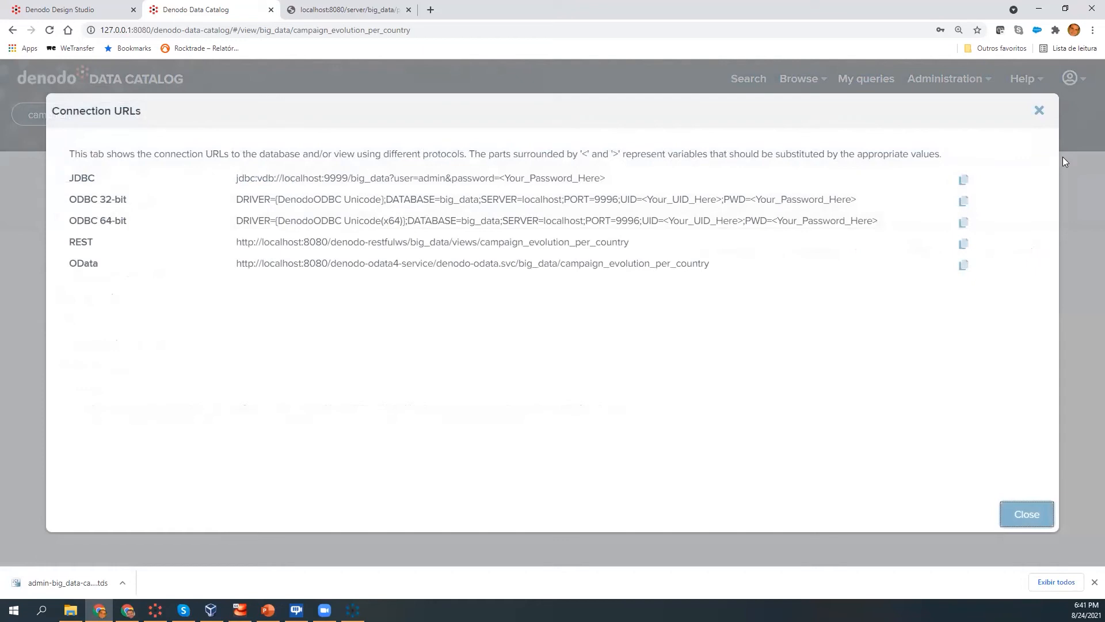
left_click(1051, 113)
left_click(86, 583)
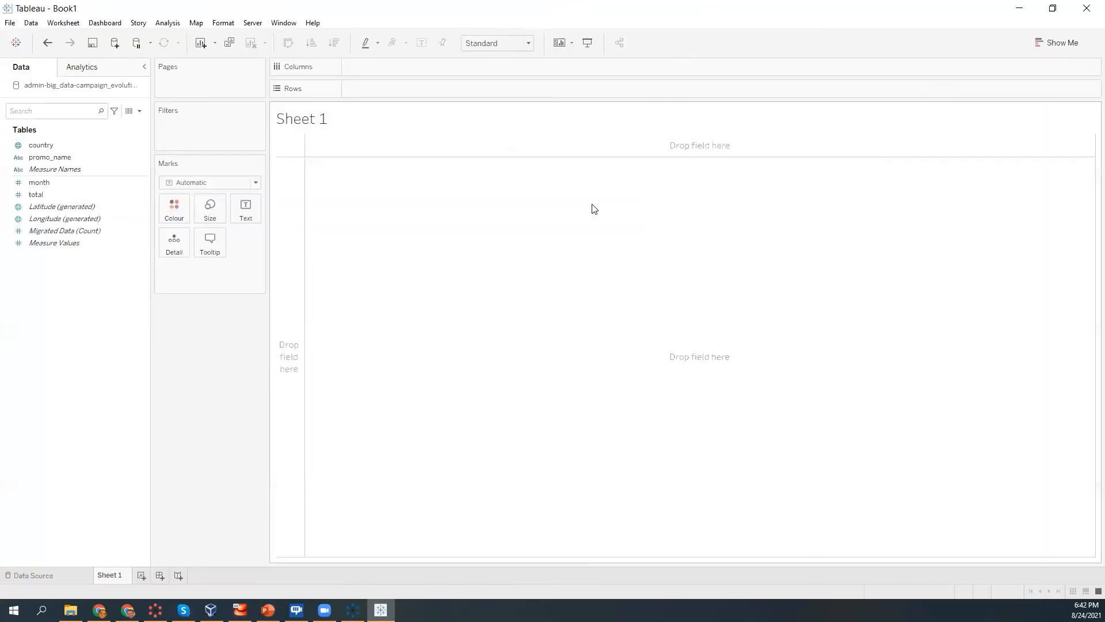
- Make month a dimension and check the data source's connection and tables before returning to Sheet 1
left_click_drag(43, 180, 46, 146)
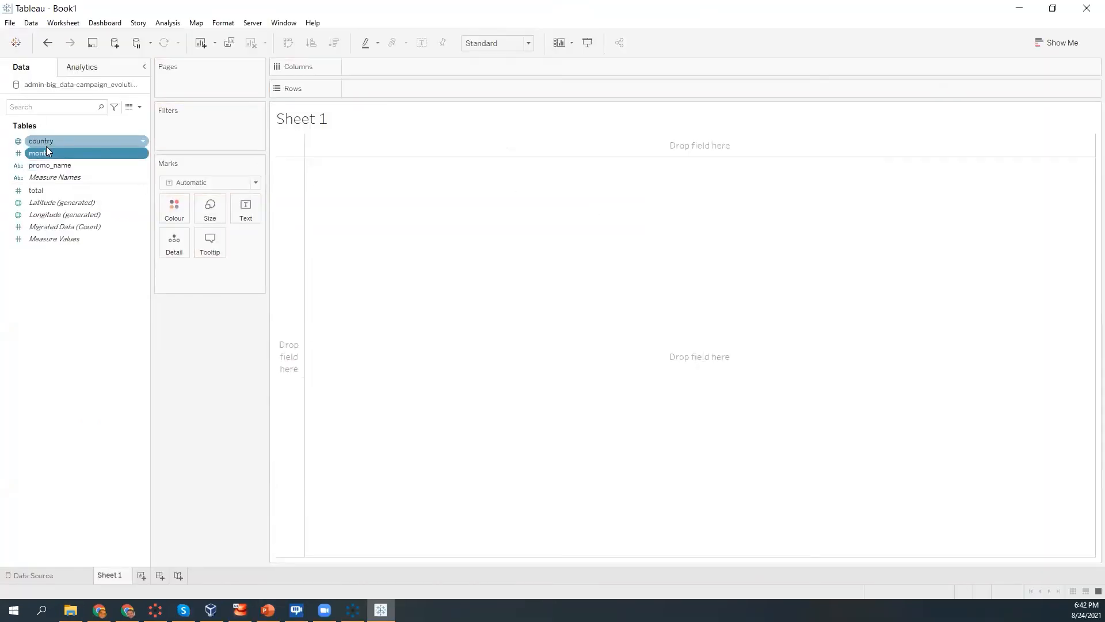
right_click(92, 85)
left_click(128, 92)
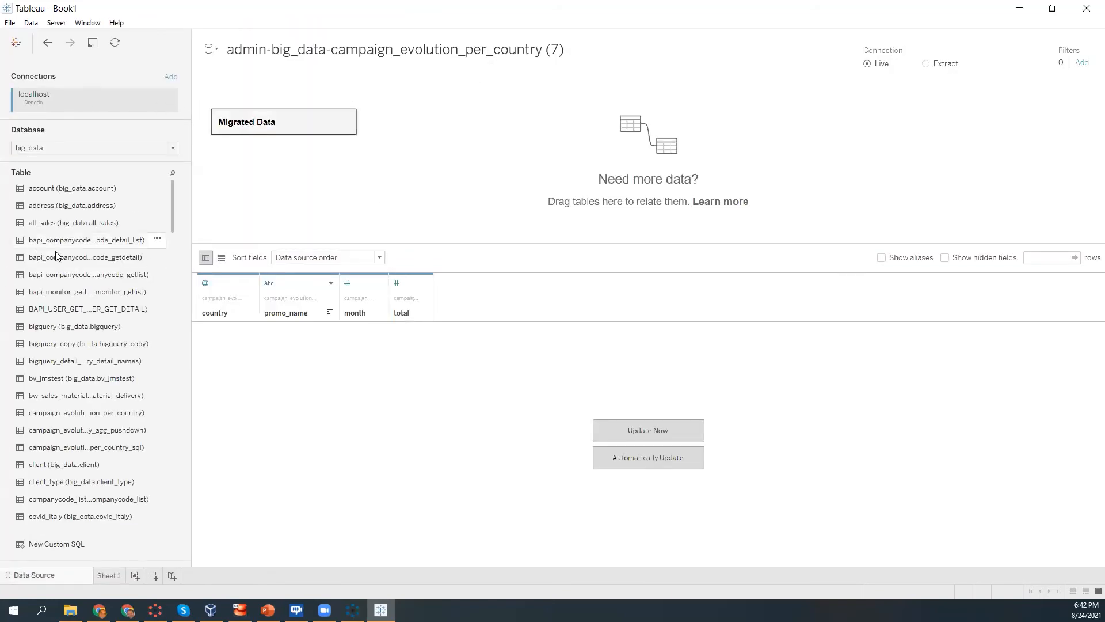
left_click(109, 575)
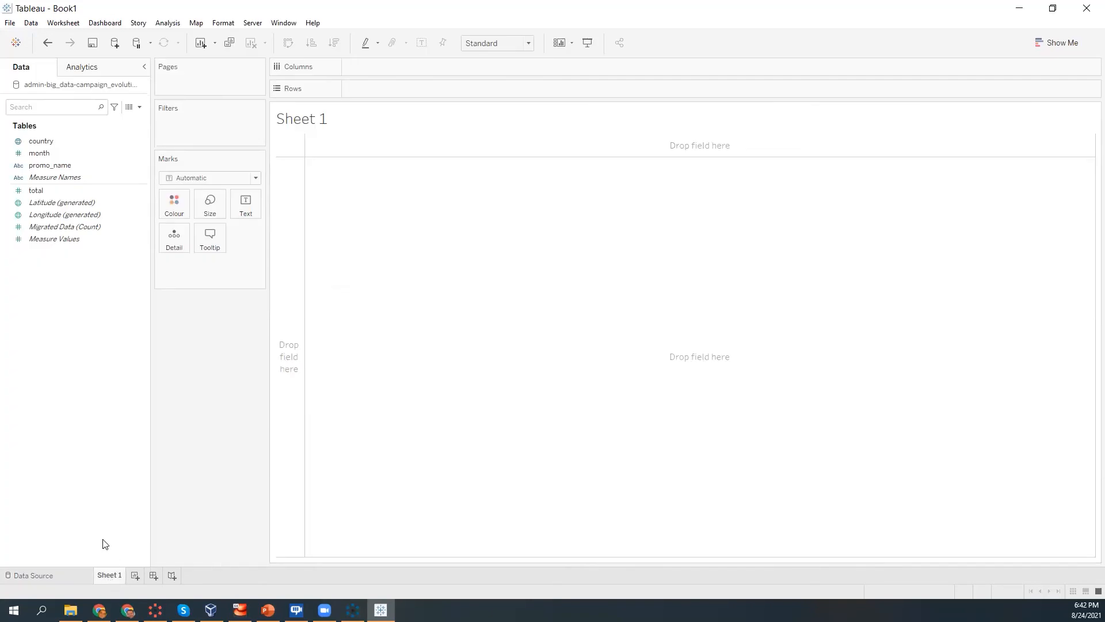
- Build a map by country on Sheet 1, filter out the unknown locations, and colour the countries by total
left_click(50, 144)
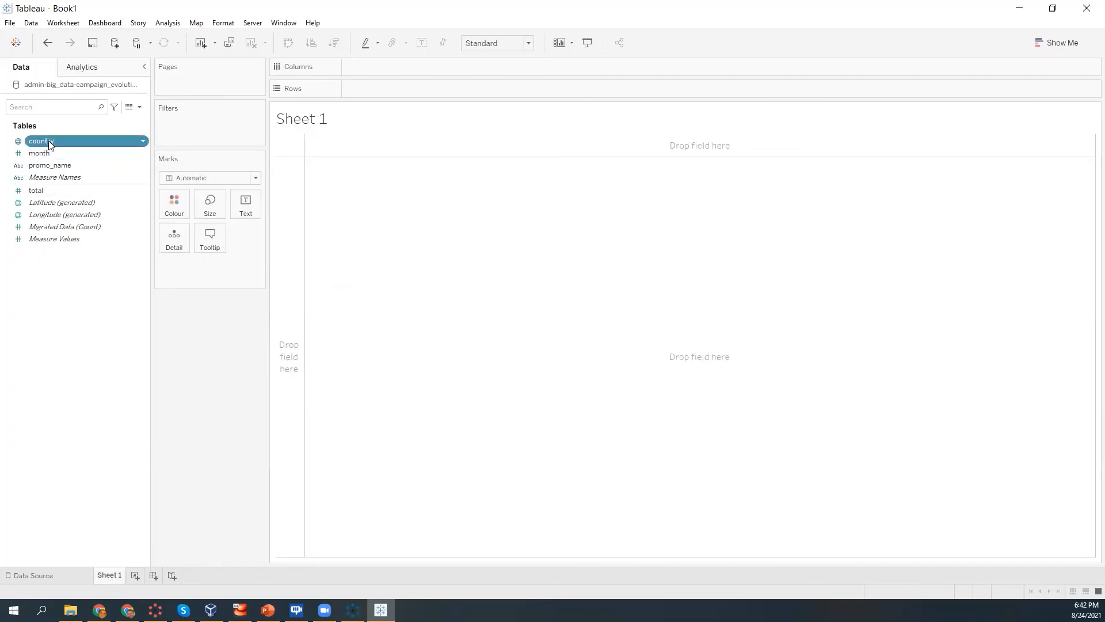
double_click(50, 144)
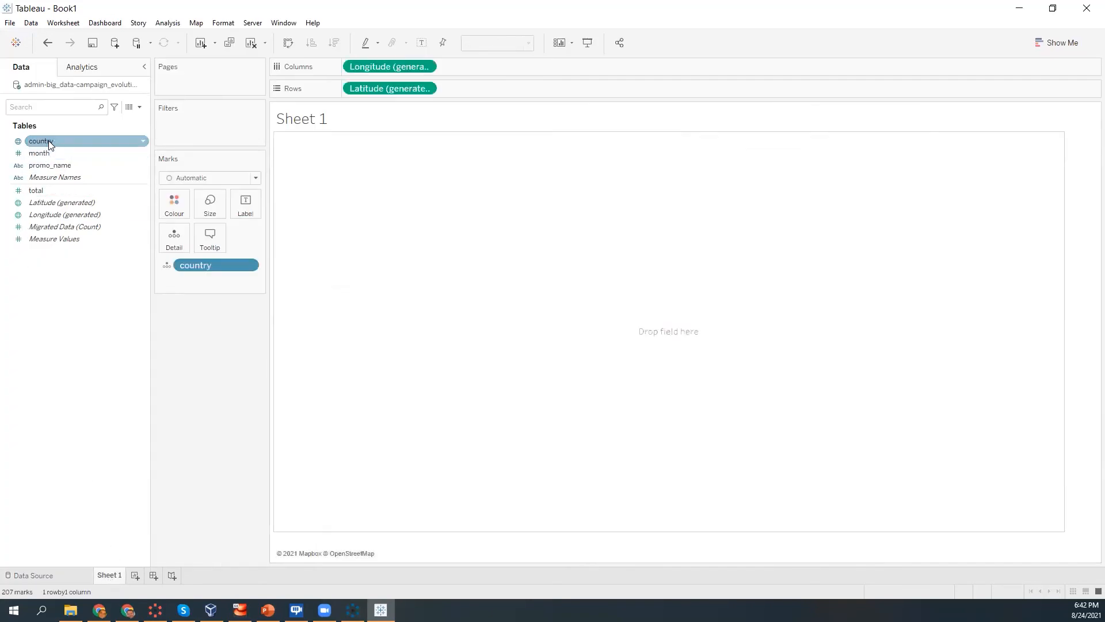
left_click(1056, 551)
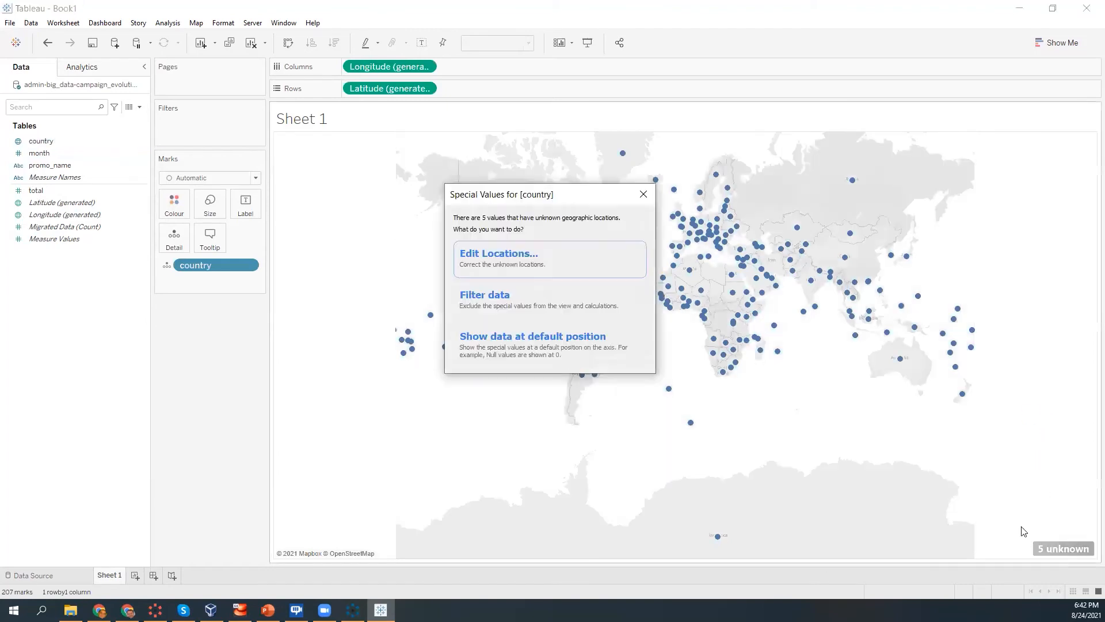
left_click(592, 305)
left_click_drag(60, 193, 173, 222)
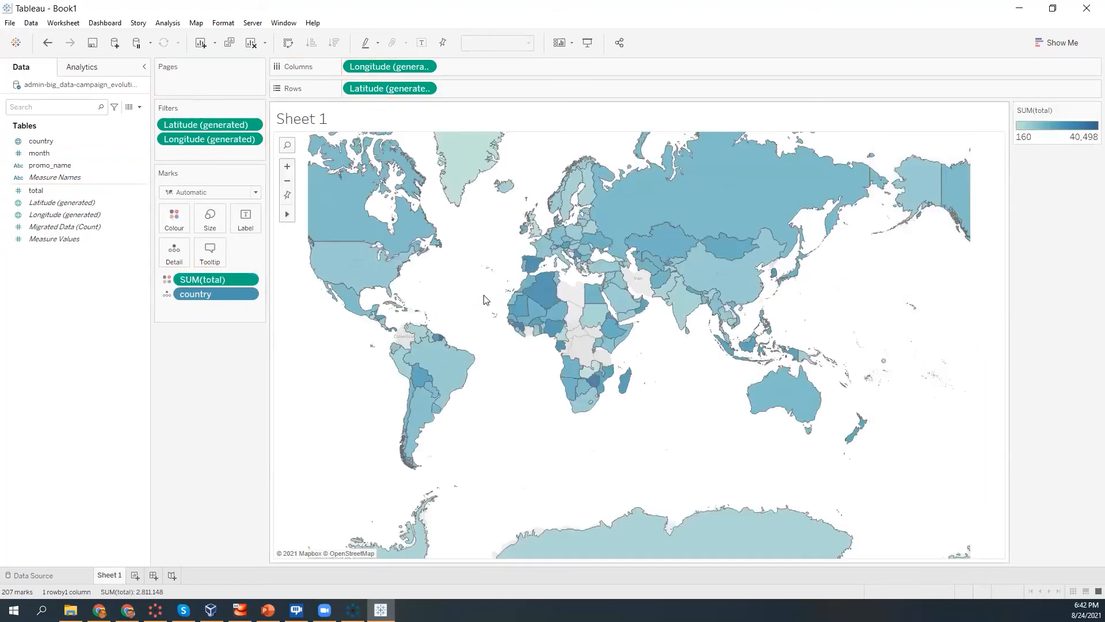
- Create a second worksheet with a bar chart of total by month, using month as rows and total as columns
left_click(135, 575)
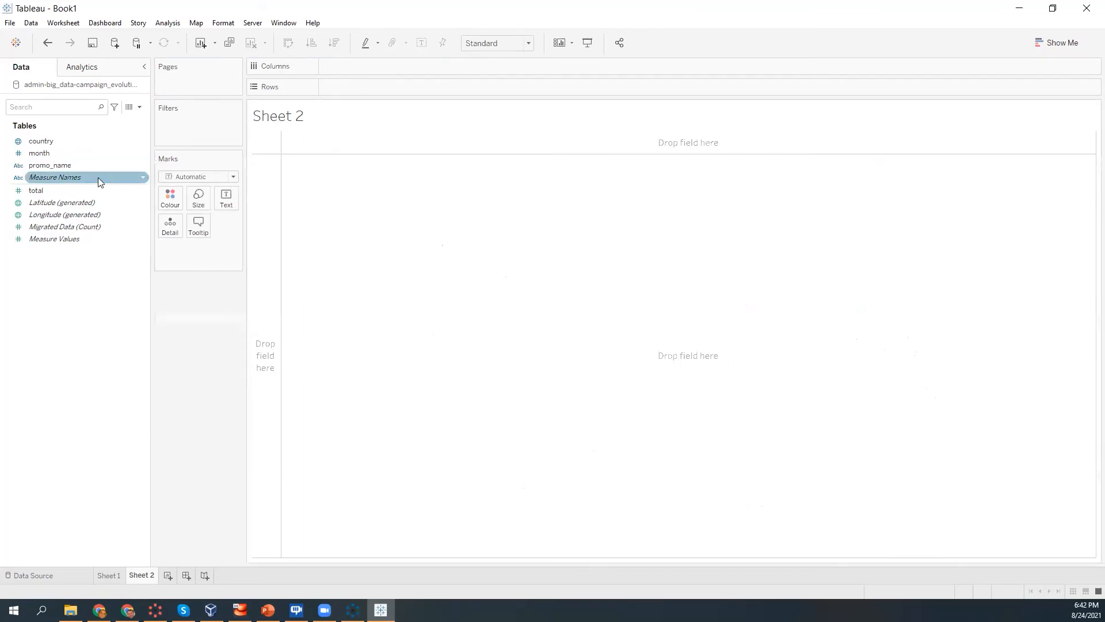
left_click_drag(43, 154, 261, 241)
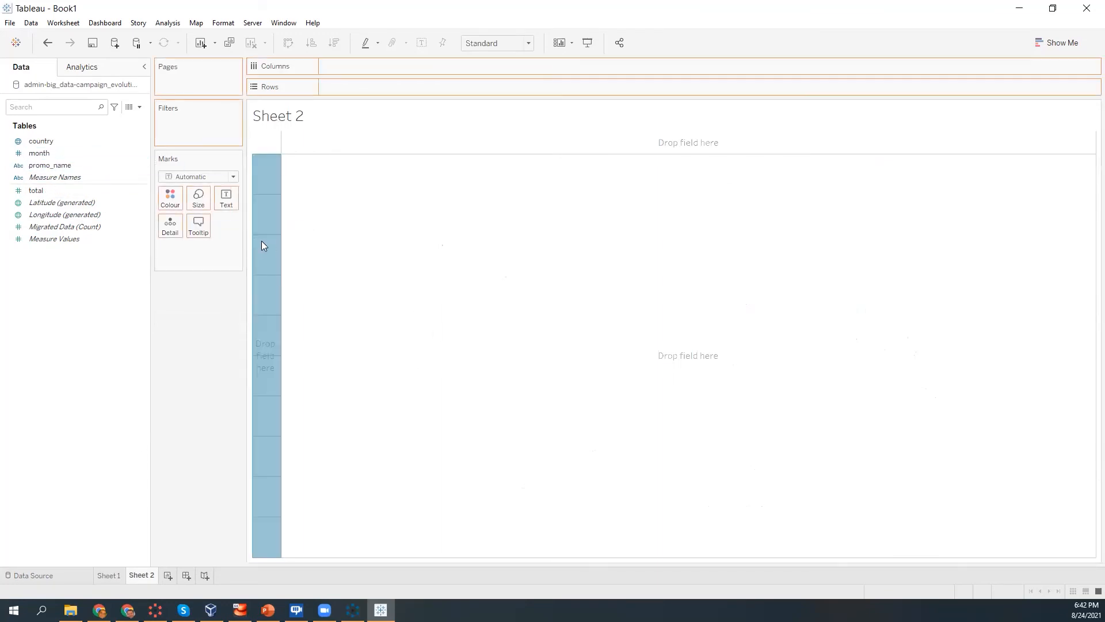
left_click(35, 192)
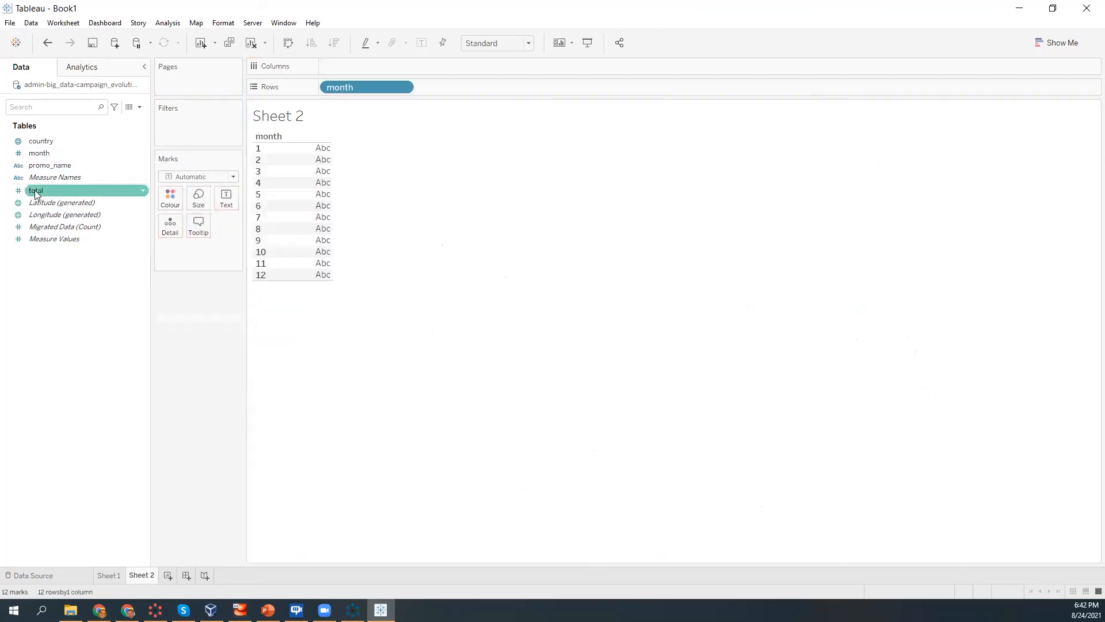
left_click_drag(35, 192, 330, 72)
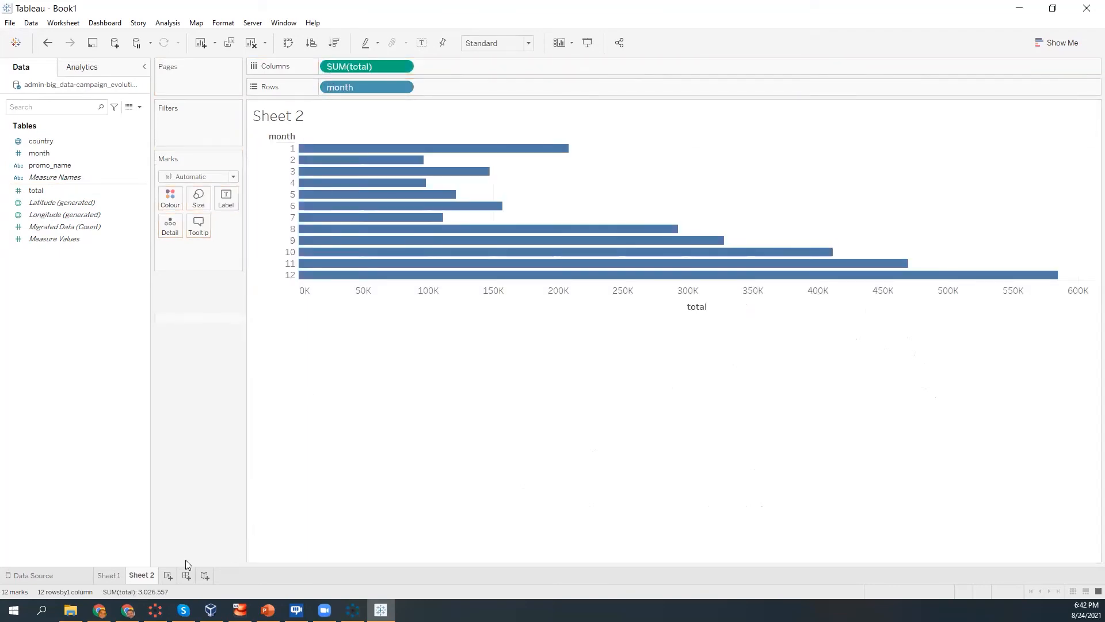
- Fit the total-by-month bar chart to Entire View and add a third worksheet
left_click(500, 45)
left_click(478, 86)
left_click(168, 575)
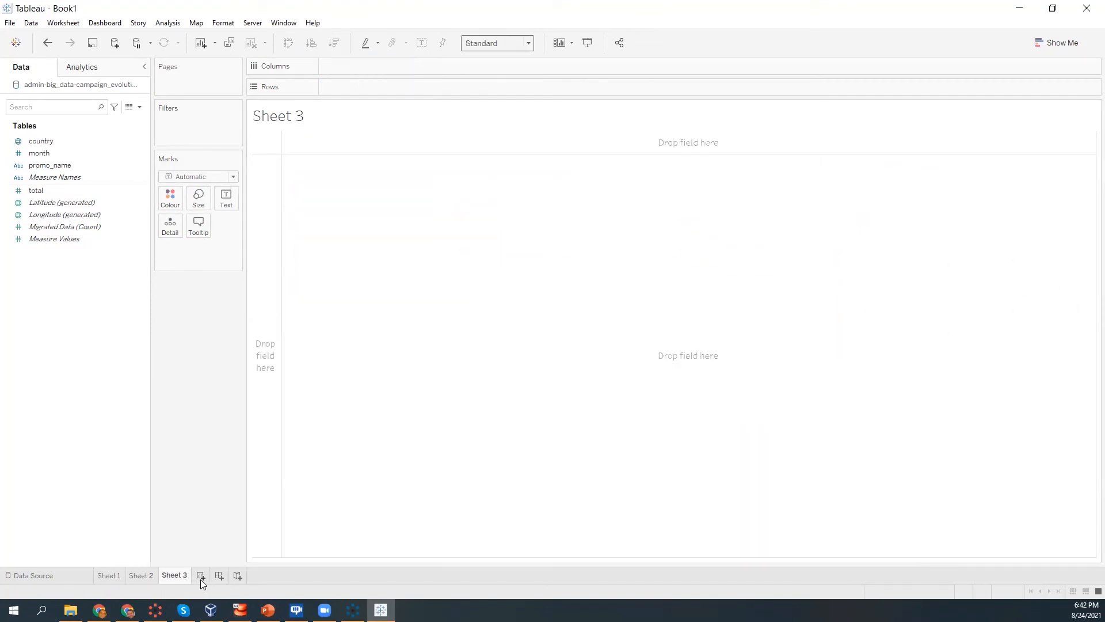
- Create a dashboard with the Sheet 1 map above the Sheet 2 bar chart, and delete the colour legend's layout container
left_click(218, 575)
double_click(51, 217)
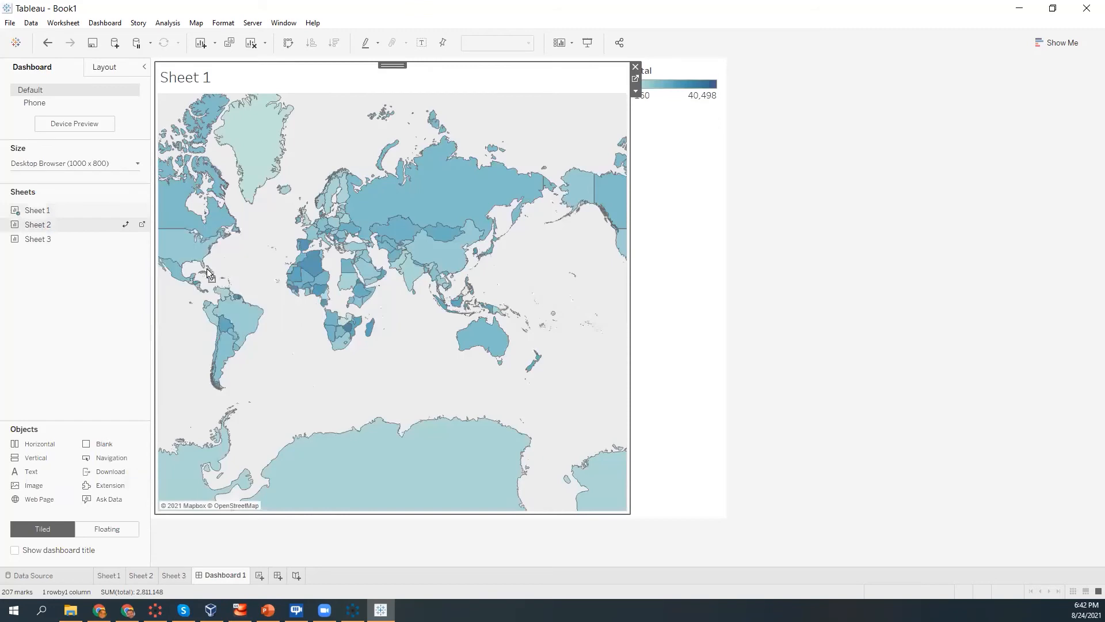
left_click_drag(209, 275, 455, 429)
left_click(676, 340)
left_click(728, 66)
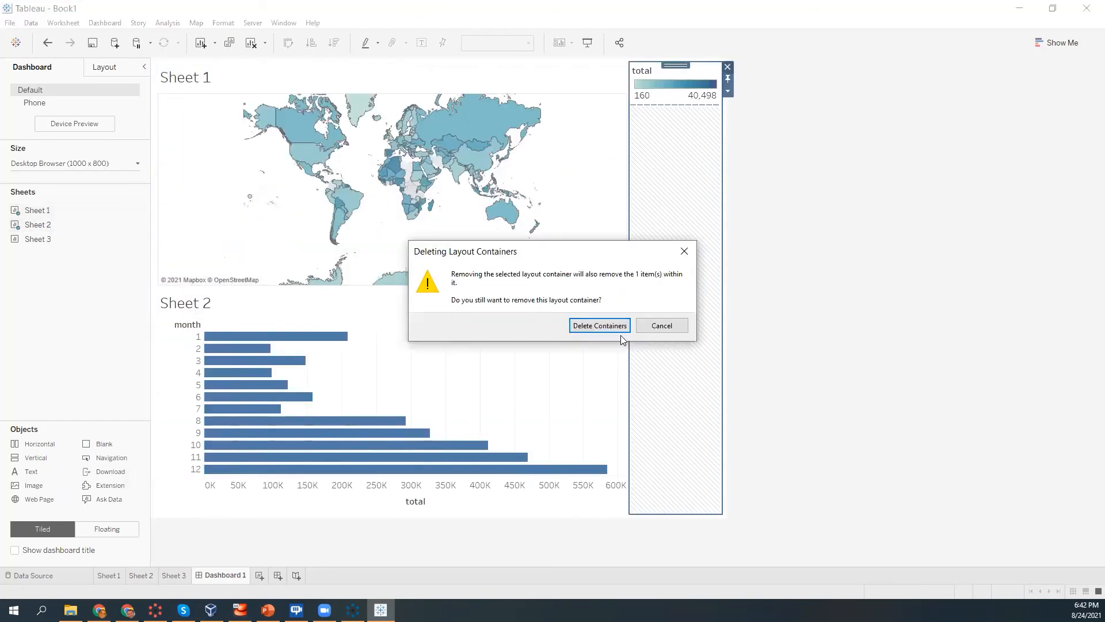
left_click(605, 324)
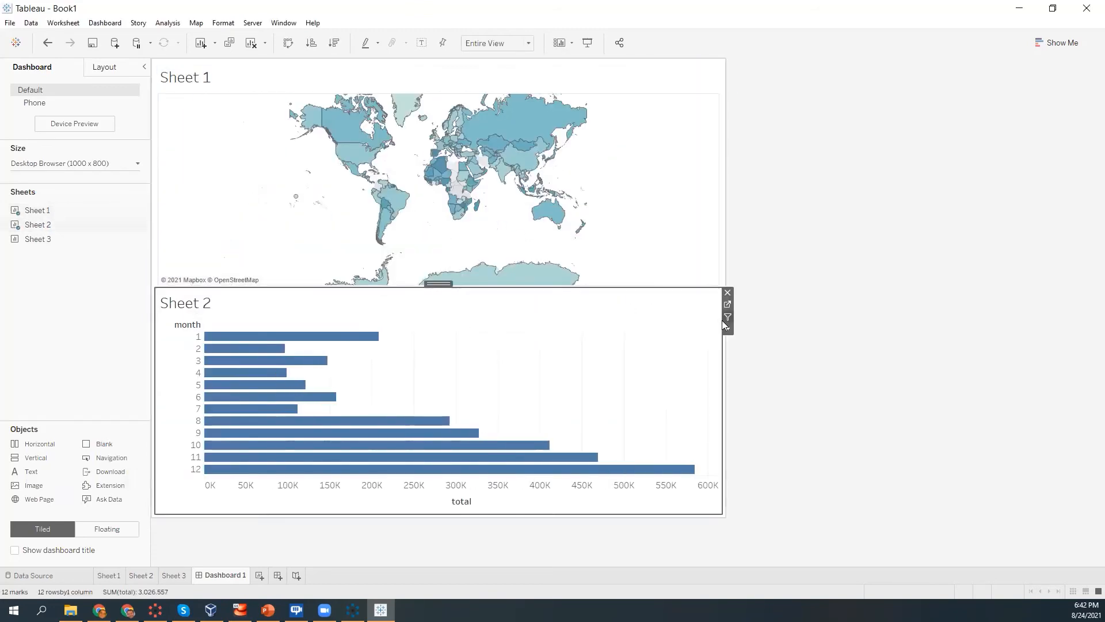
- Filter the dashboard map by month 1 and by month 2 from the bar chart, clearing each selection
mouse_move(257, 338)
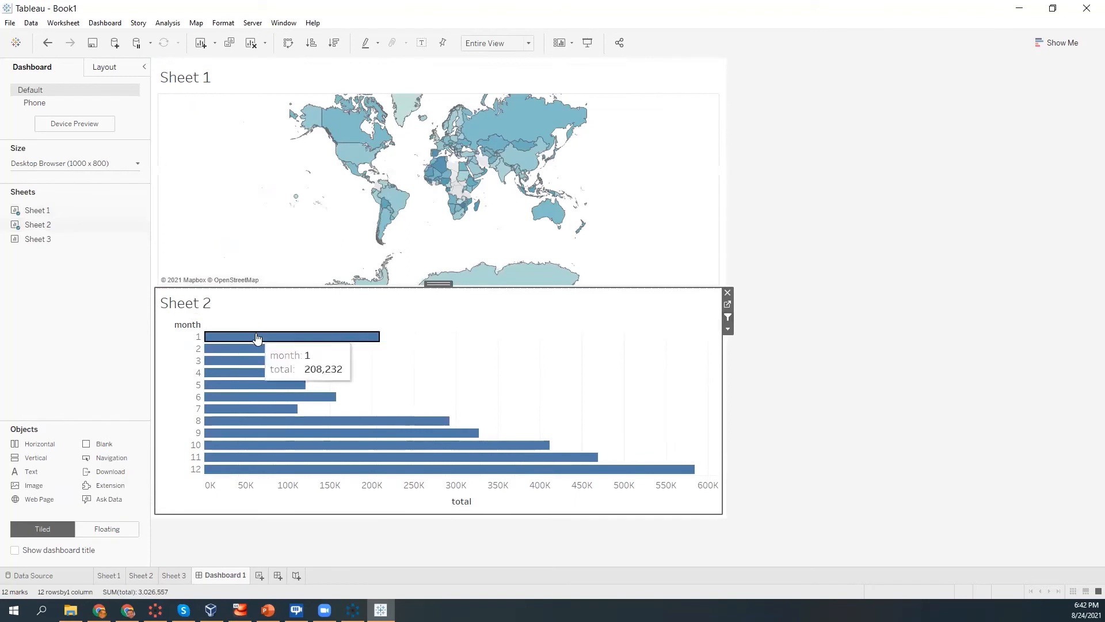
left_click(257, 338)
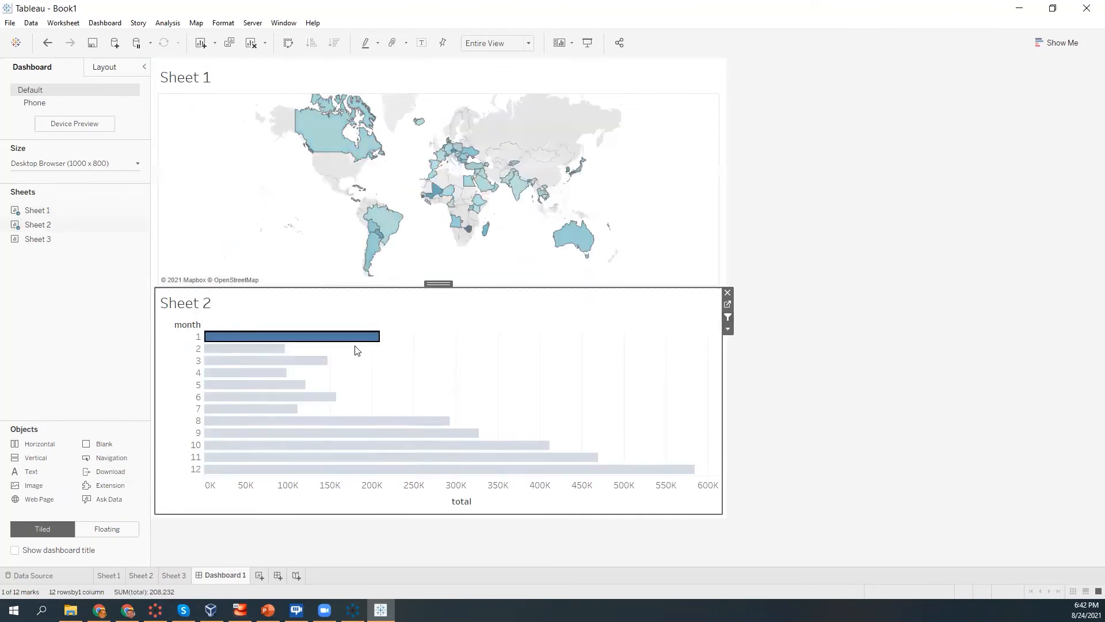
left_click(344, 341)
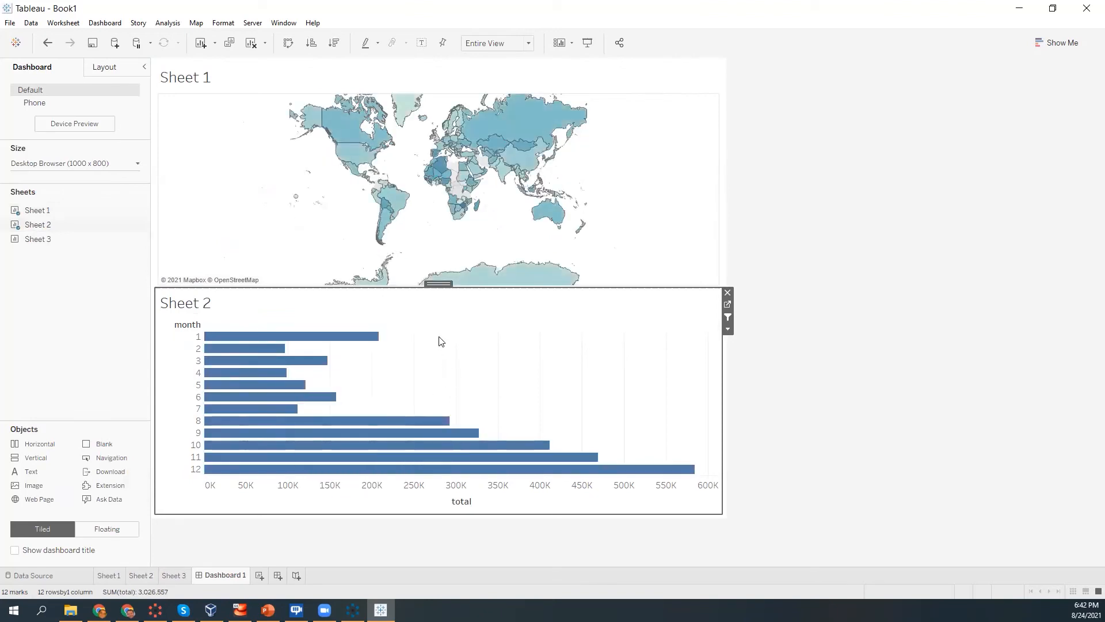
mouse_move(266, 356)
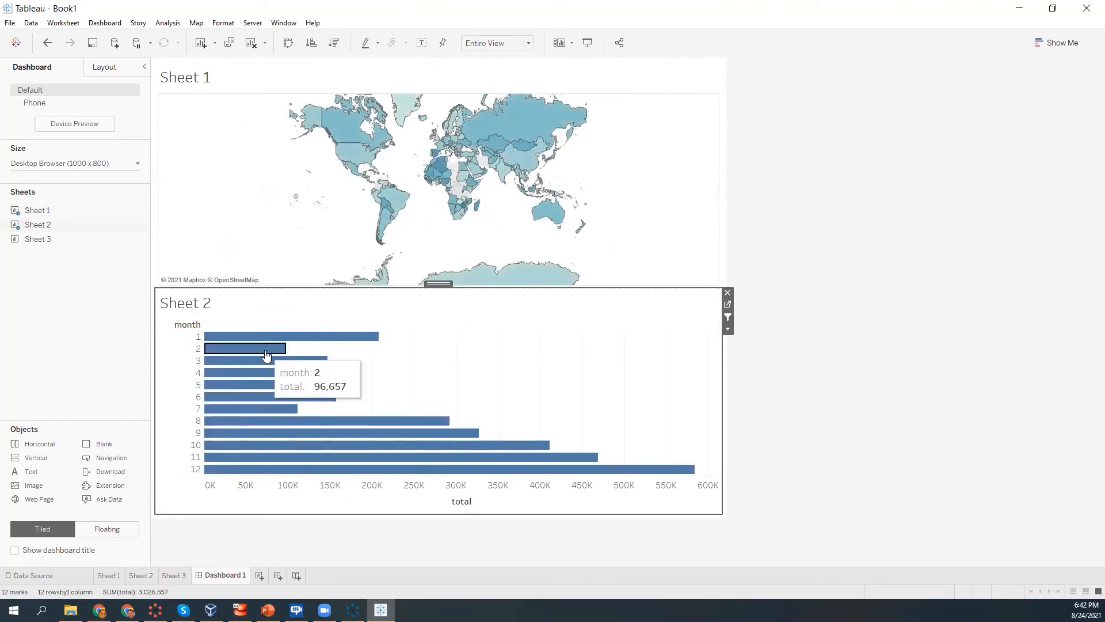
left_click(266, 355)
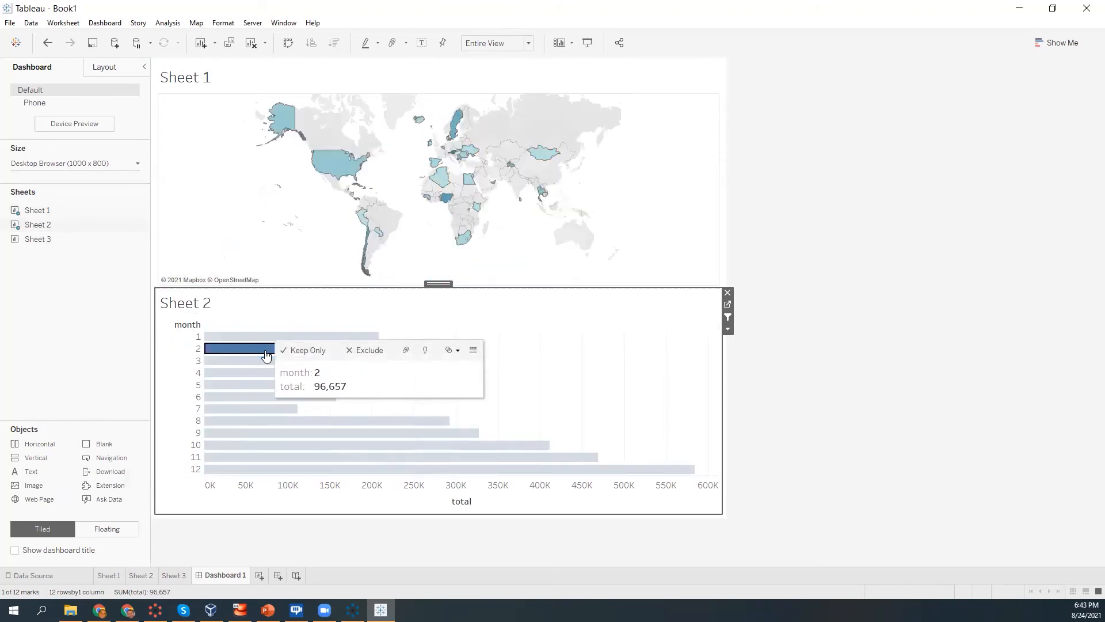
left_click(266, 355)
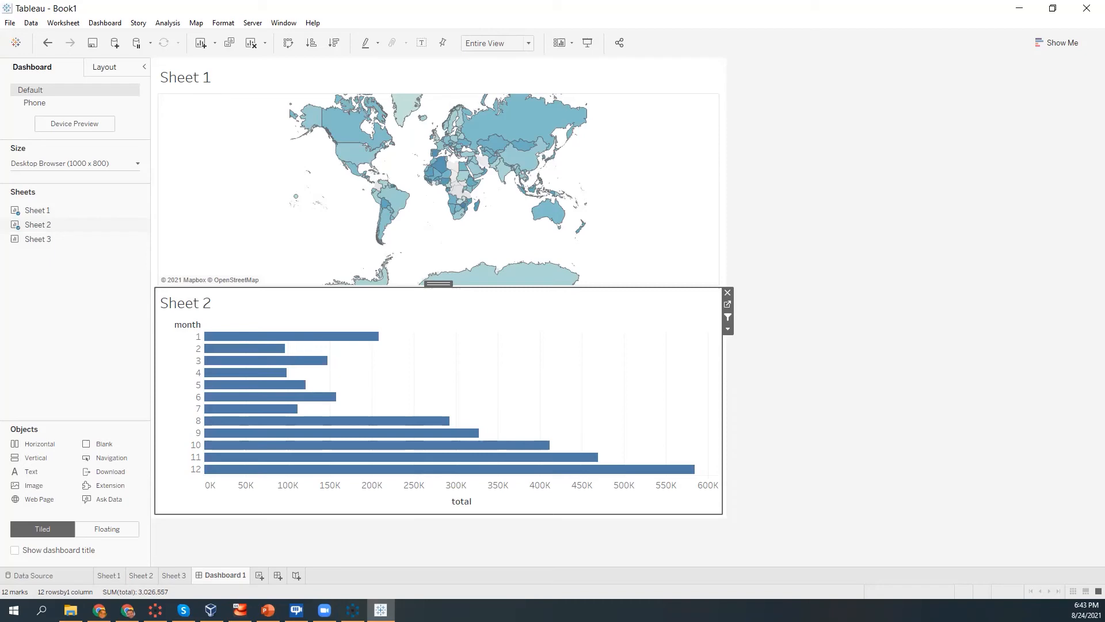
- Switch to Denodo Design Studio and review the summary and tree view of campaign_evolution_per_country
left_click(382, 610)
left_click(51, 9)
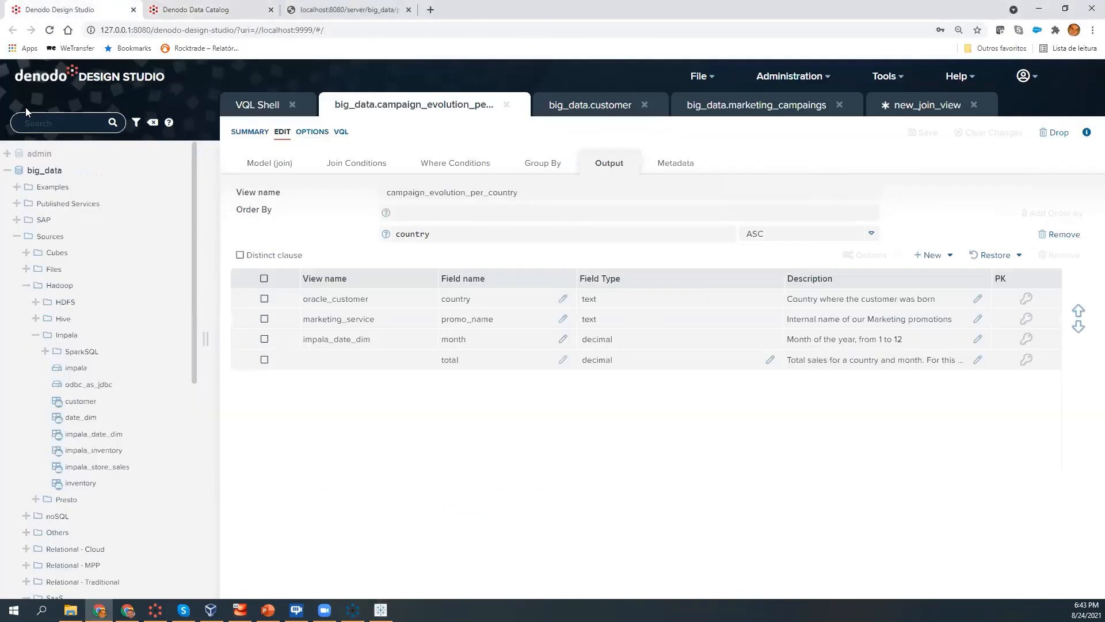
key("ctrl+plus")
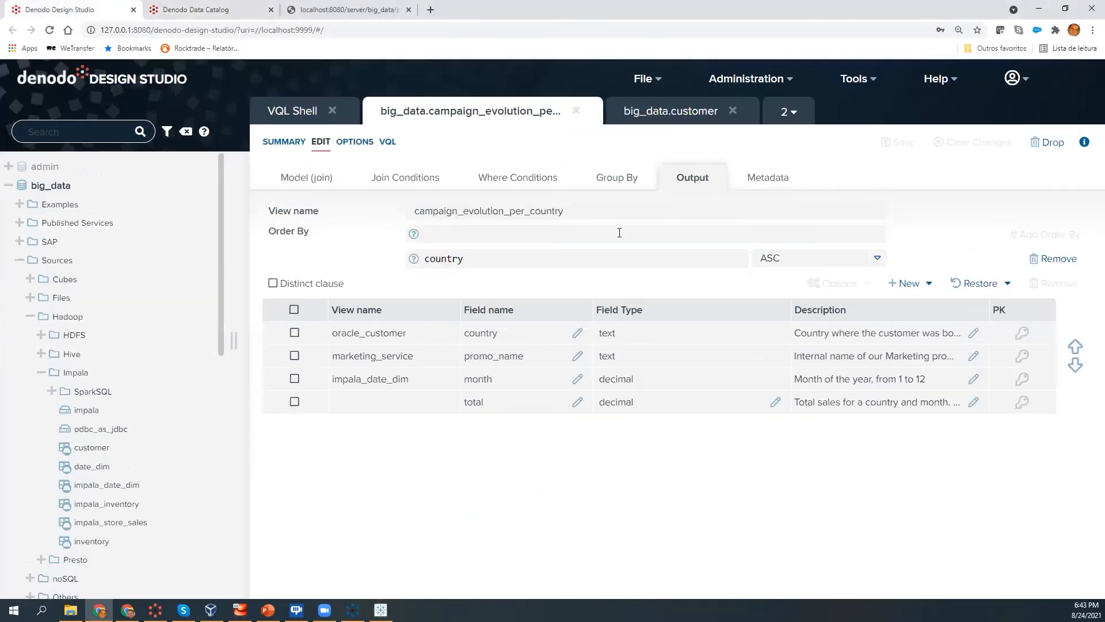
key("ctrl+minus")
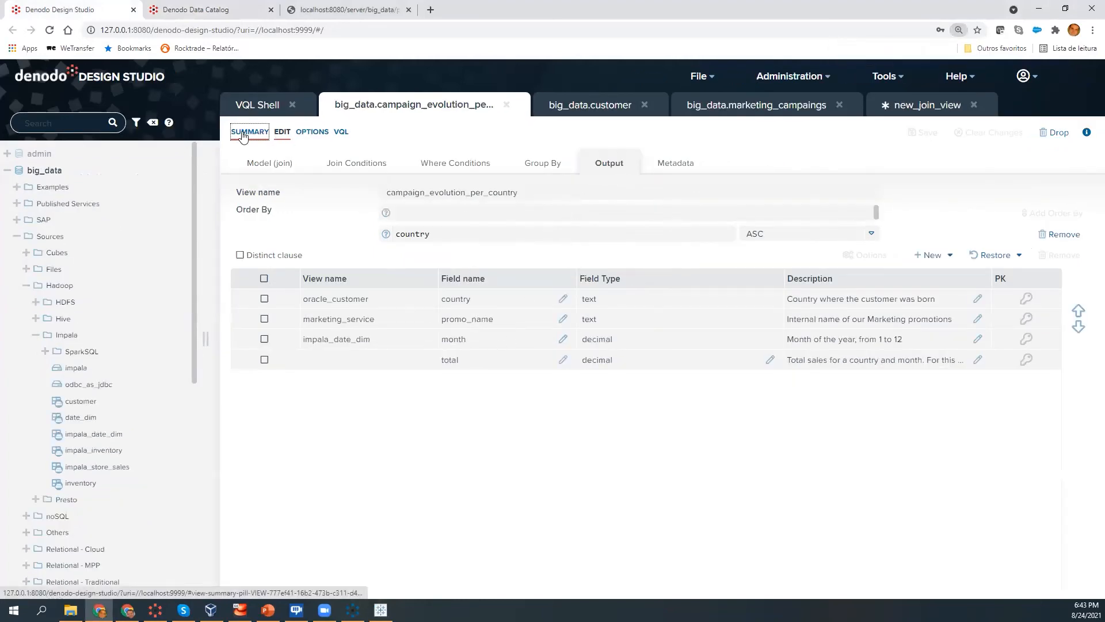
left_click(243, 134)
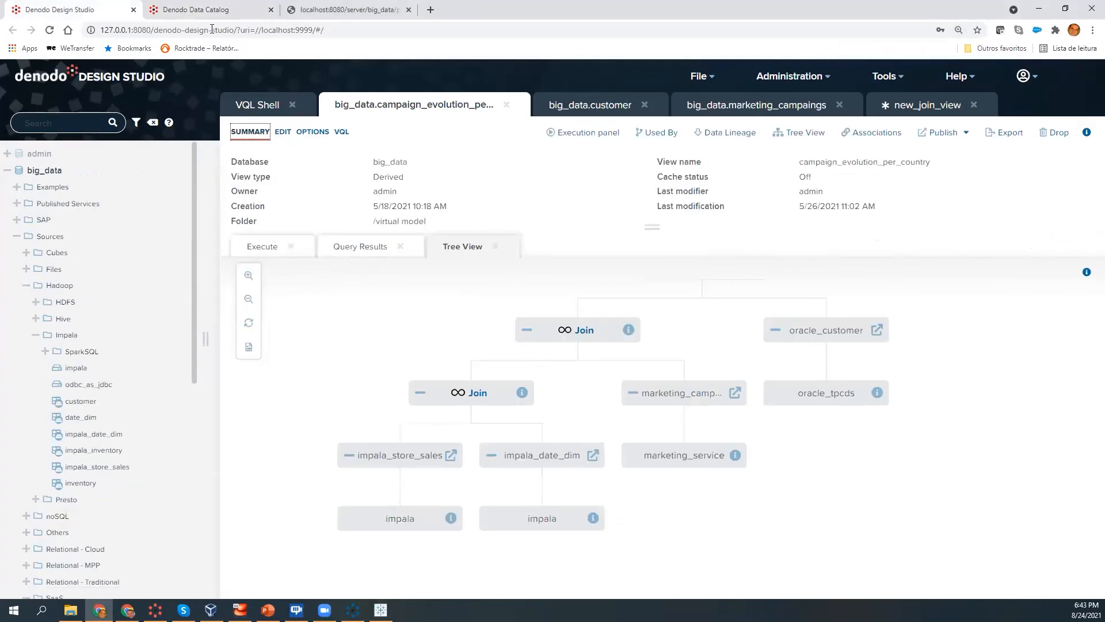
- Revisit the campaign_evolution_per_country page in Denodo Data Catalog, and return to the Tableau dashboard before minimizing it to the slides
left_click(195, 10)
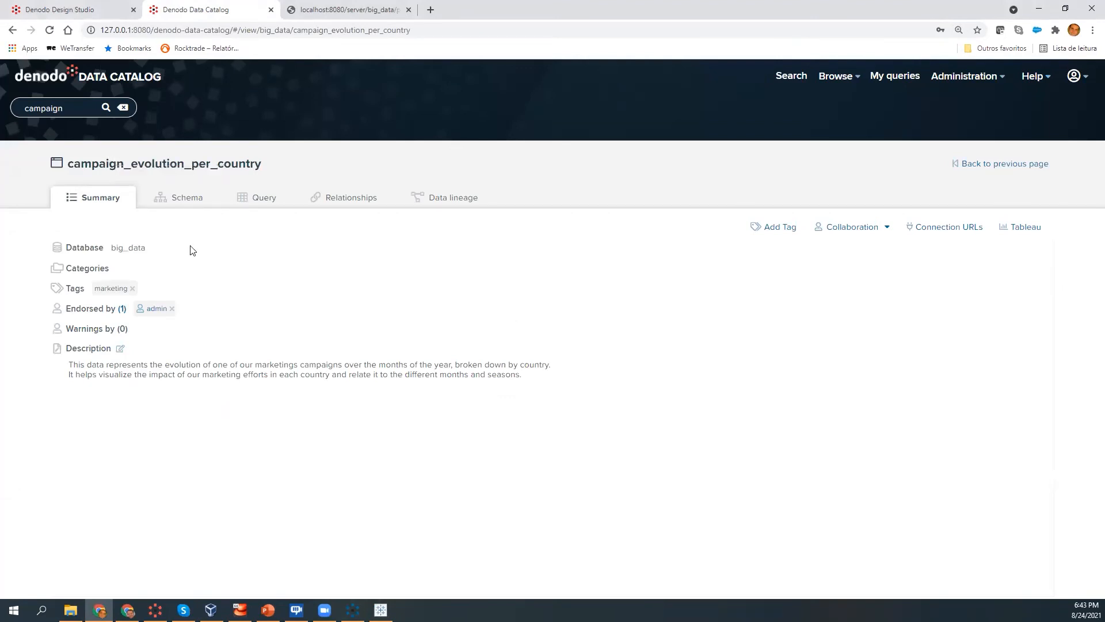
left_click(381, 609)
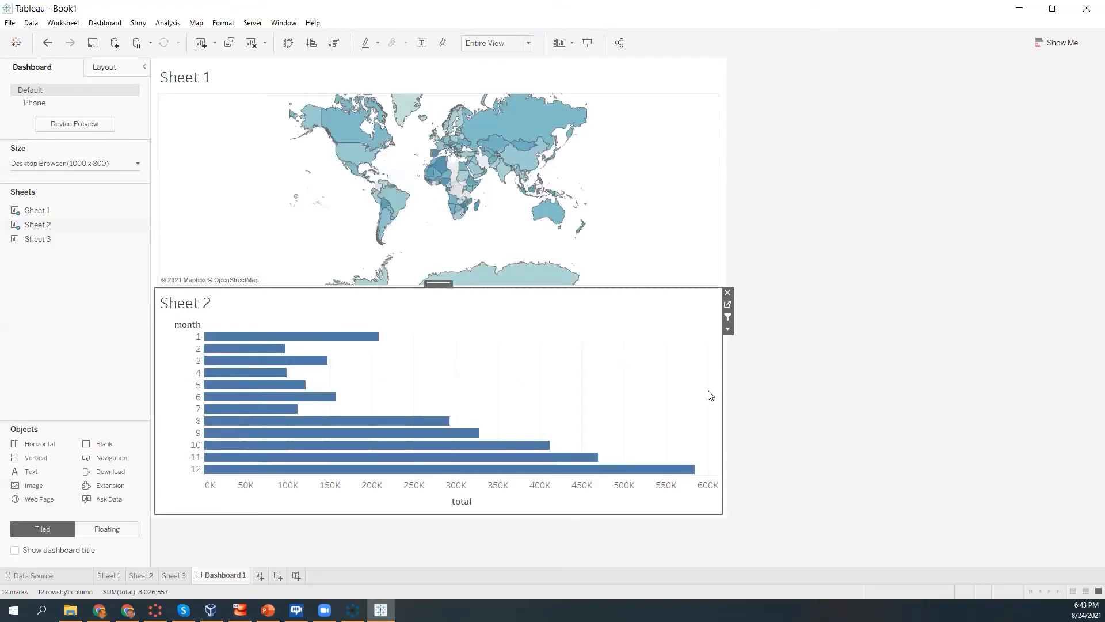
left_click(1020, 9)
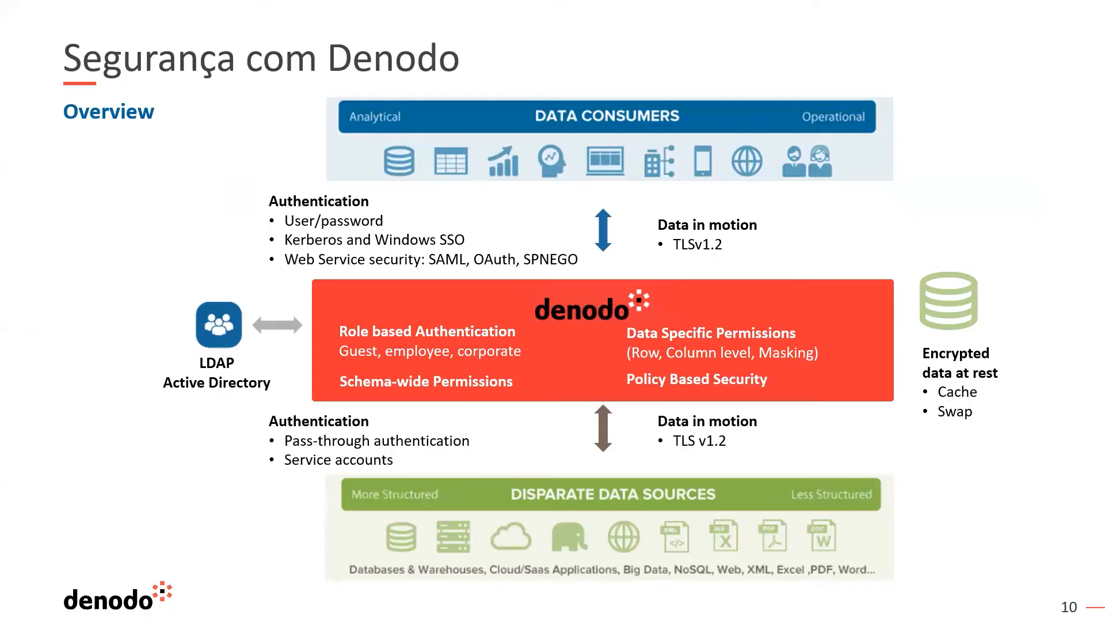